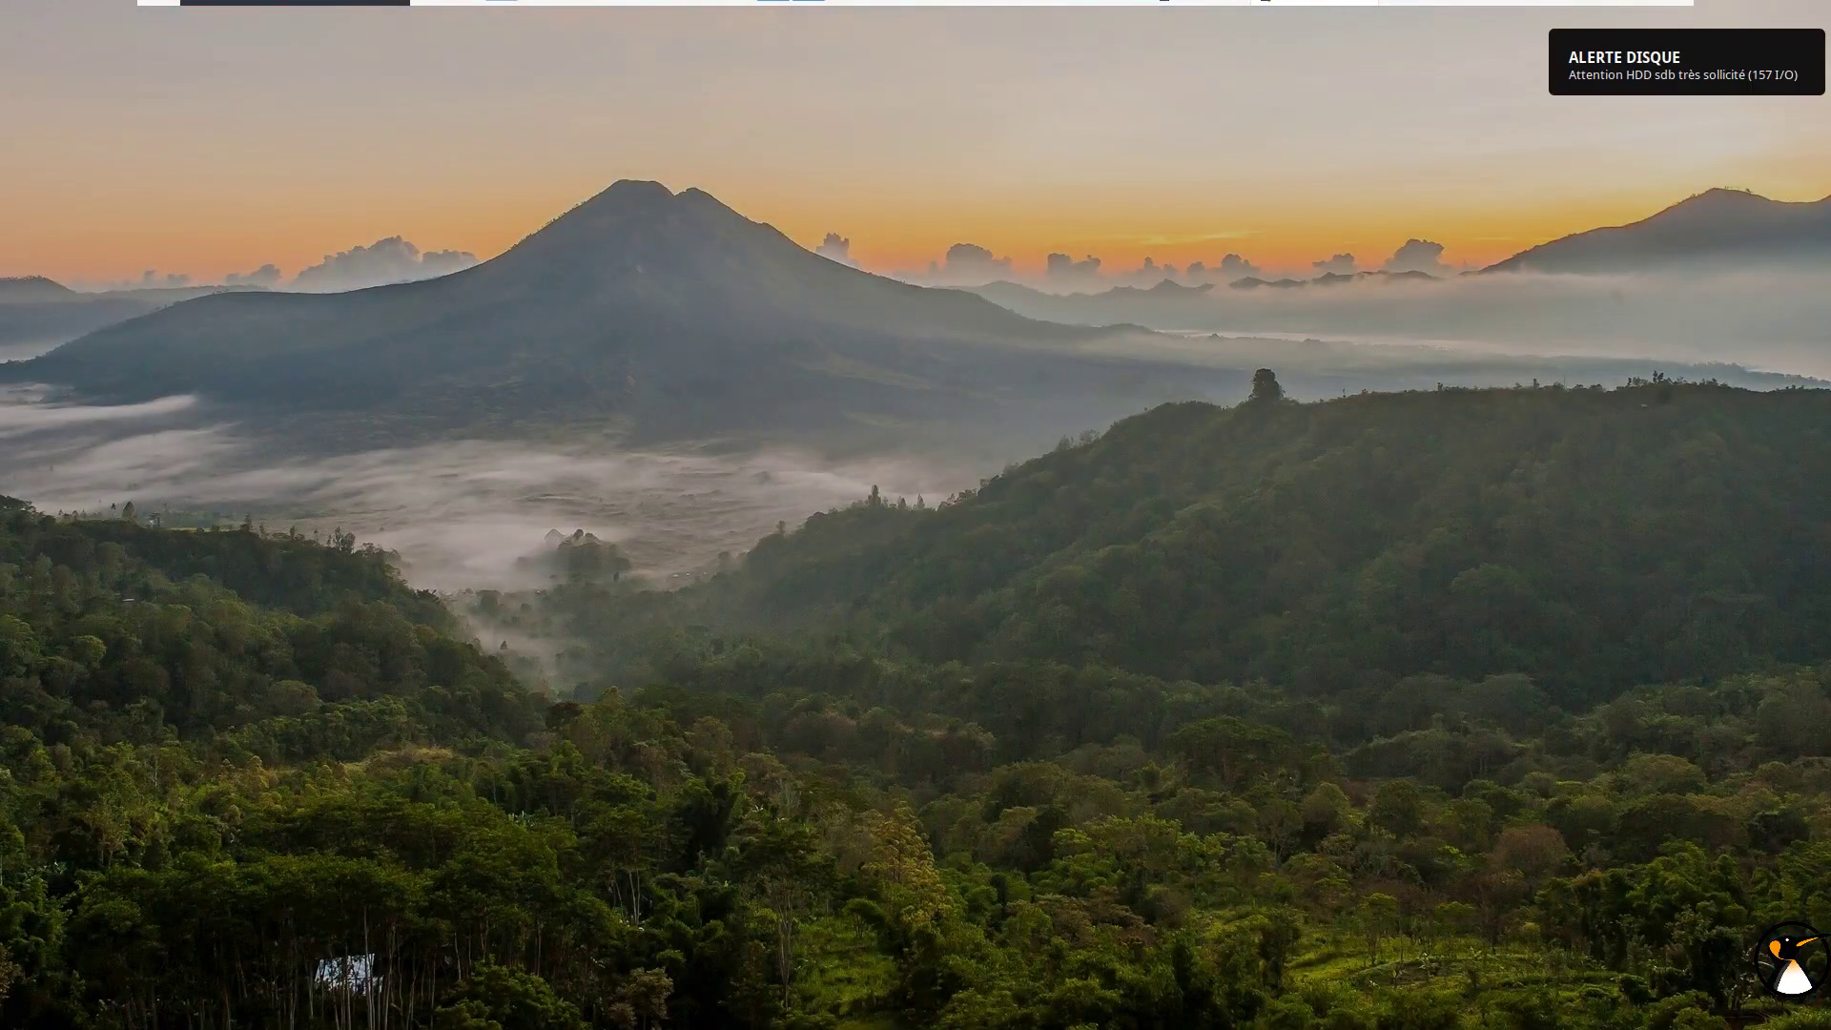
Step: Sign in to Windows with the account password and open the Captures d'écran folder in File Explorer
{"action": "type", "text": "****"}
{"action": "key", "text": "Return"}
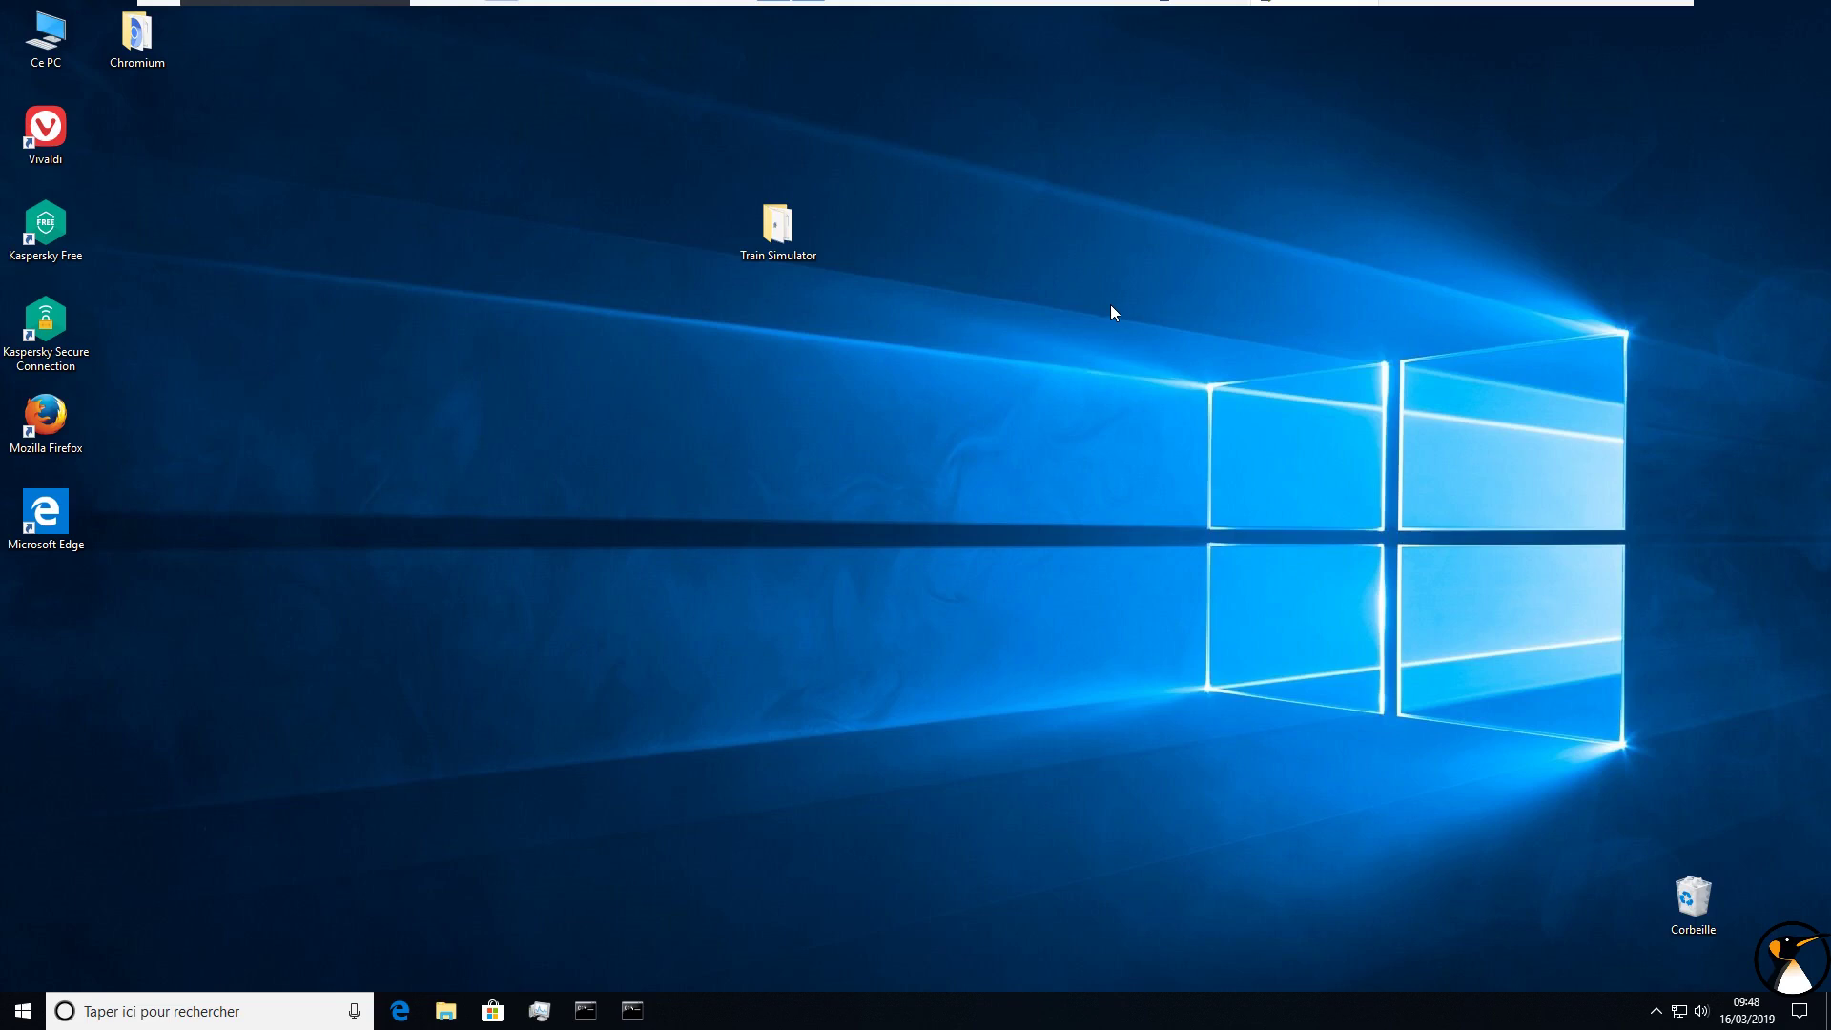
{"action": "key", "text": "super+e"}
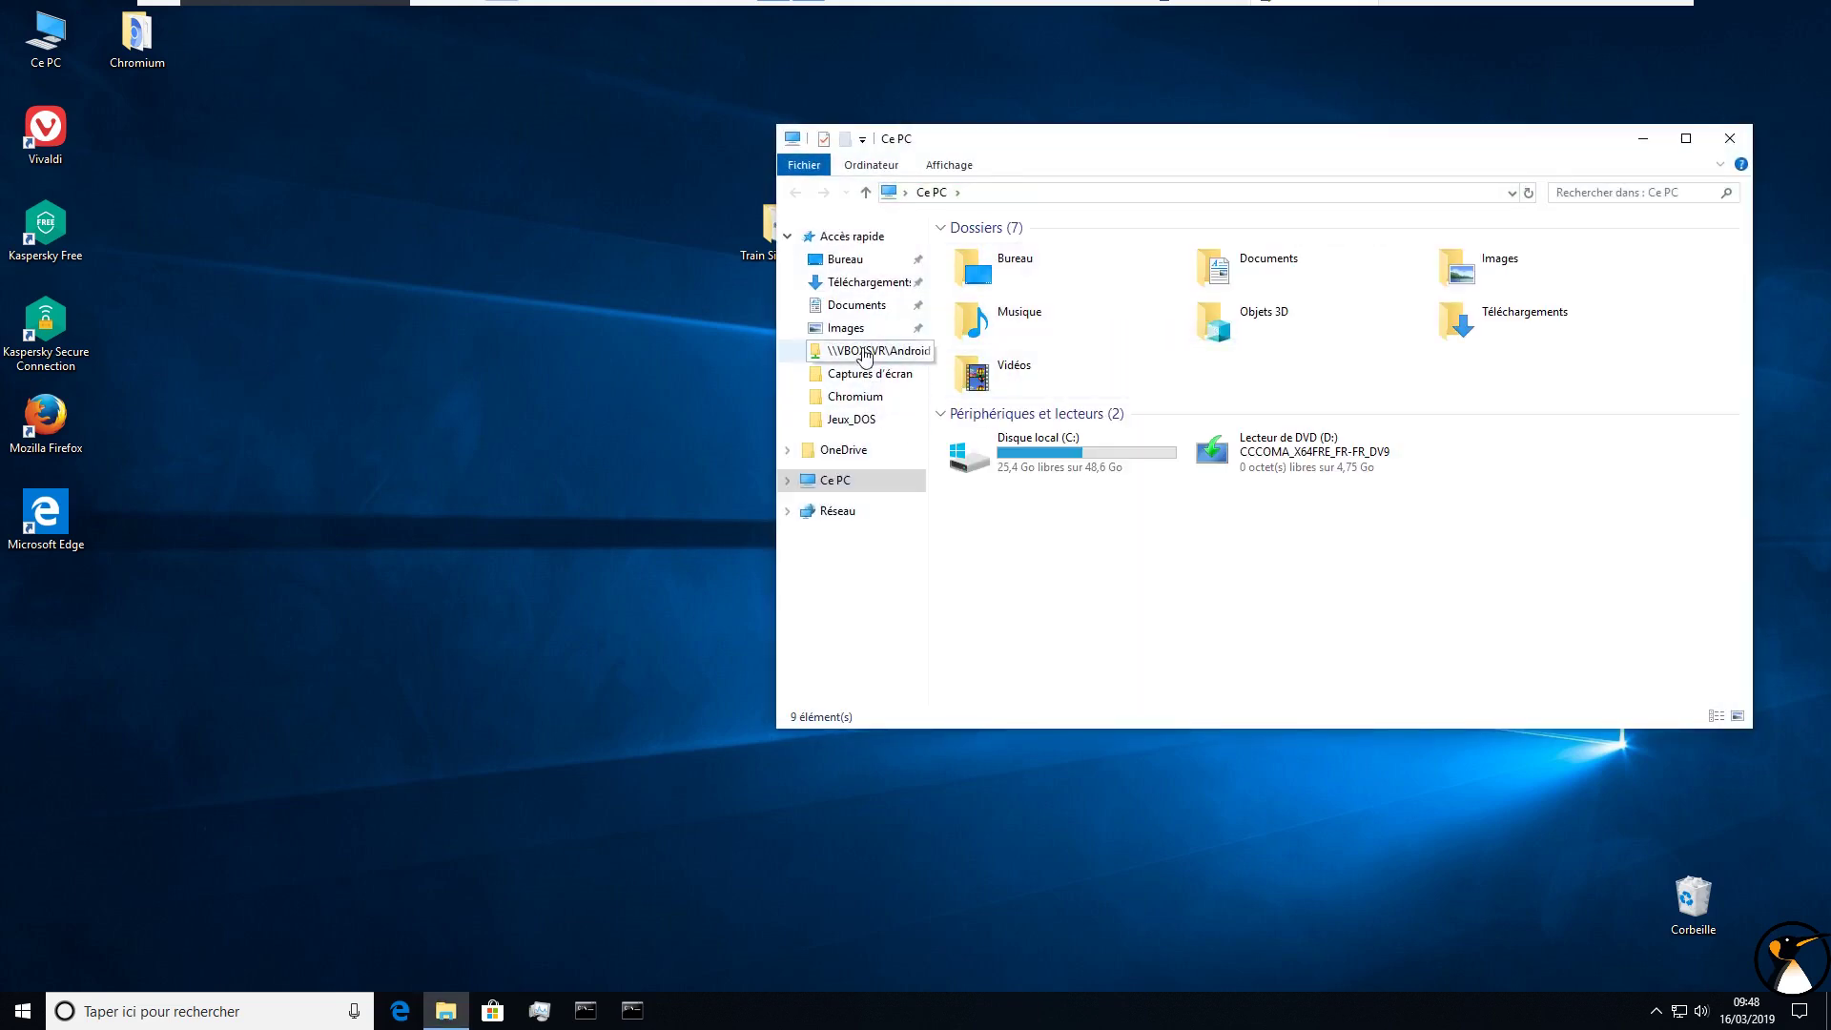
{"action": "left_click", "coordinate": [863, 374]}
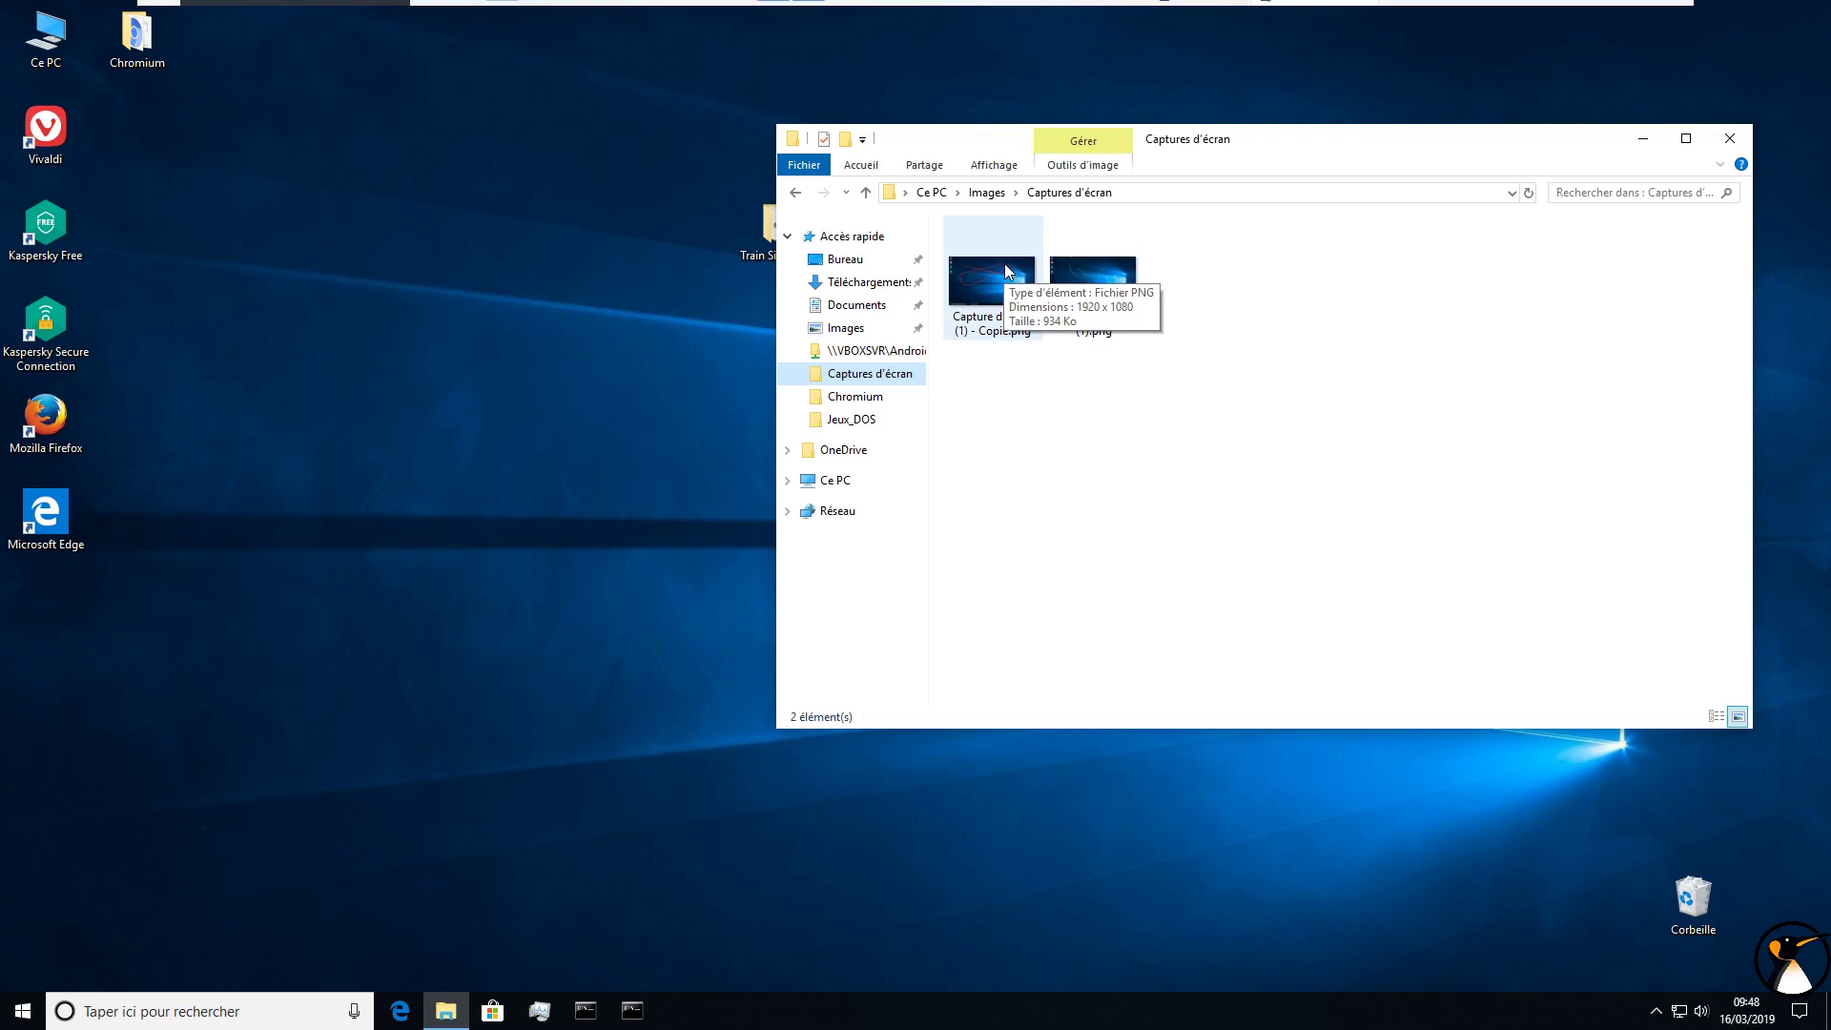
Step: Open Capture d'écran (1) - Copie.png with Photos by way of the application chooser, without making it the permanent choice
{"action": "double_click", "coordinate": [982, 274]}
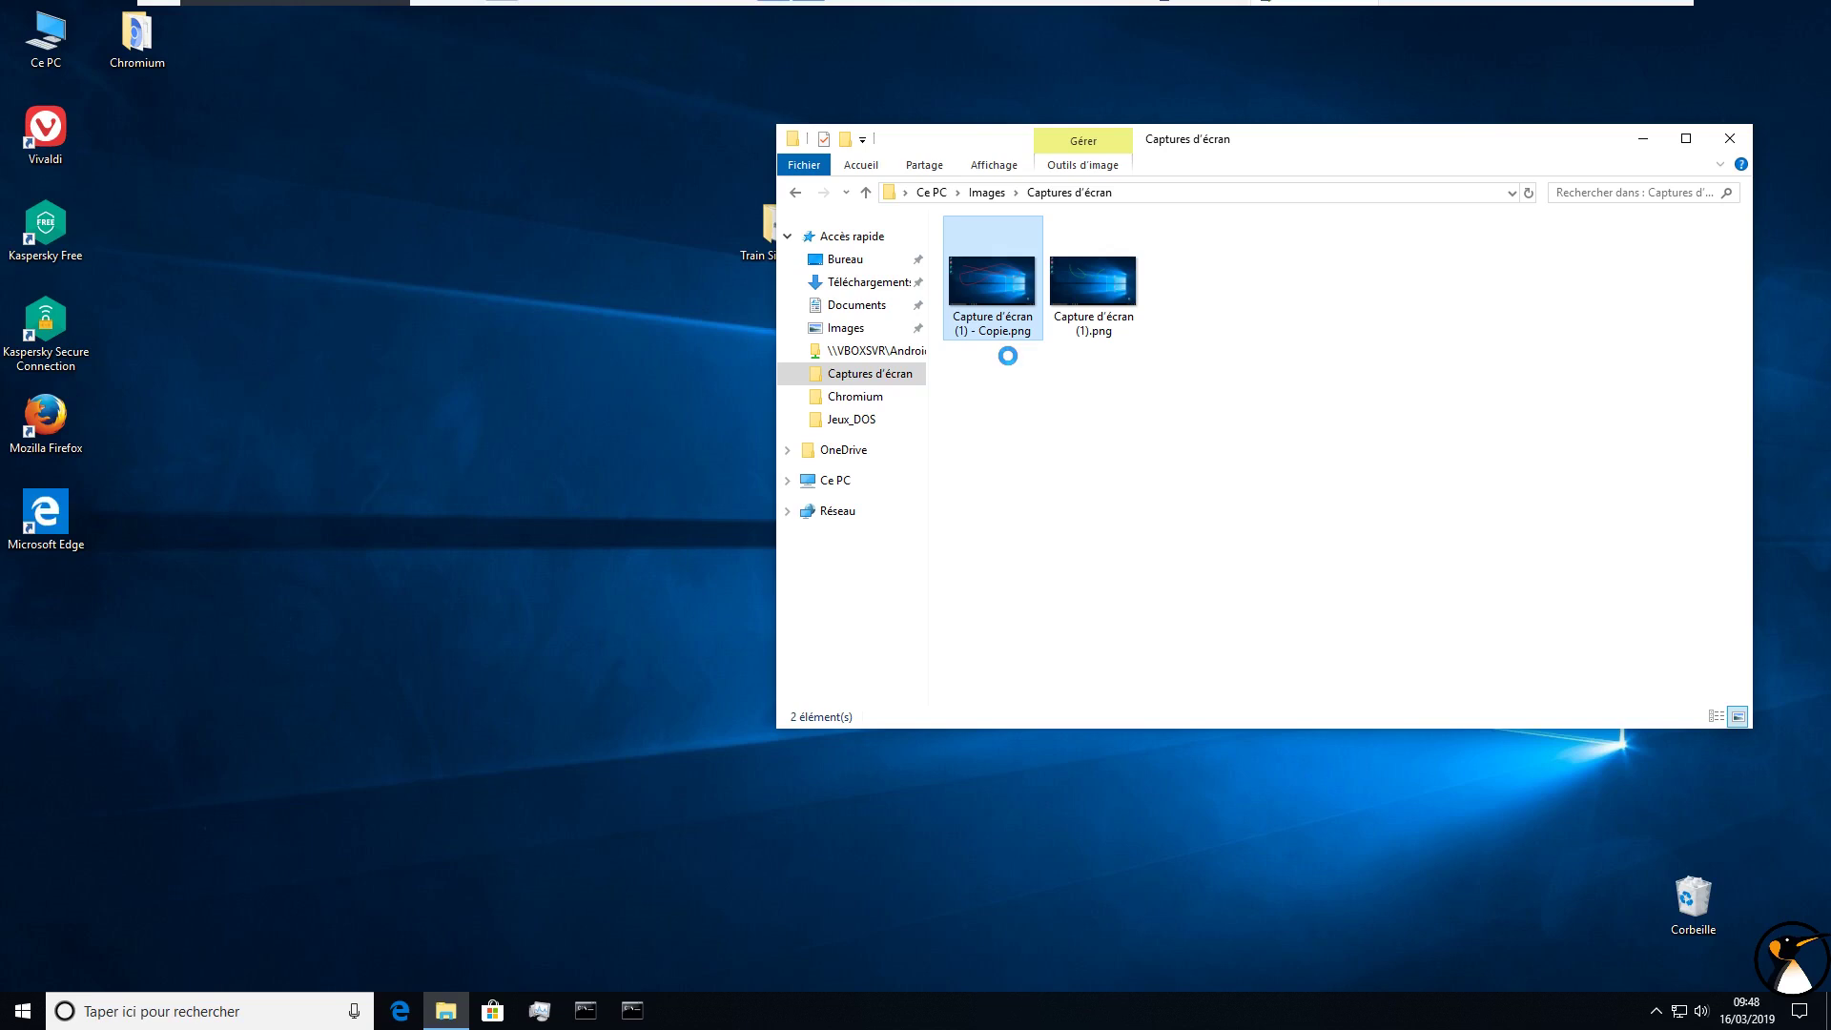
{"action": "right_click", "coordinate": [983, 274]}
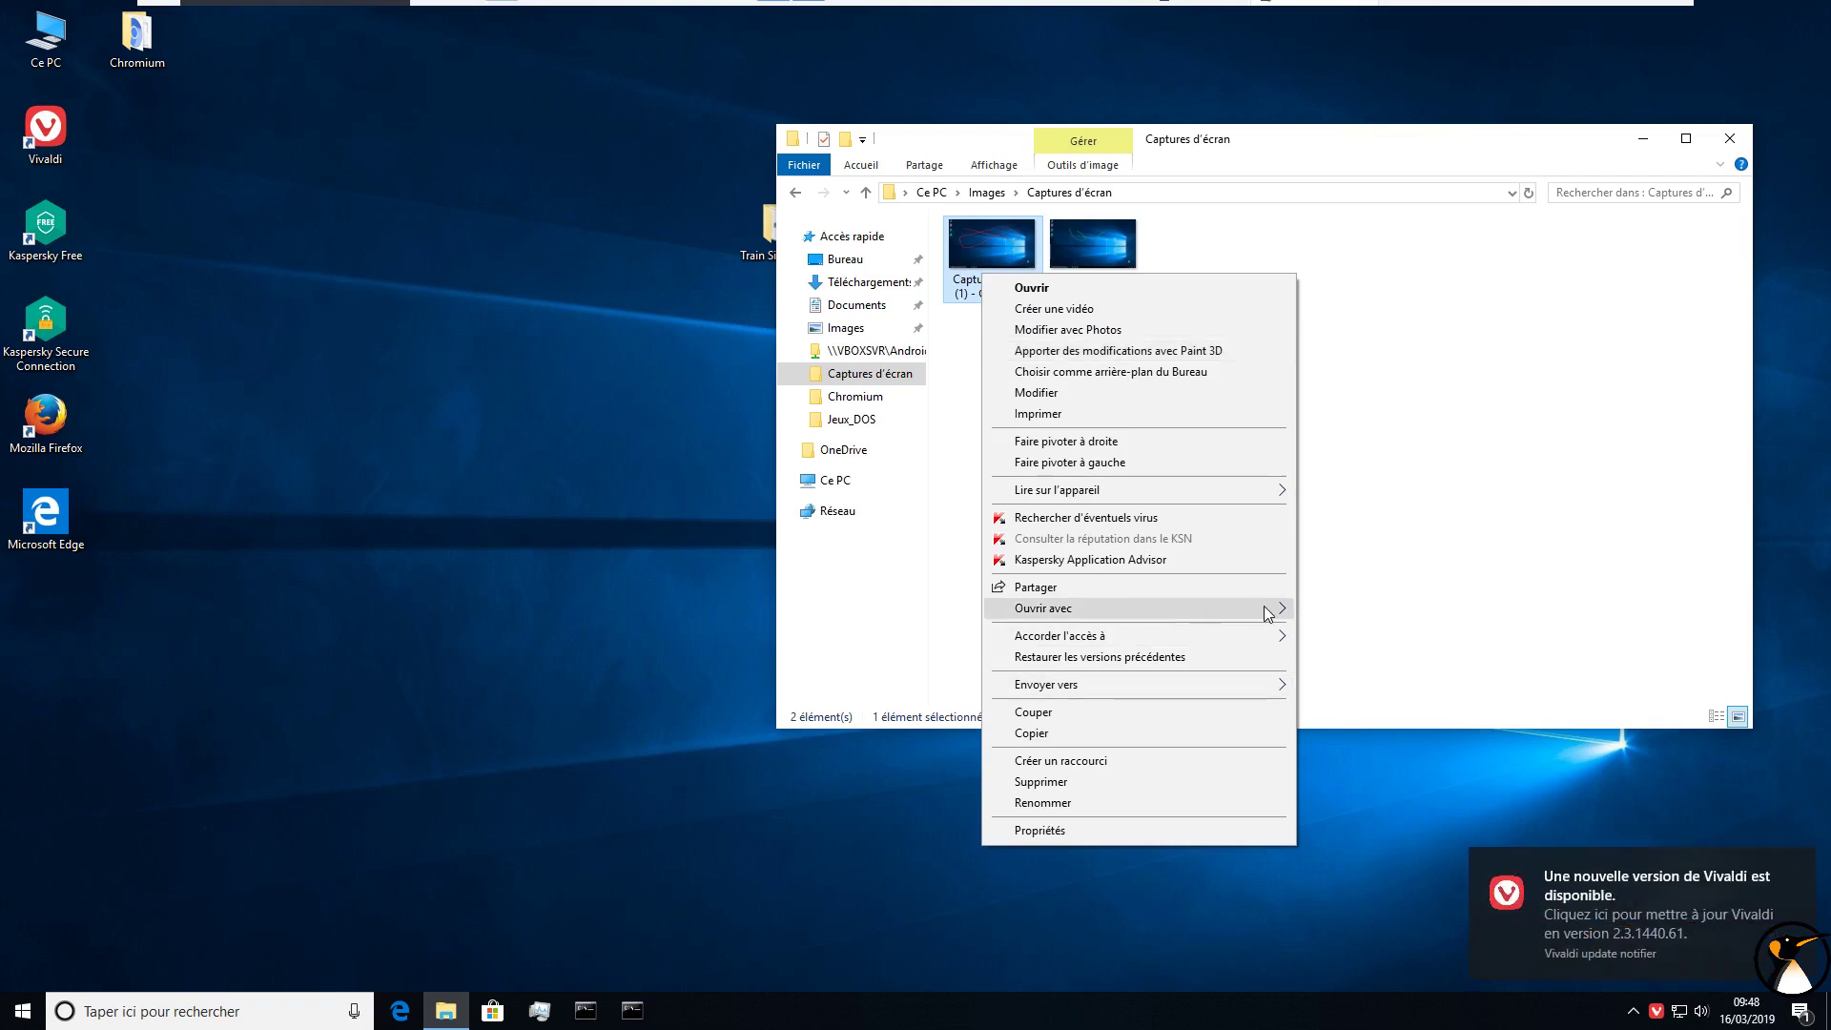
{"action": "mouse_move", "coordinate": [1274, 615]}
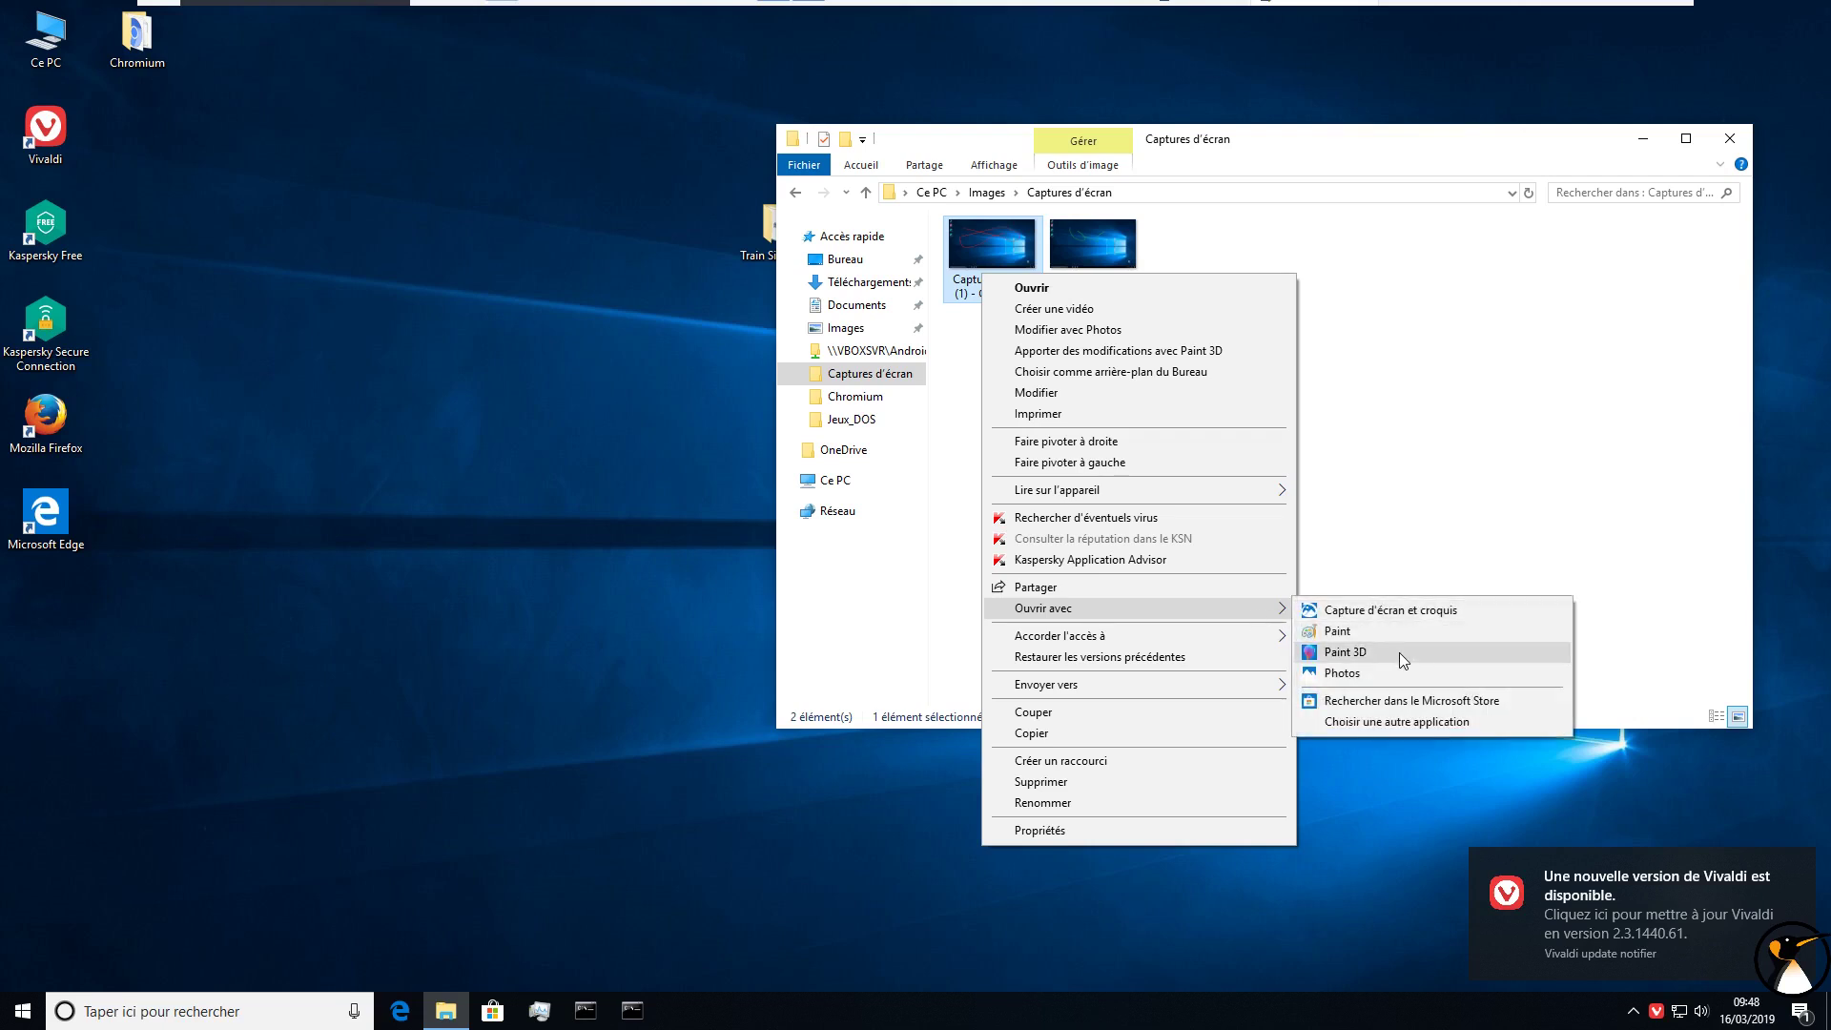
{"action": "left_click", "coordinate": [1385, 722]}
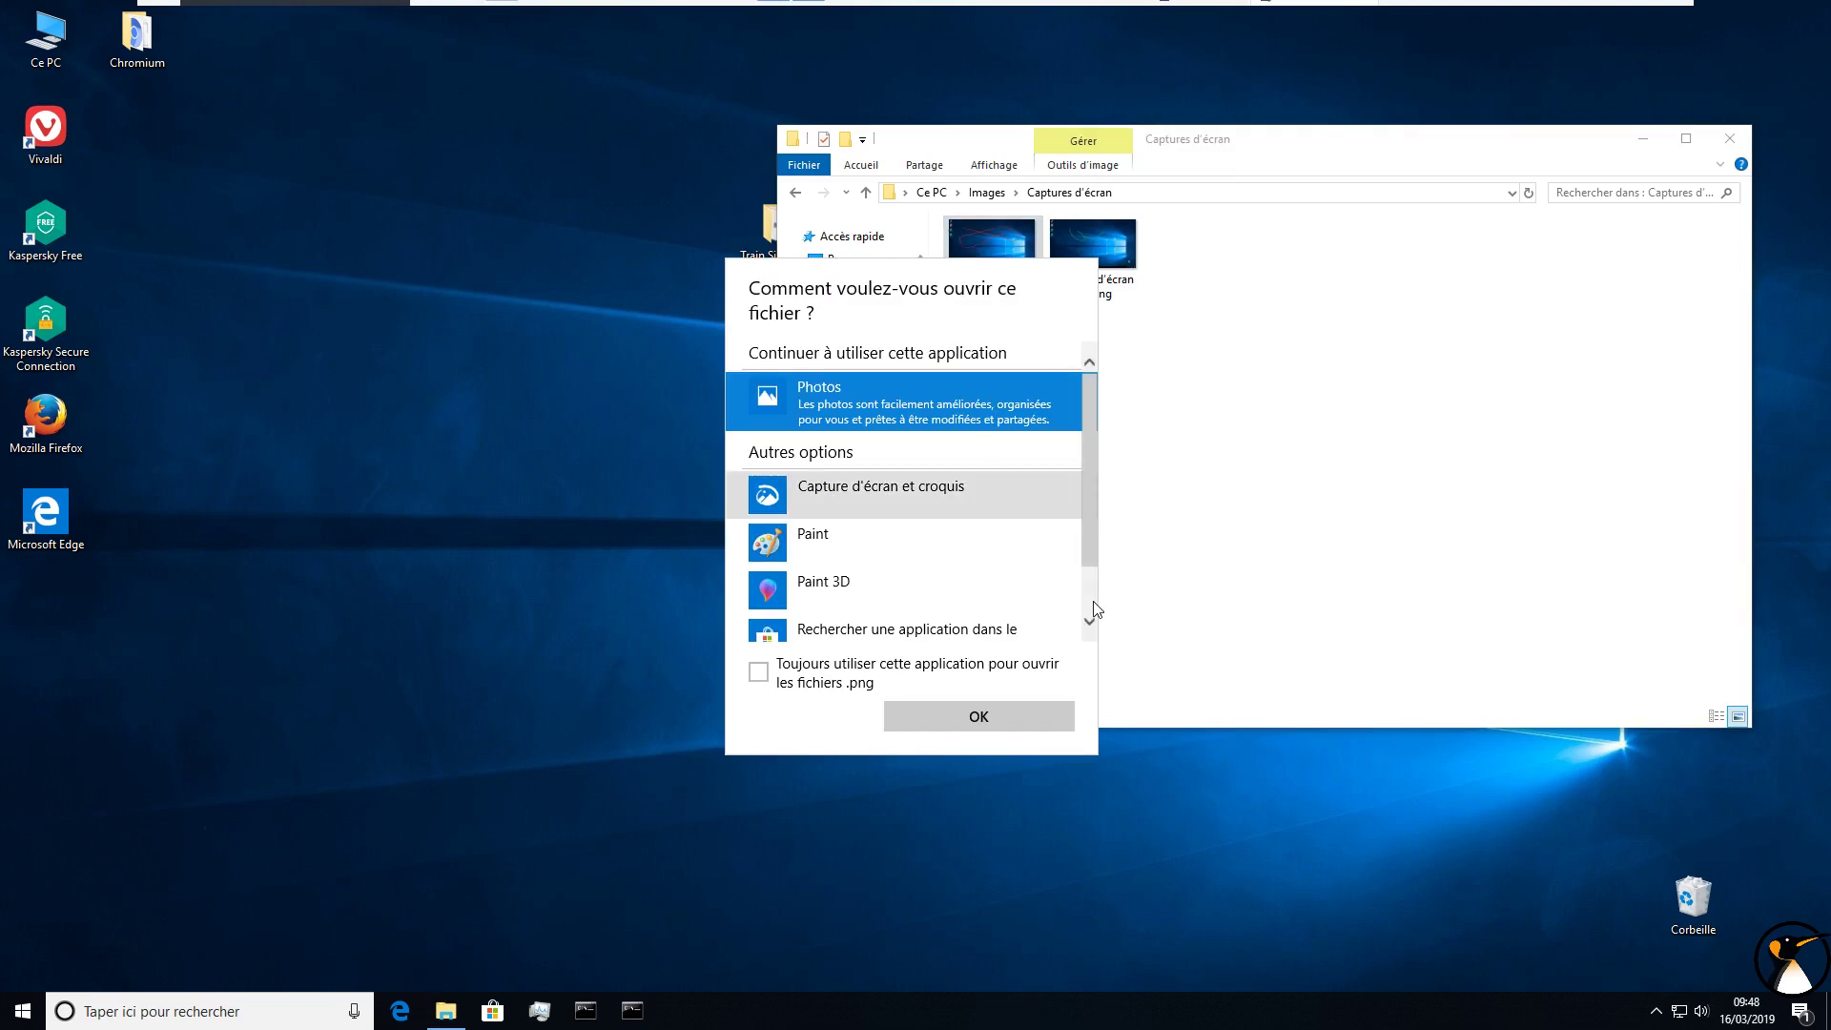
{"action": "scroll", "coordinate": [1095, 610], "scroll_direction": "down", "scroll_amount": 2}
{"action": "scroll", "coordinate": [839, 562], "scroll_direction": "up", "scroll_amount": 2}
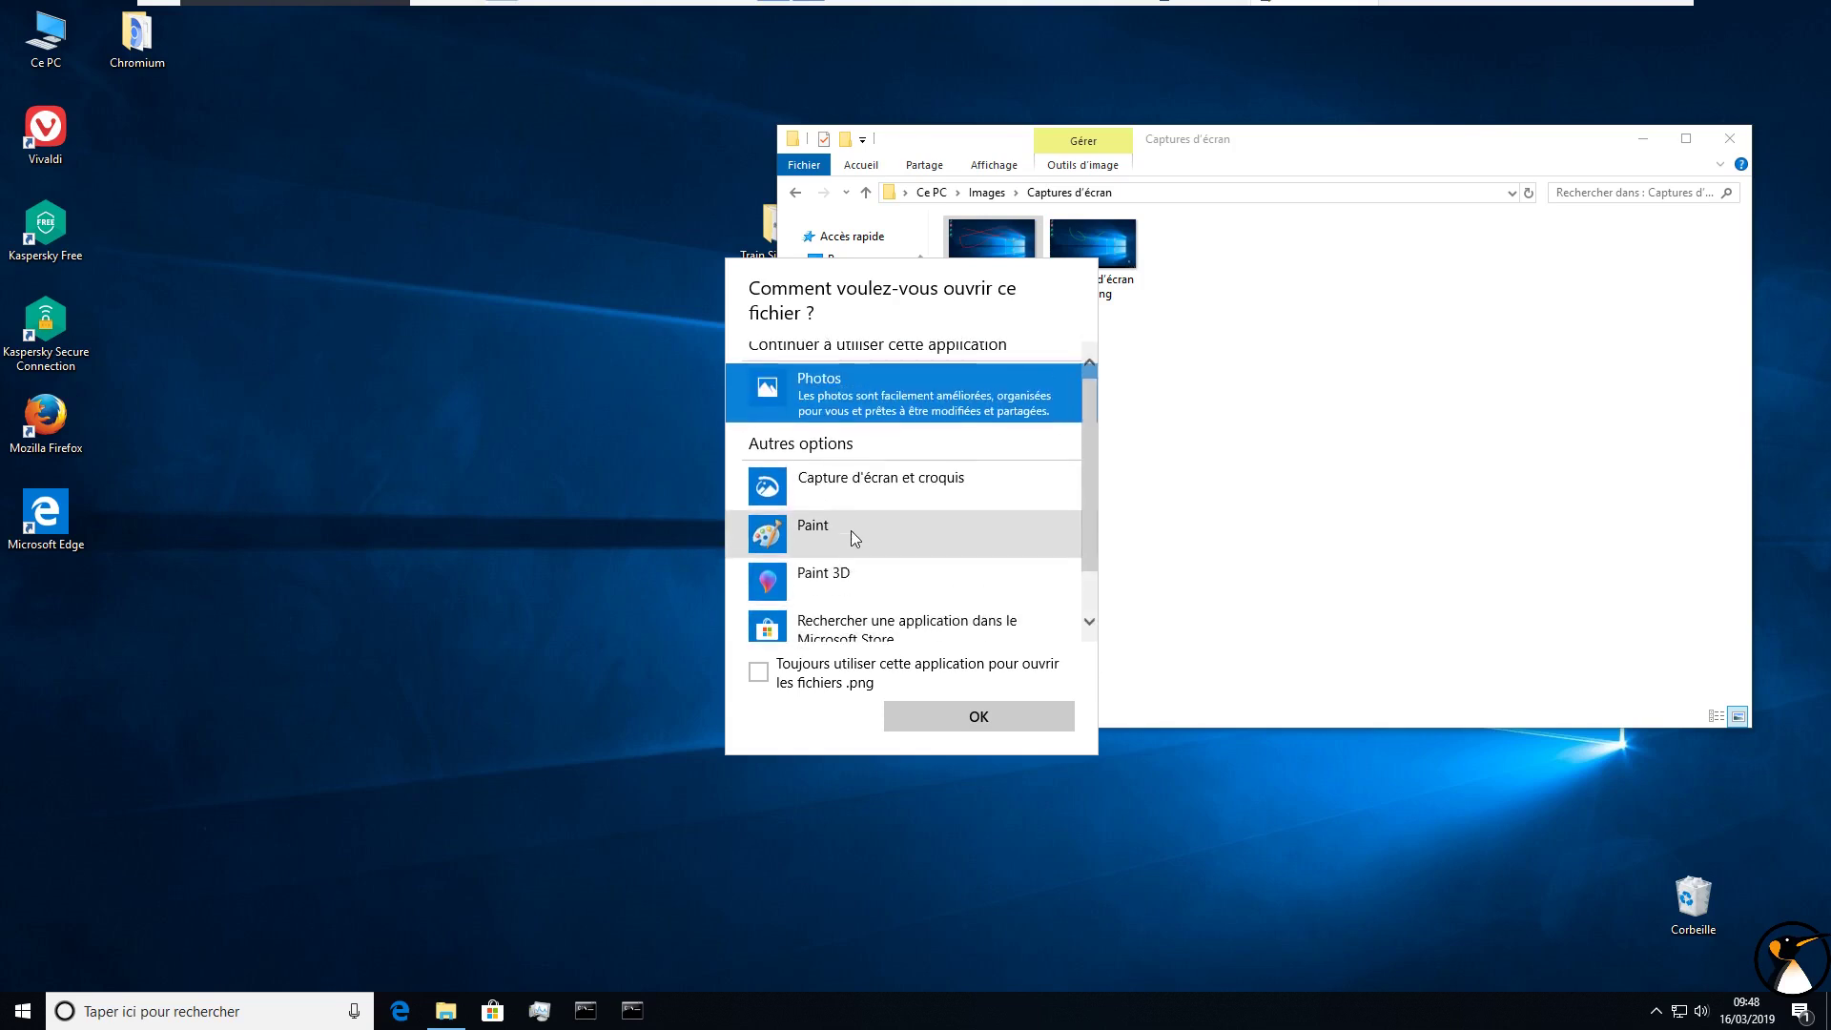
{"action": "left_click", "coordinate": [1011, 717]}
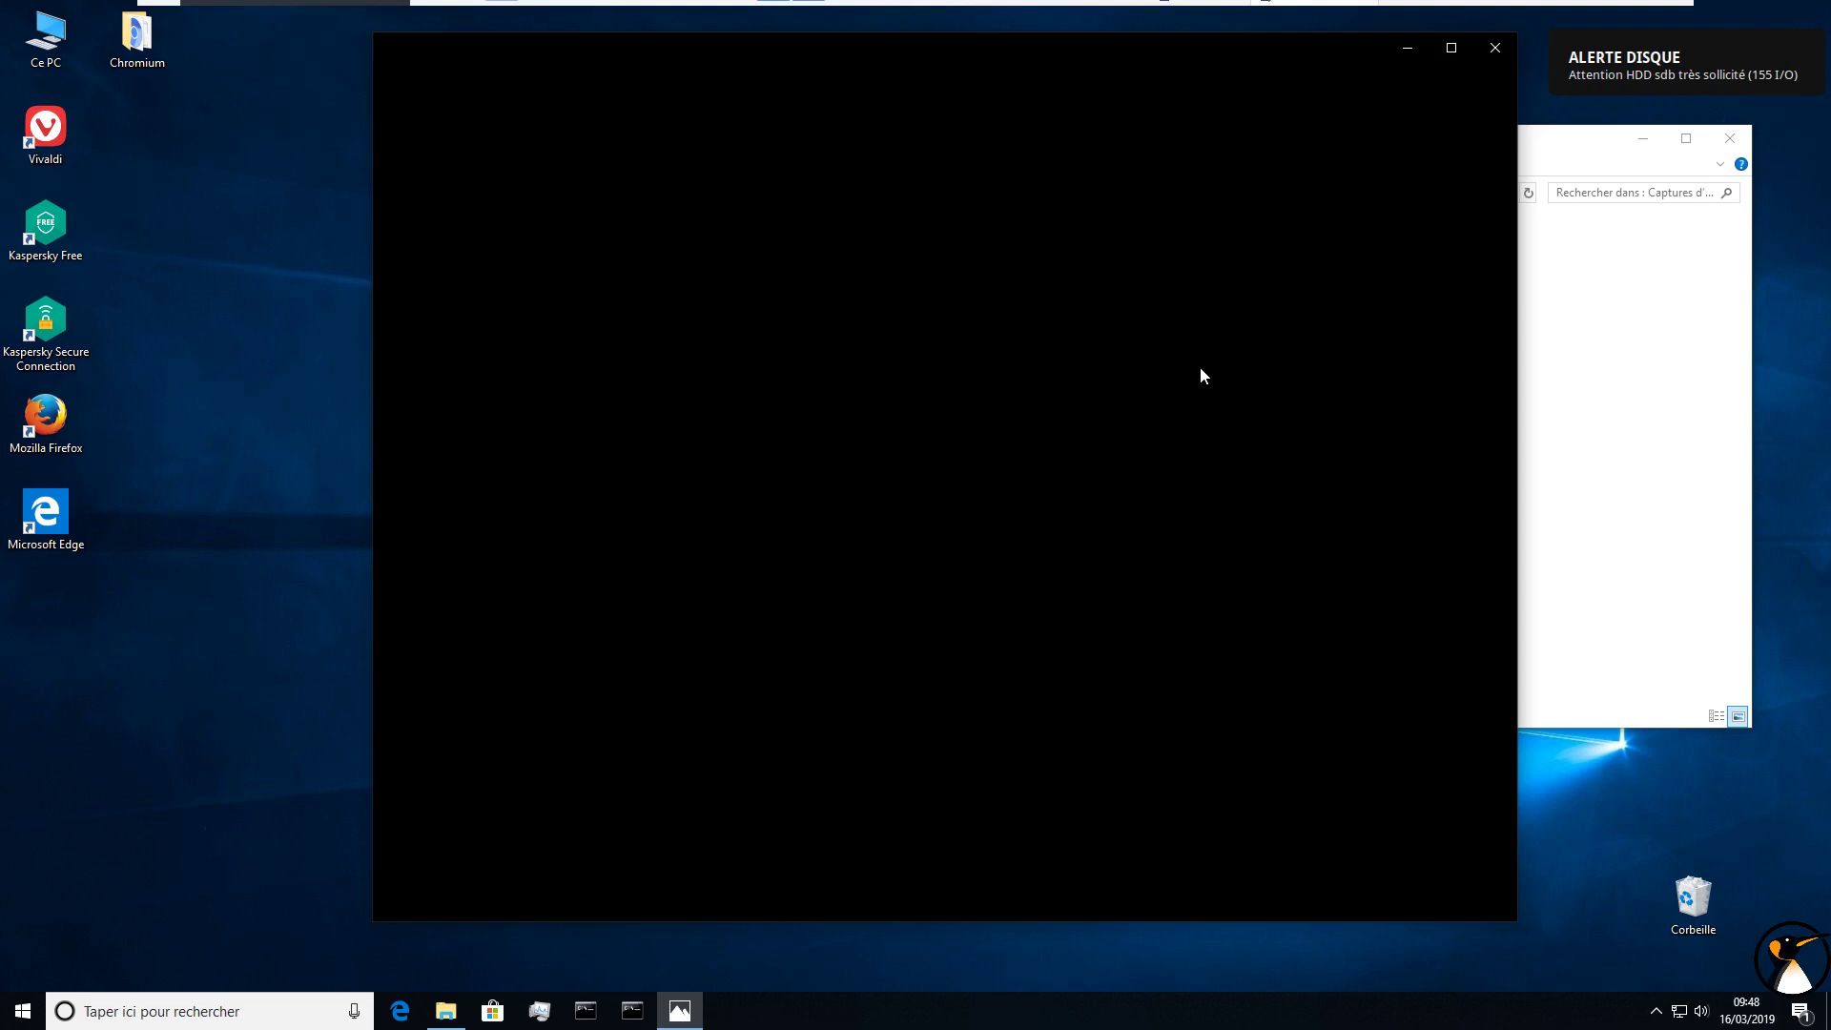
Step: Move the Photos window aside and launch Microsoft Edge
{"action": "left_click_drag", "start_coordinate": [1044, 46], "coordinate": [1335, 53]}
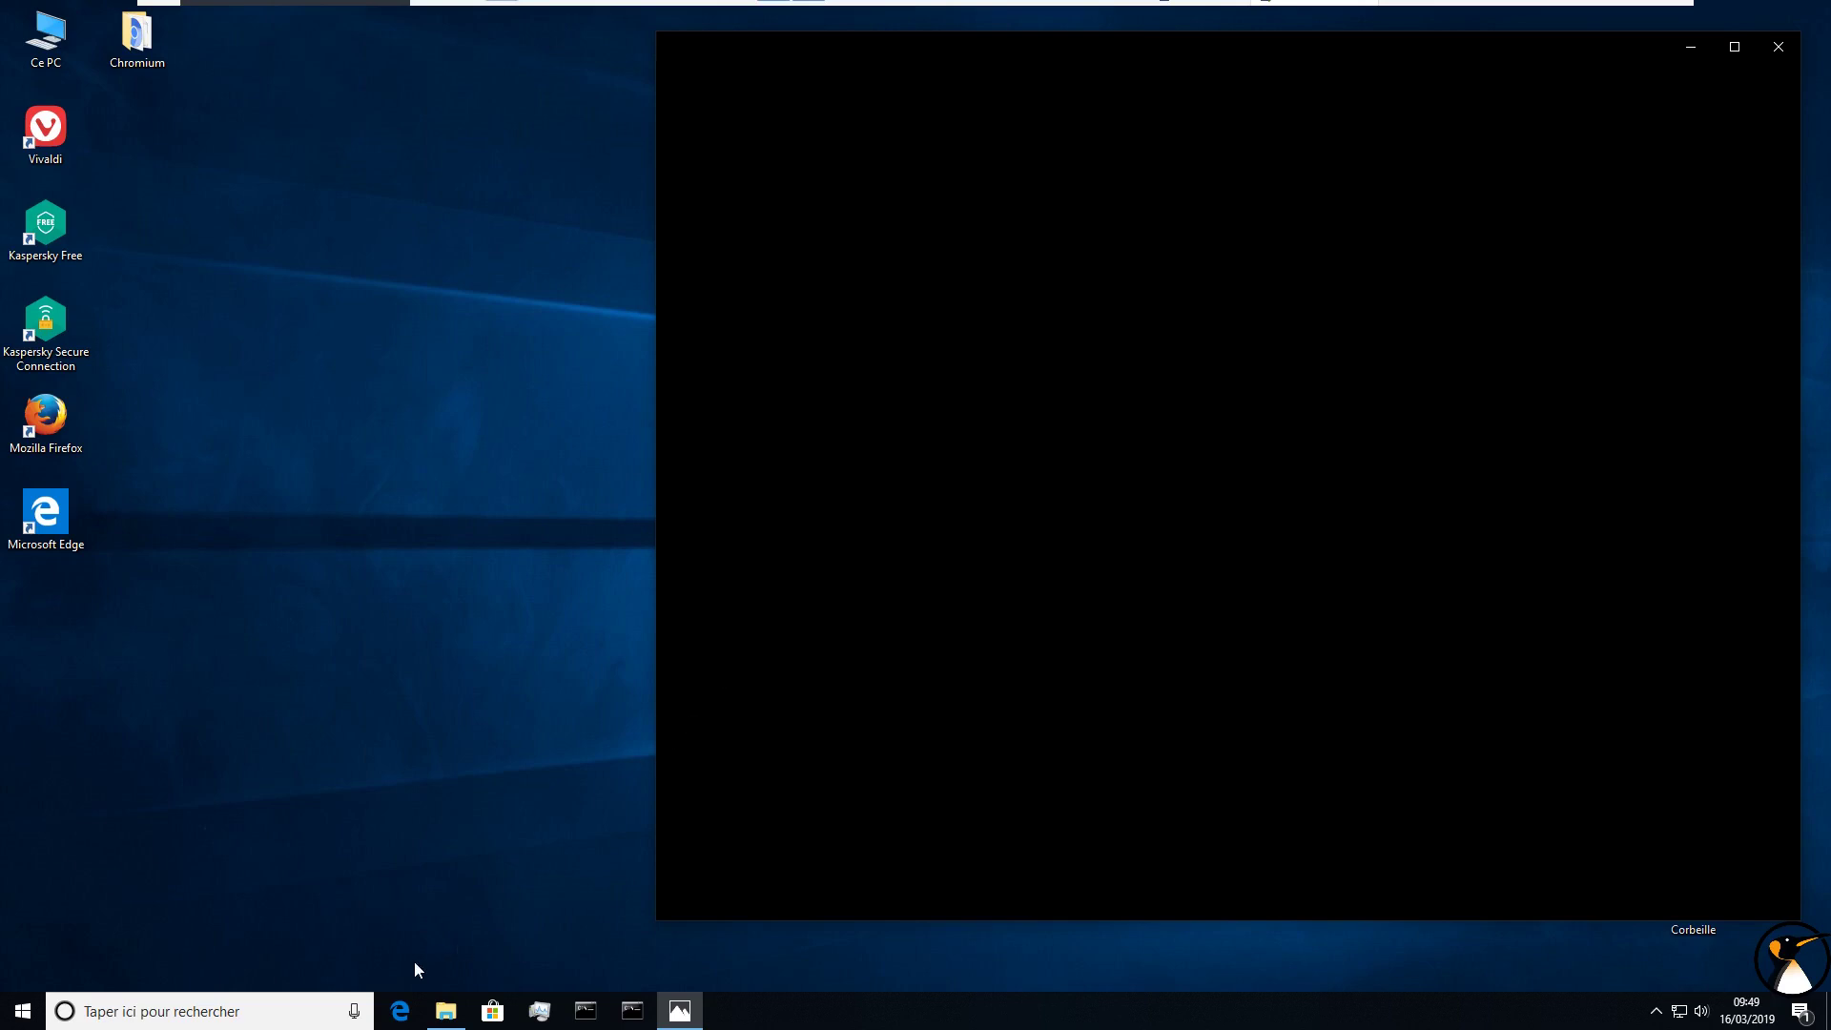
{"action": "left_click", "coordinate": [399, 1011]}
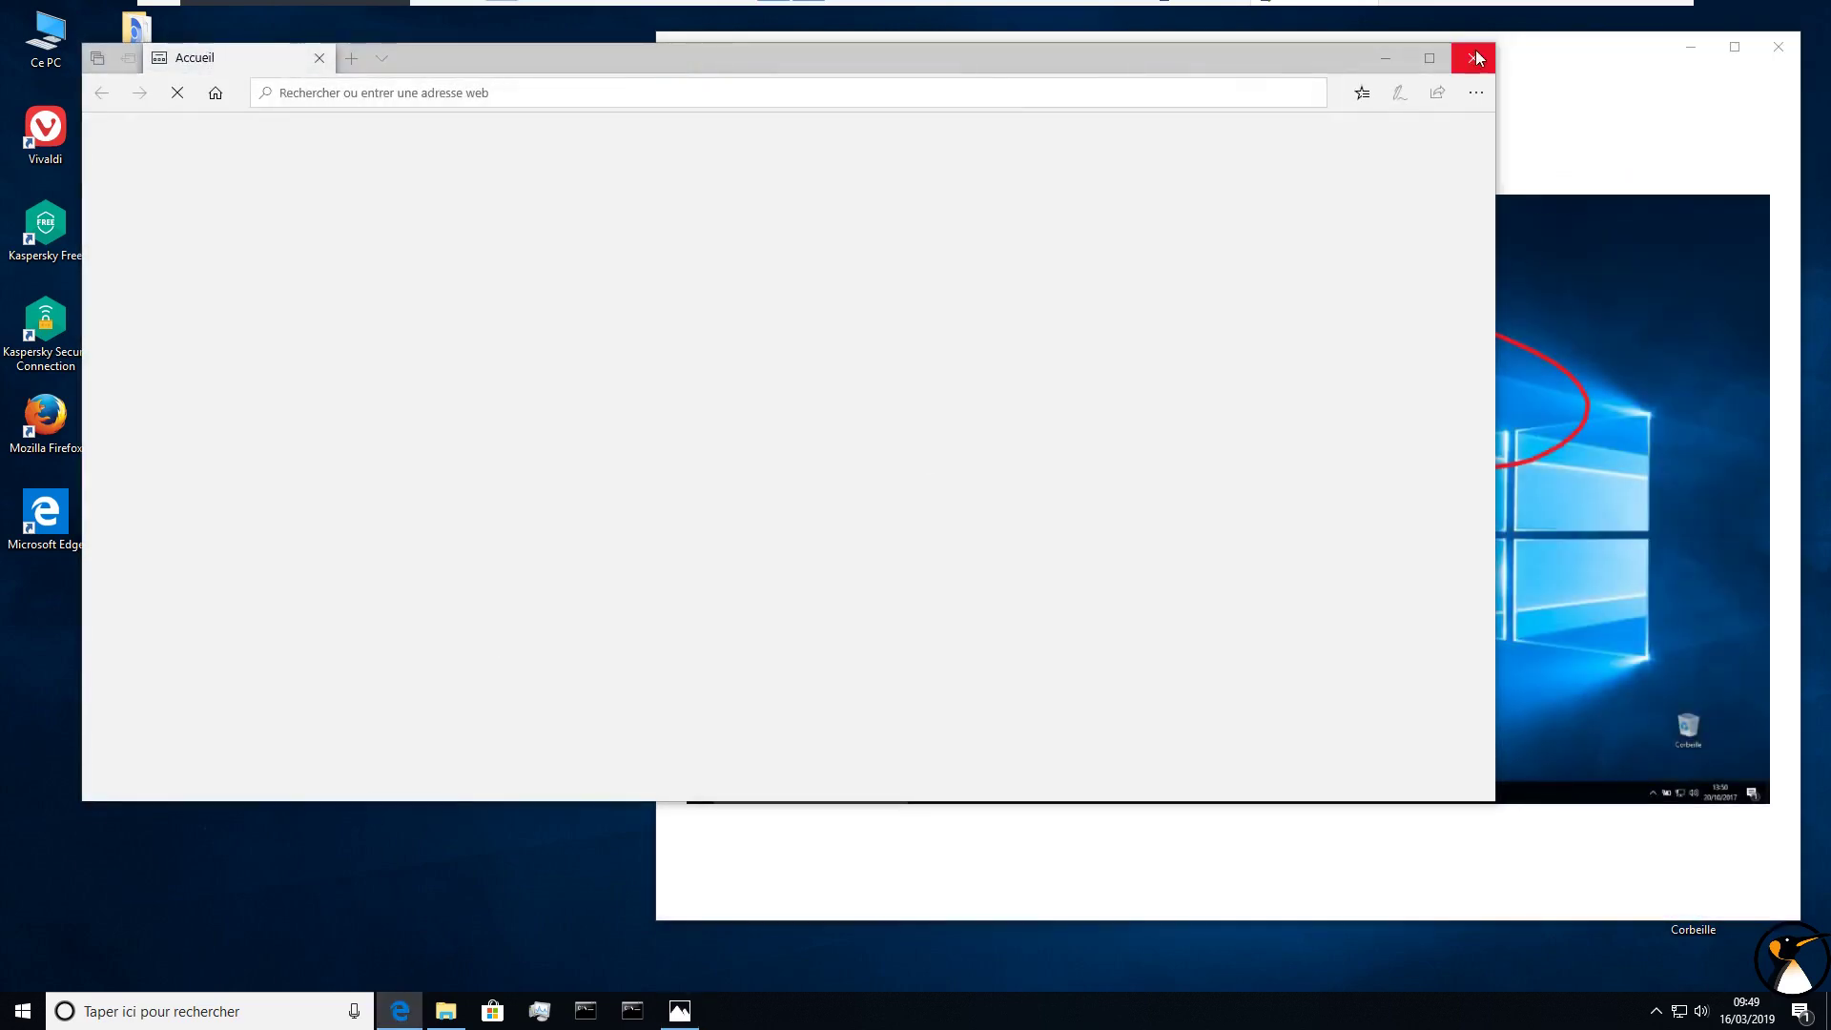
Step: Switch back to Photos, view the next screenshot, return to Capture d'écran (1) - Copie.png and close Photos
{"action": "left_click", "coordinate": [1553, 53]}
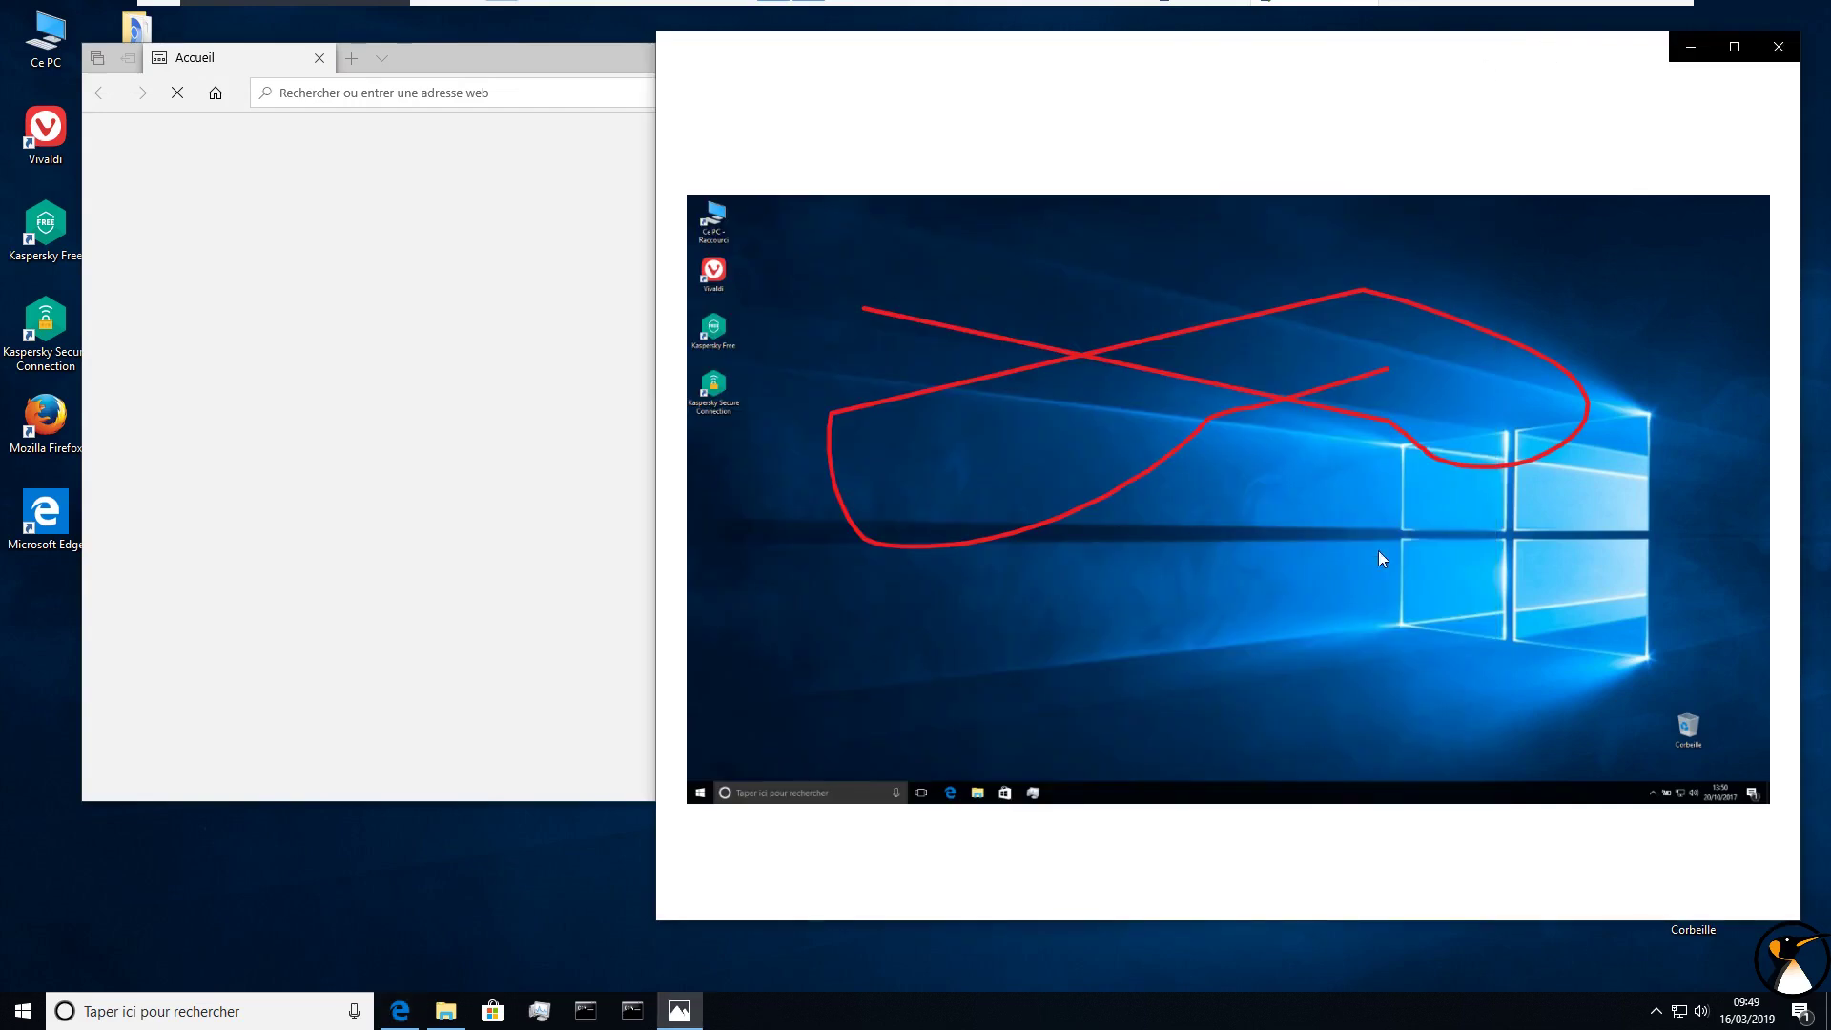
{"action": "left_click_drag", "start_coordinate": [1210, 61], "coordinate": [1066, 65]}
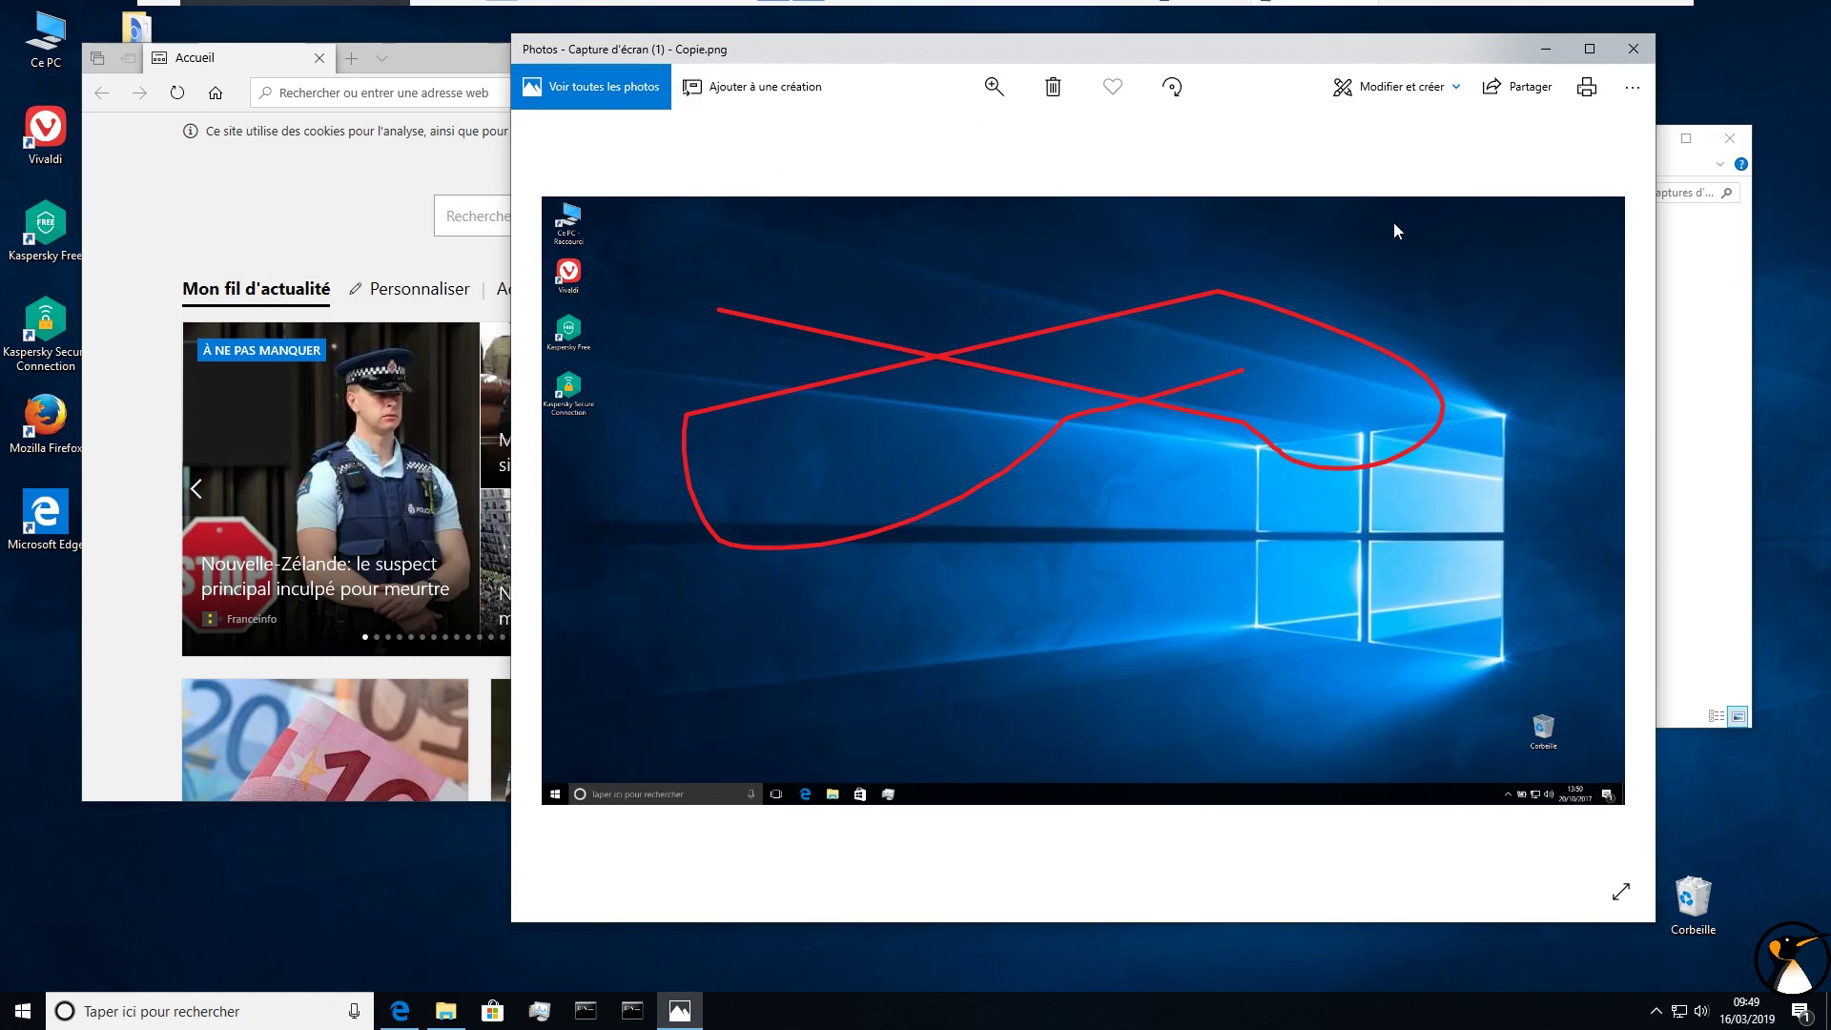
{"action": "left_click", "coordinate": [1614, 504]}
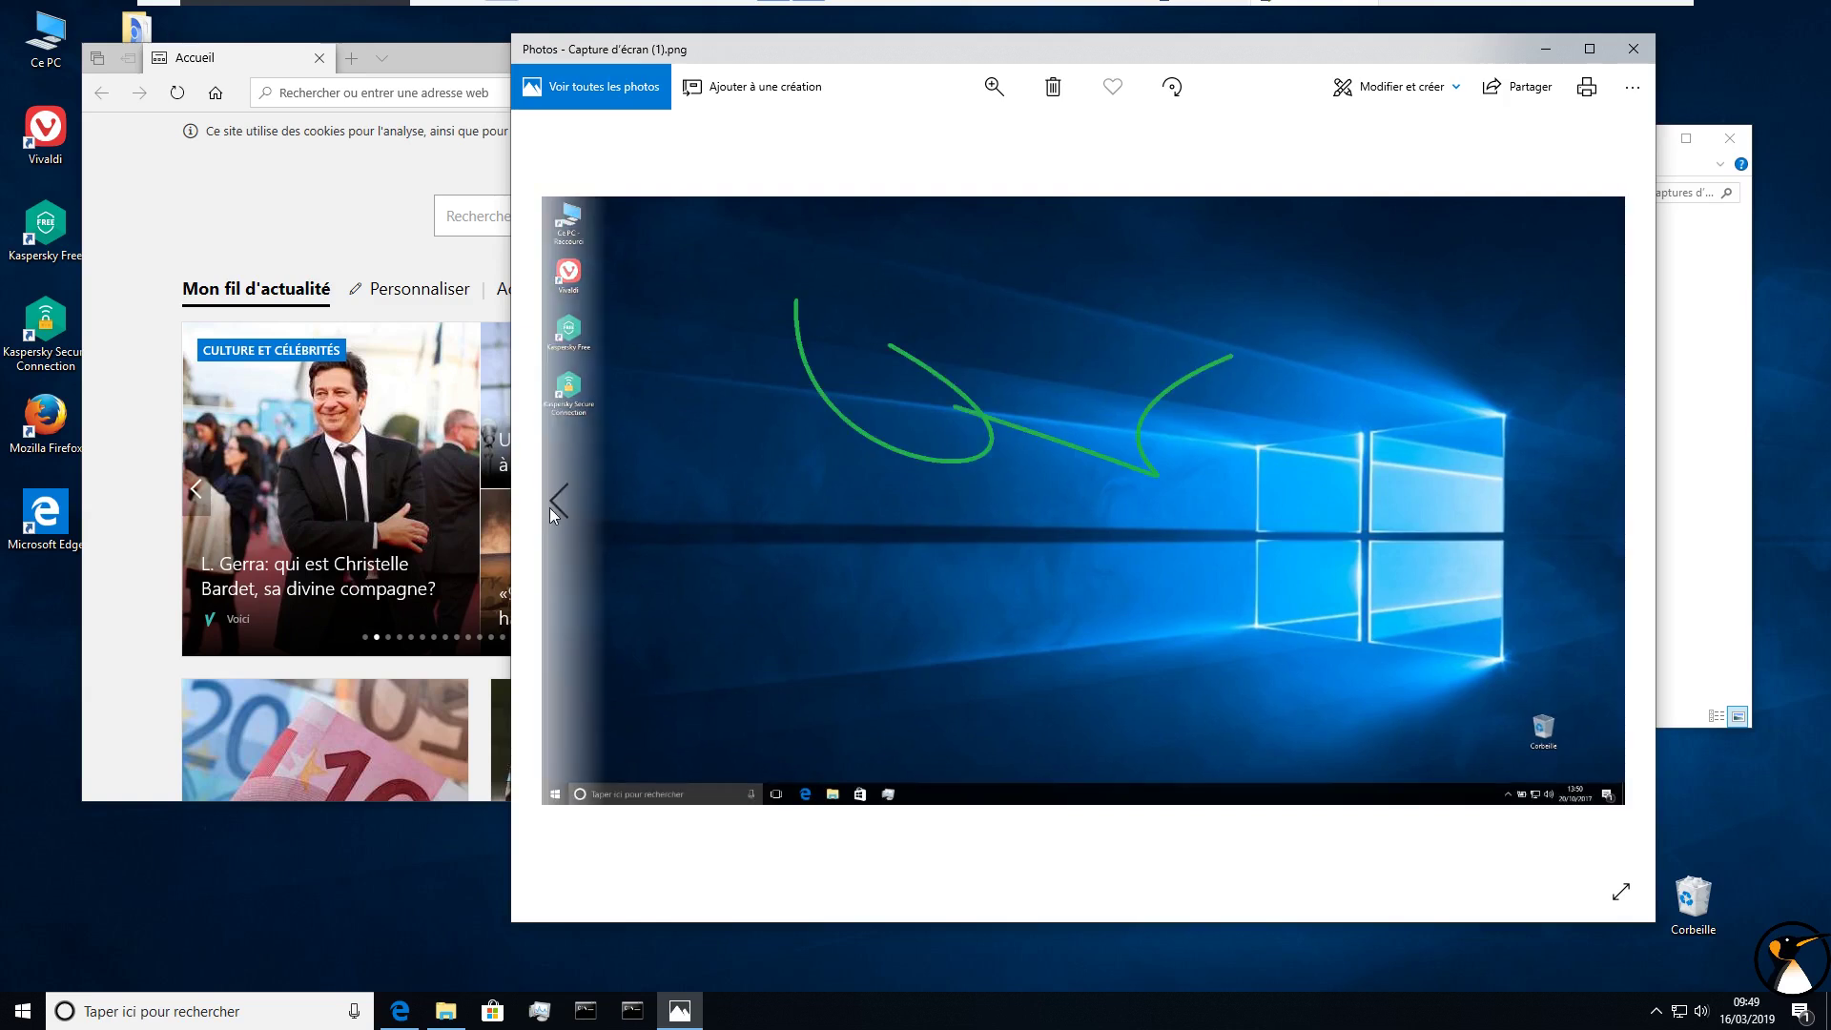
{"action": "left_click", "coordinate": [551, 507]}
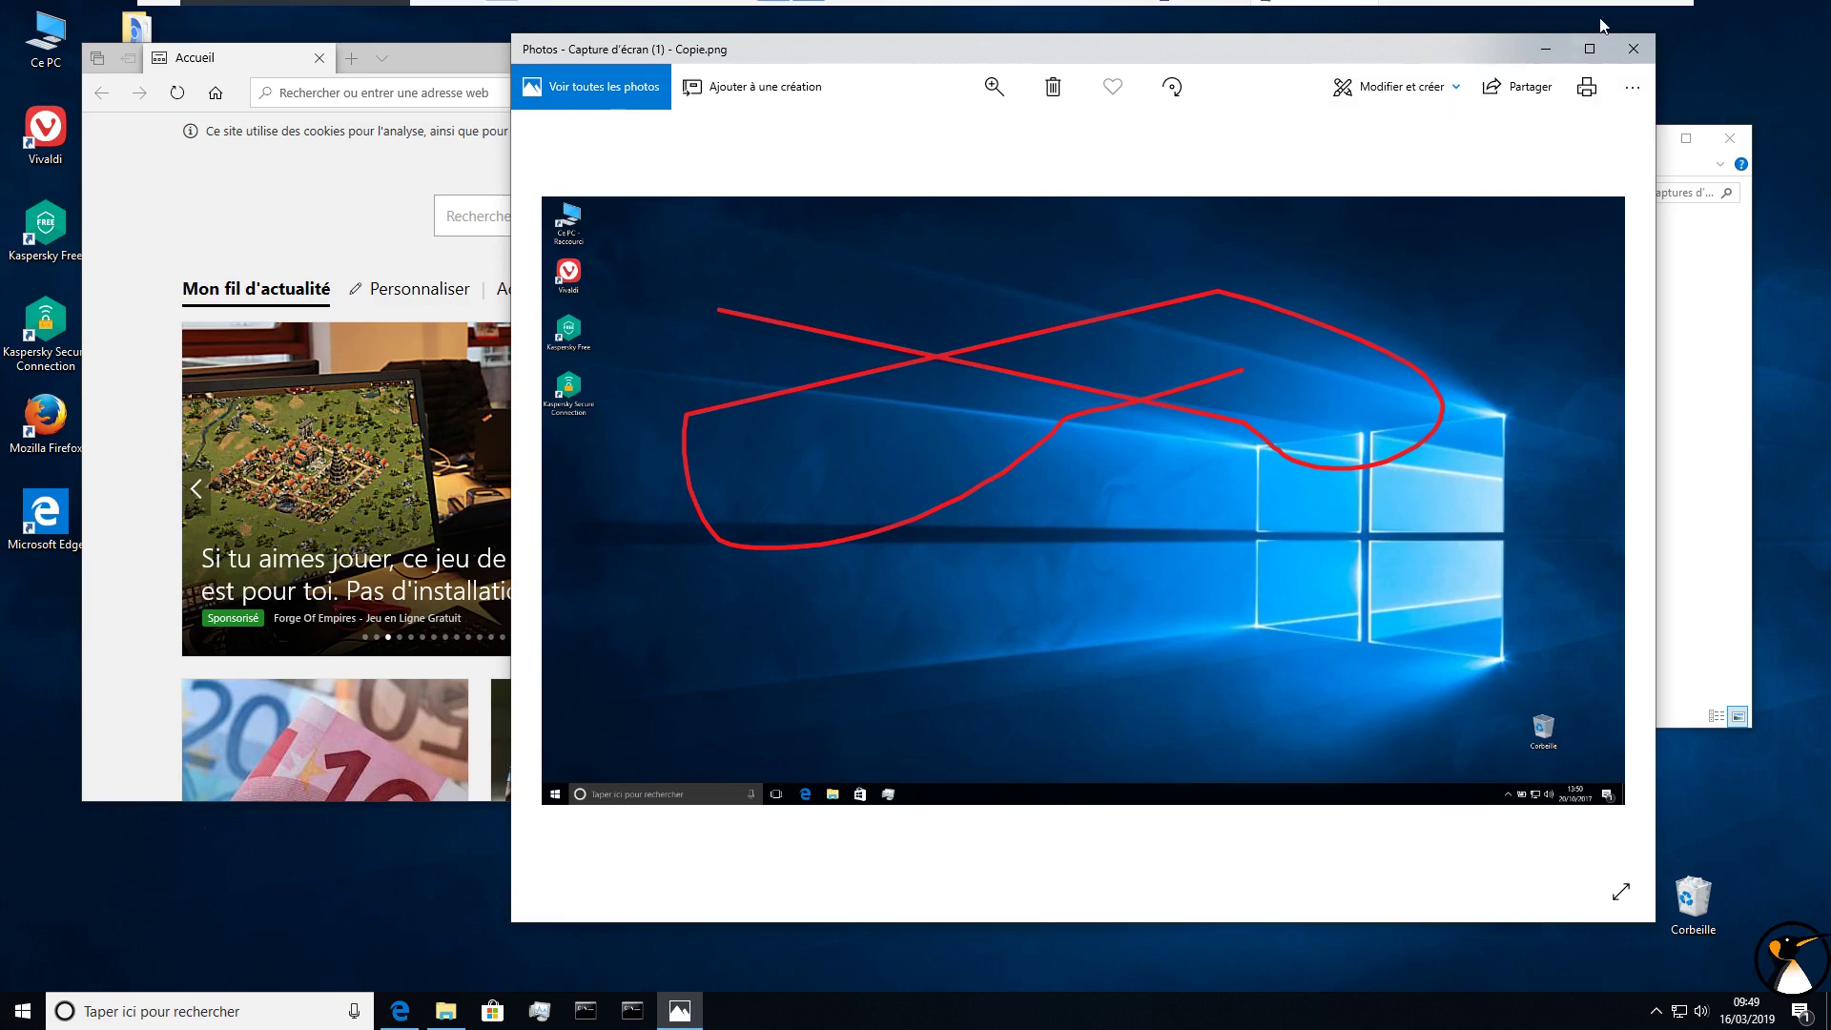
{"action": "left_click", "coordinate": [1639, 54]}
Step: Load the website linuxtricks.fr in Microsoft Edge
{"action": "left_click", "coordinate": [549, 93]}
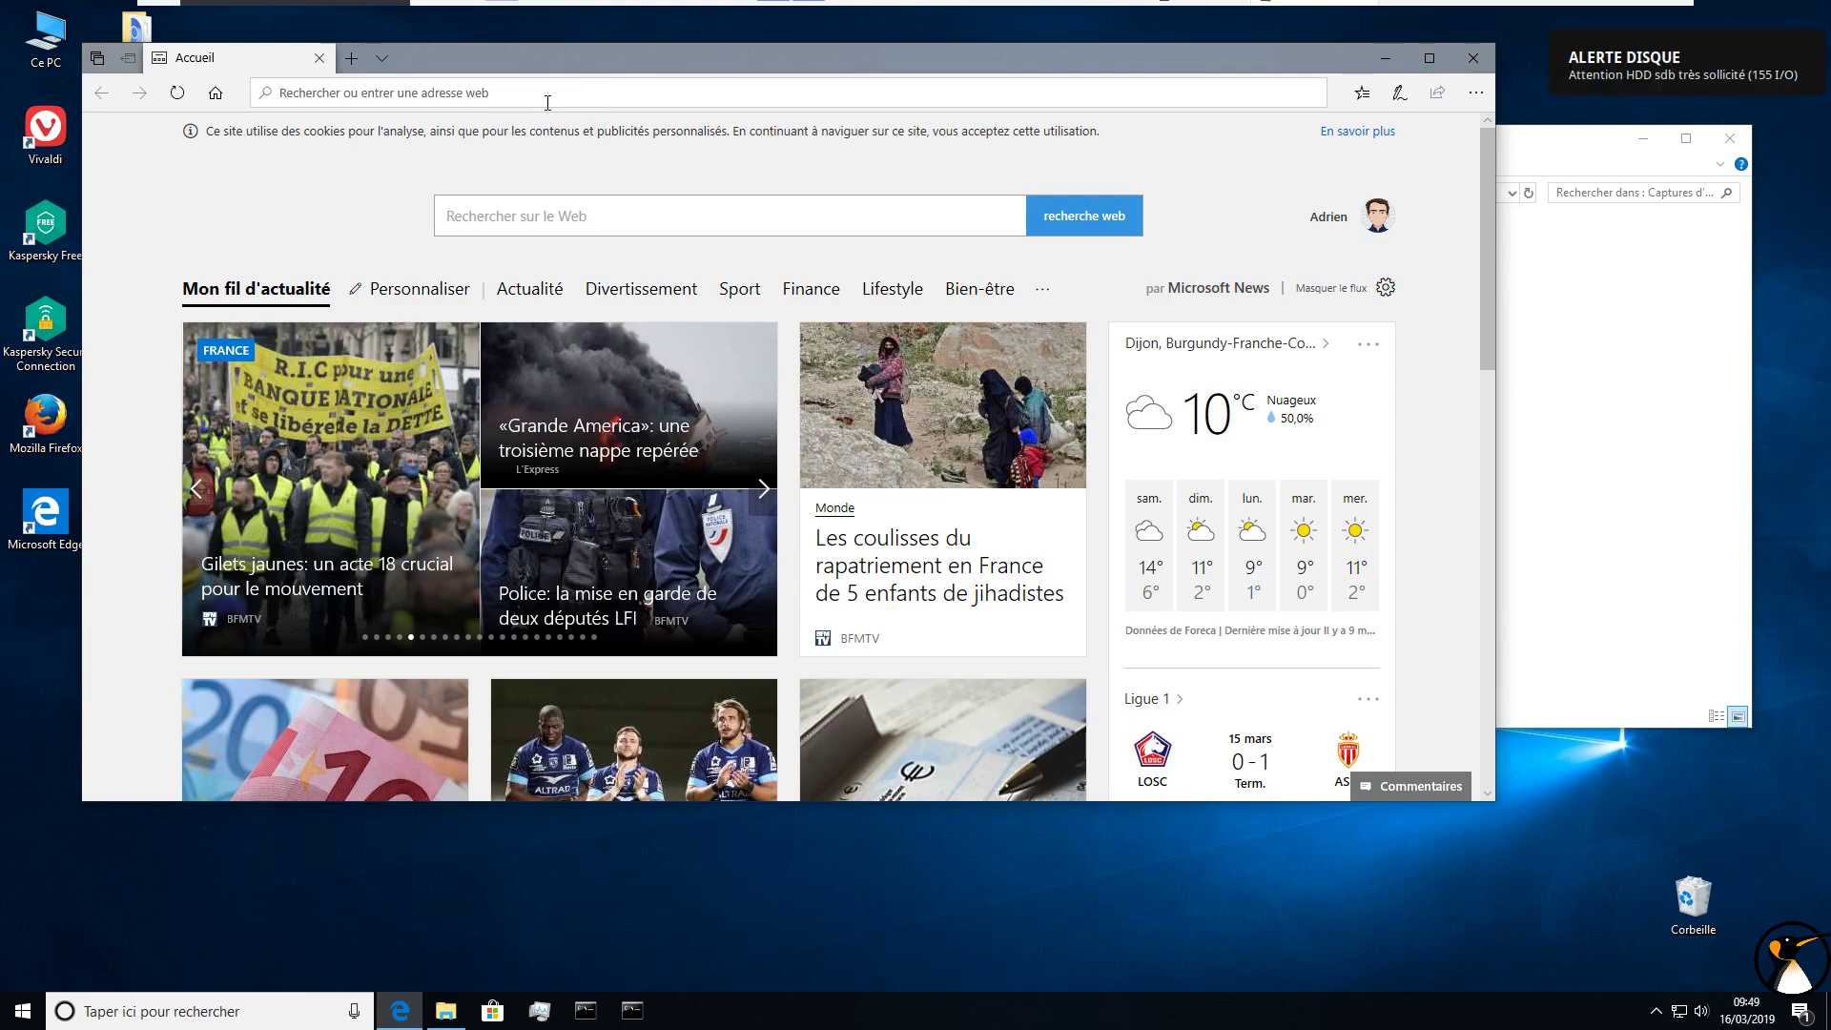
{"action": "type", "text": "linuxtricks.fr/"}
{"action": "key", "text": "Return"}
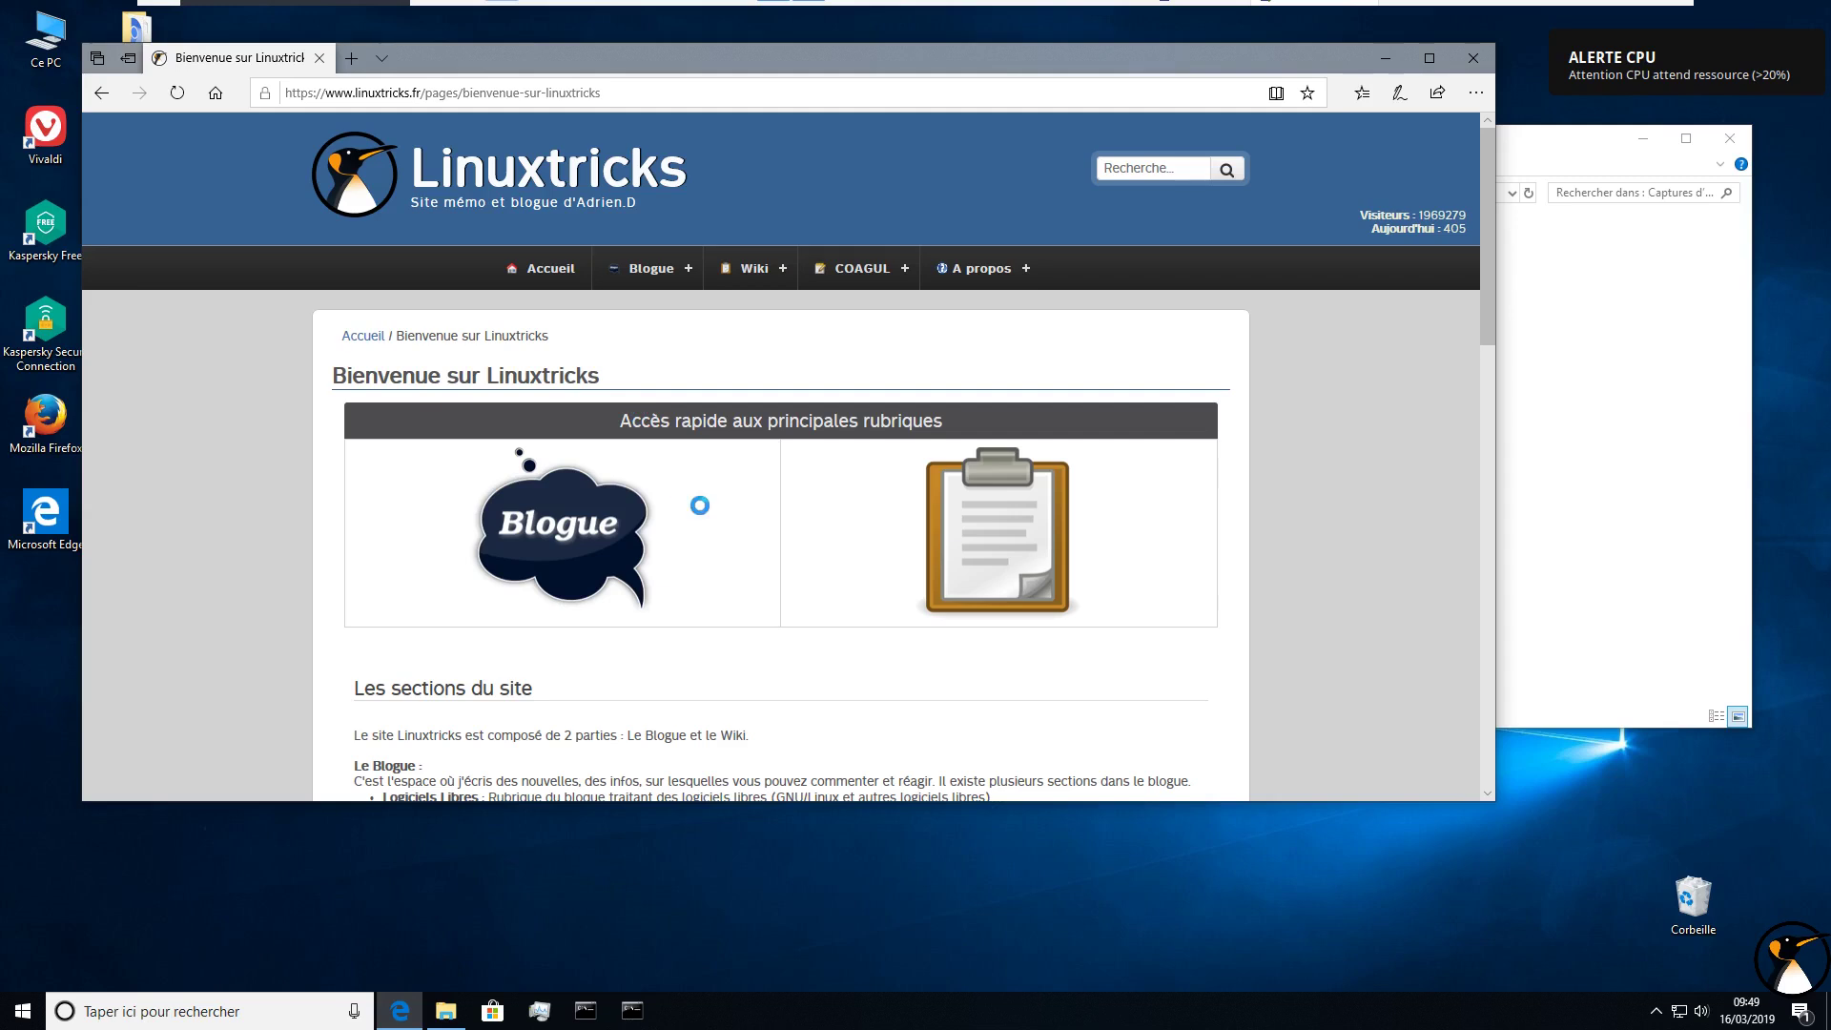
Step: Go to the site's wiki and open its Hors Linux category
{"action": "left_click", "coordinate": [1006, 539]}
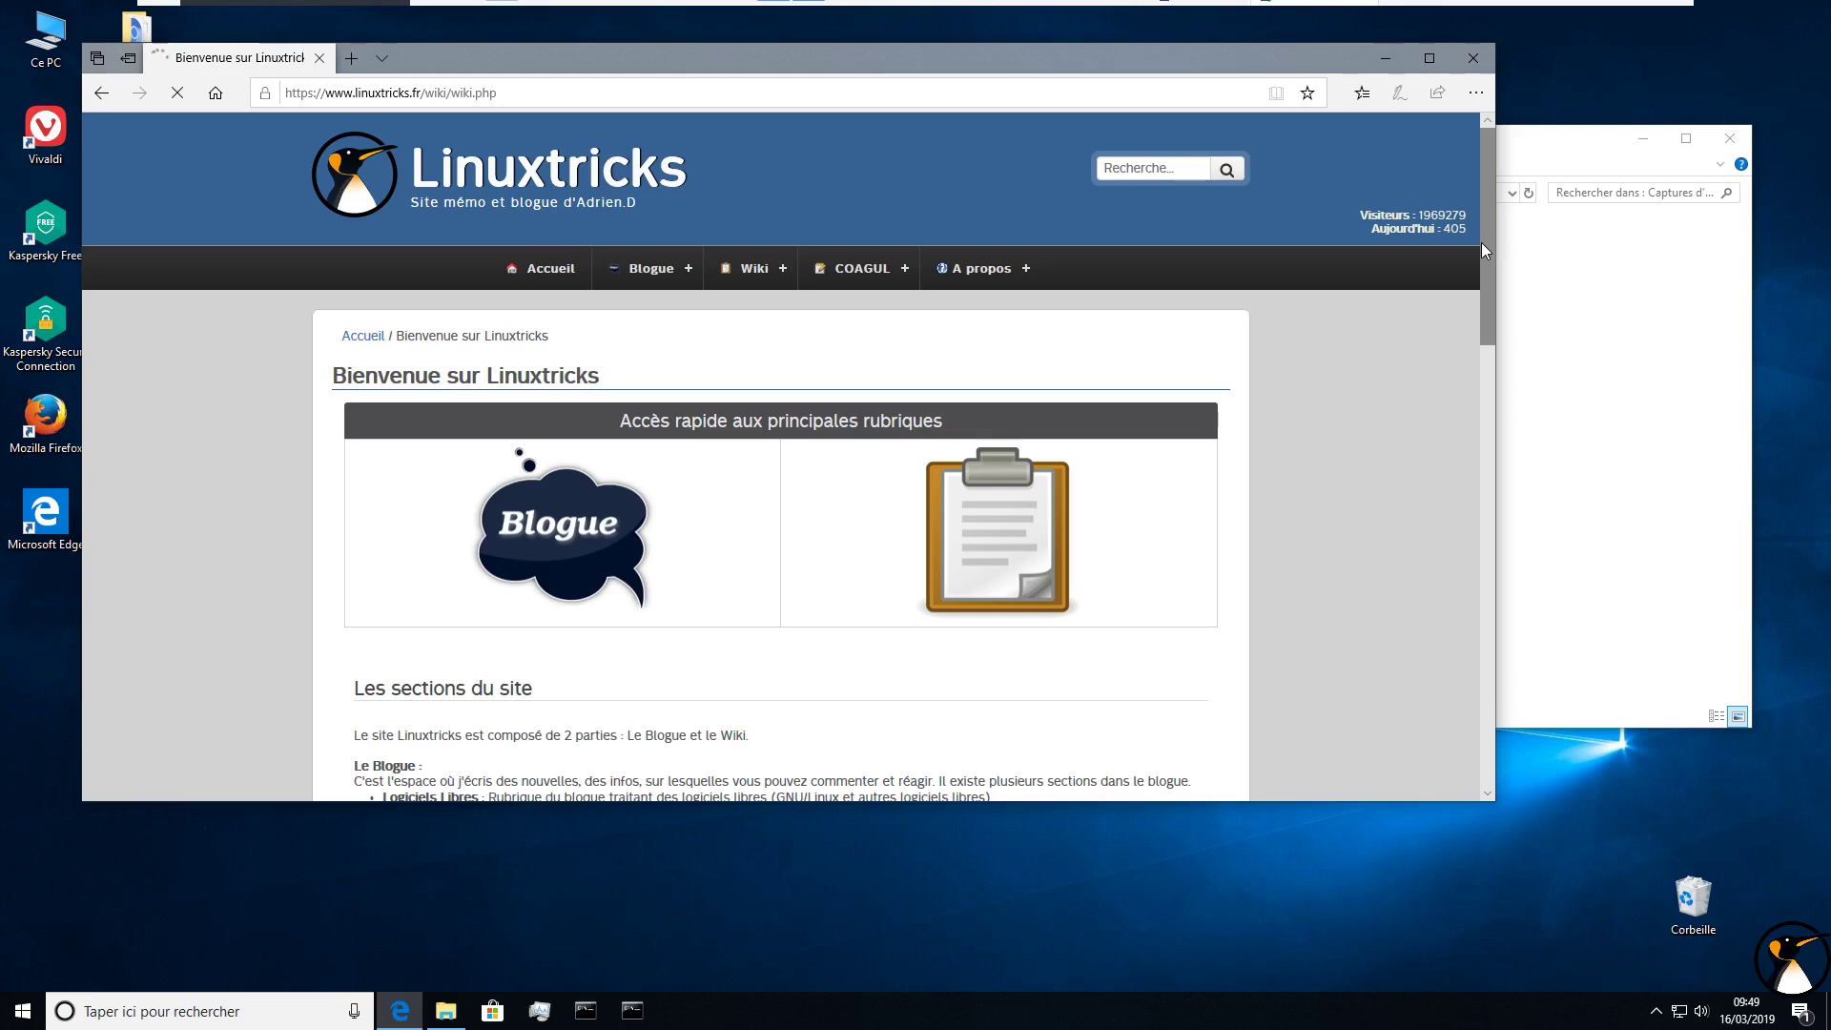
{"action": "mouse_move", "coordinate": [760, 272]}
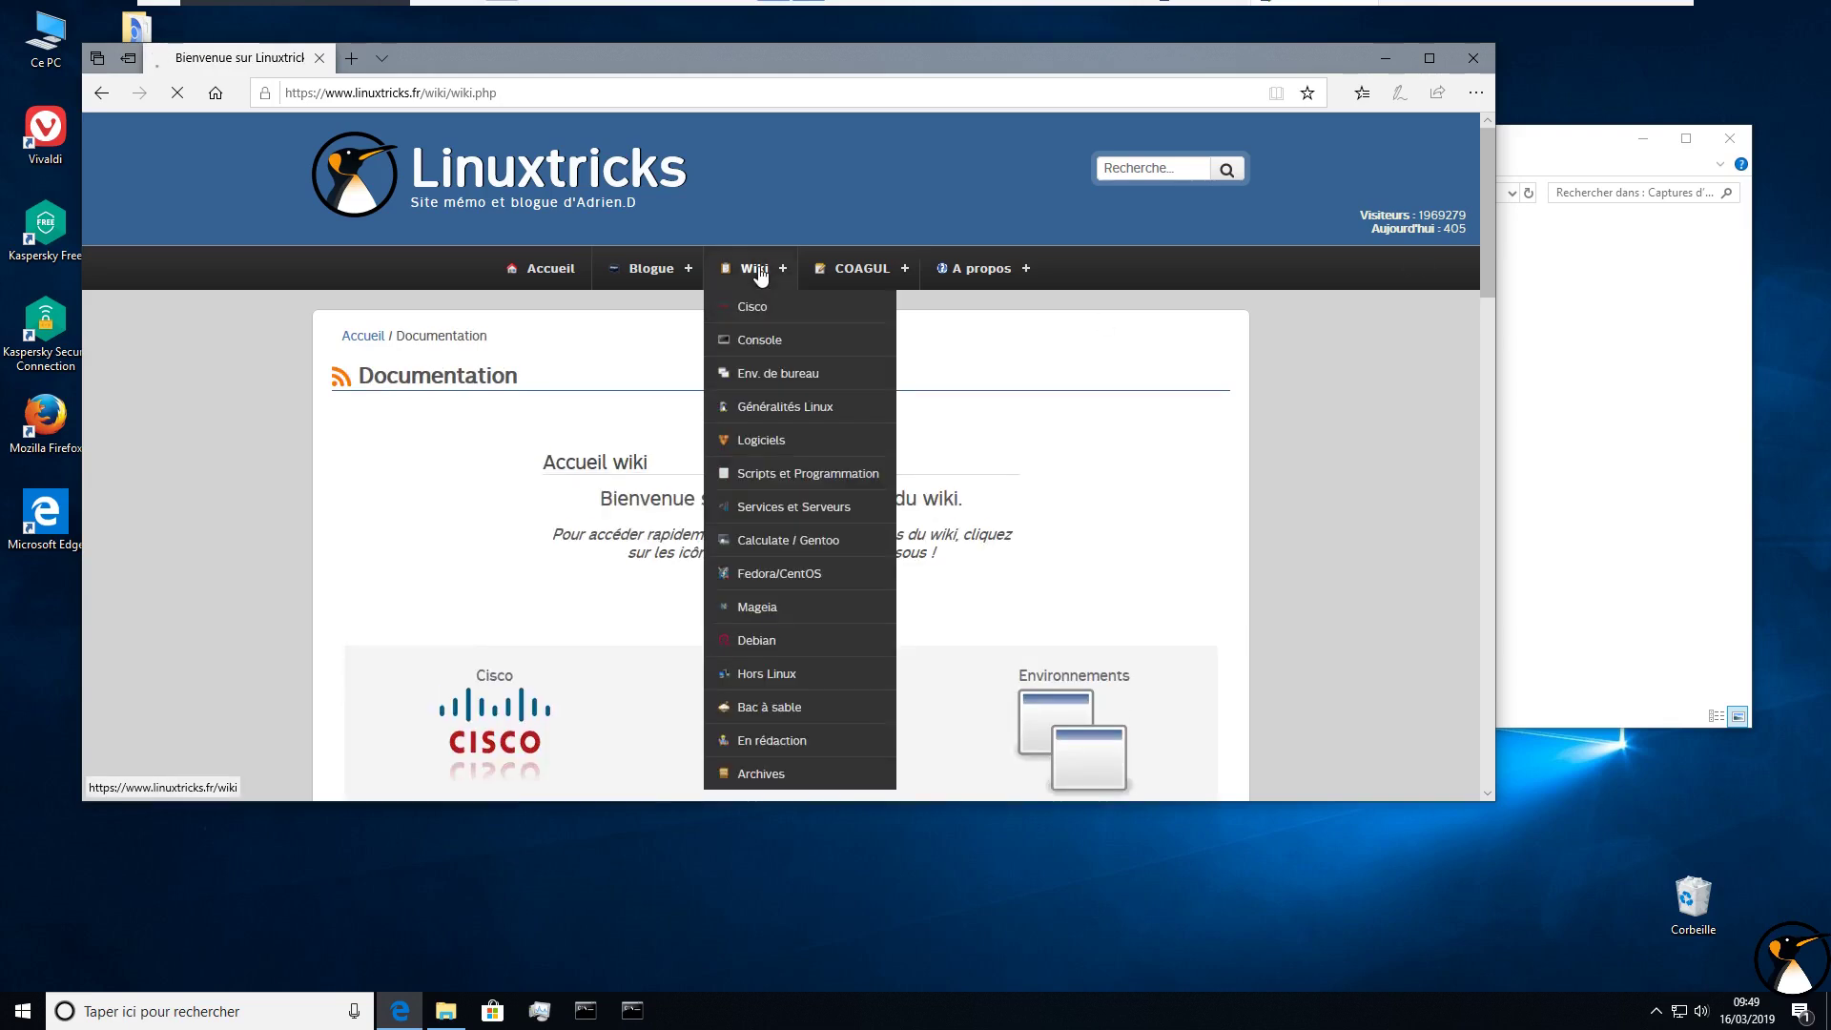
{"action": "left_click", "coordinate": [763, 675]}
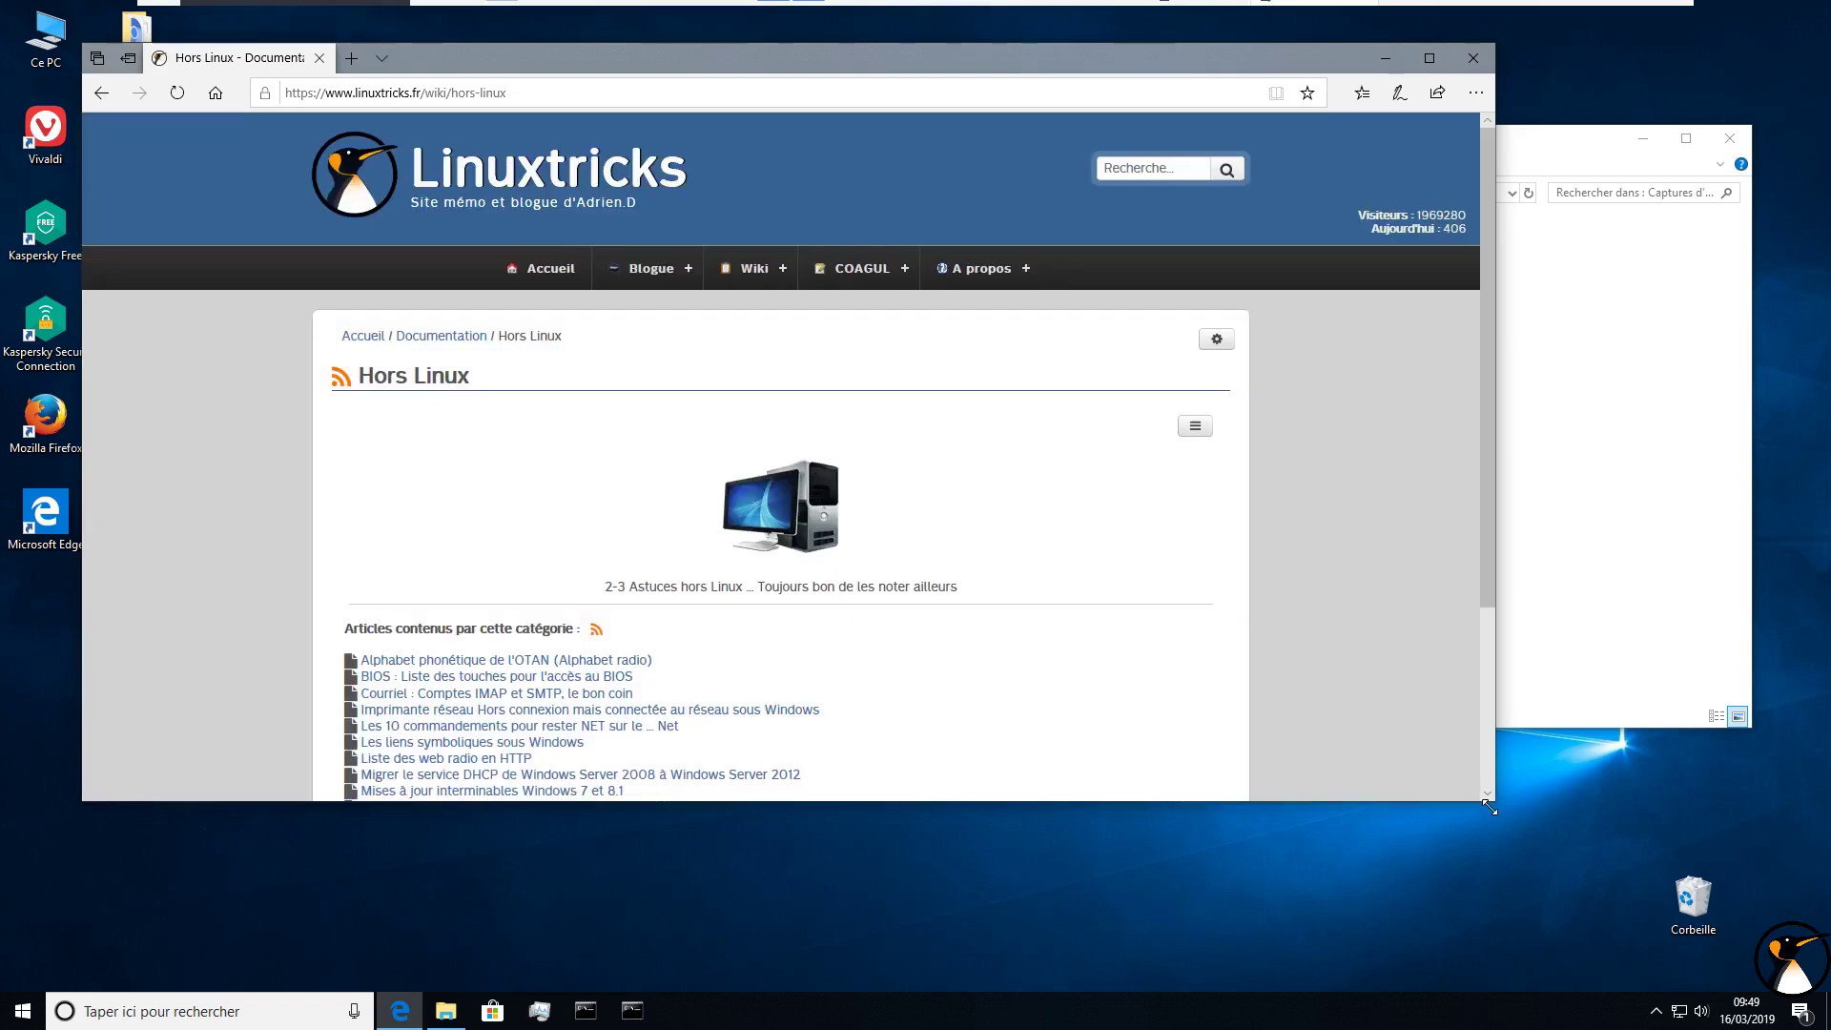
Step: Make the browser window taller and open the article "Windows 10 : Activer la visionneuse de Windows 7"
{"action": "left_click_drag", "start_coordinate": [1494, 801], "coordinate": [1450, 963]}
{"action": "scroll", "coordinate": [739, 634], "scroll_direction": "down", "scroll_amount": 2}
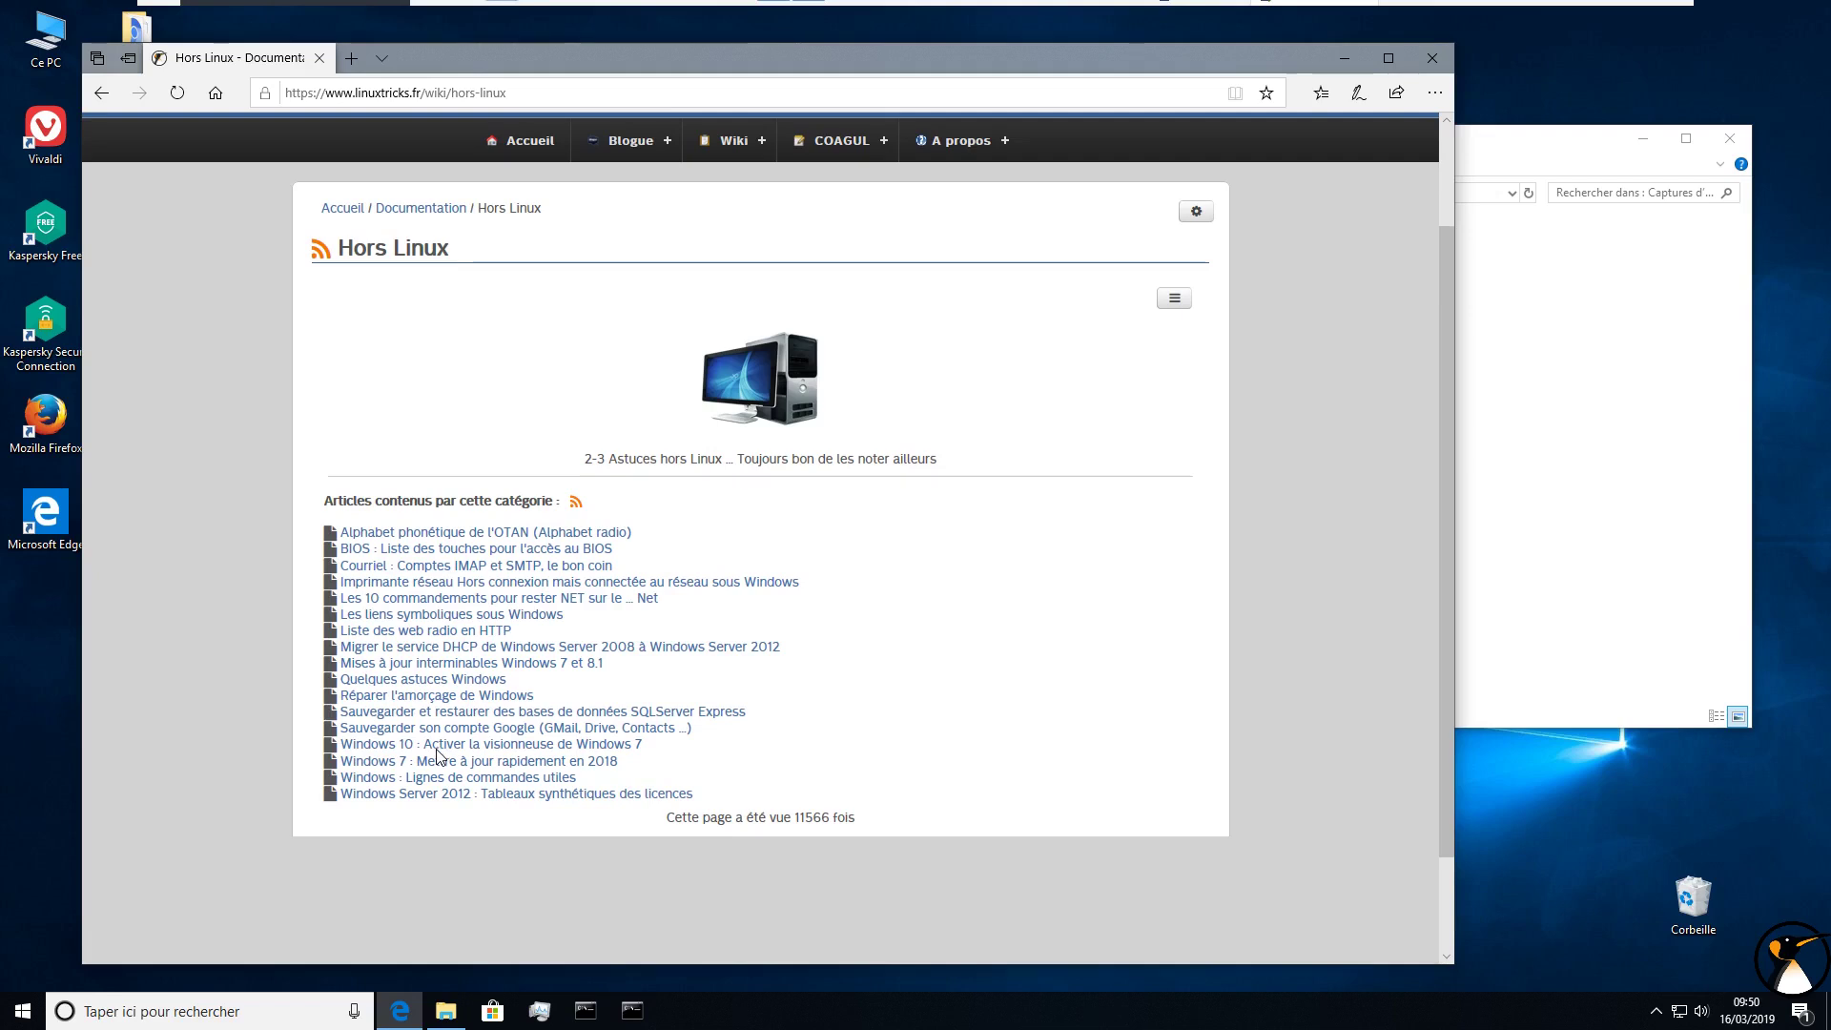
{"action": "scroll", "coordinate": [442, 754], "scroll_direction": "down", "scroll_amount": 2}
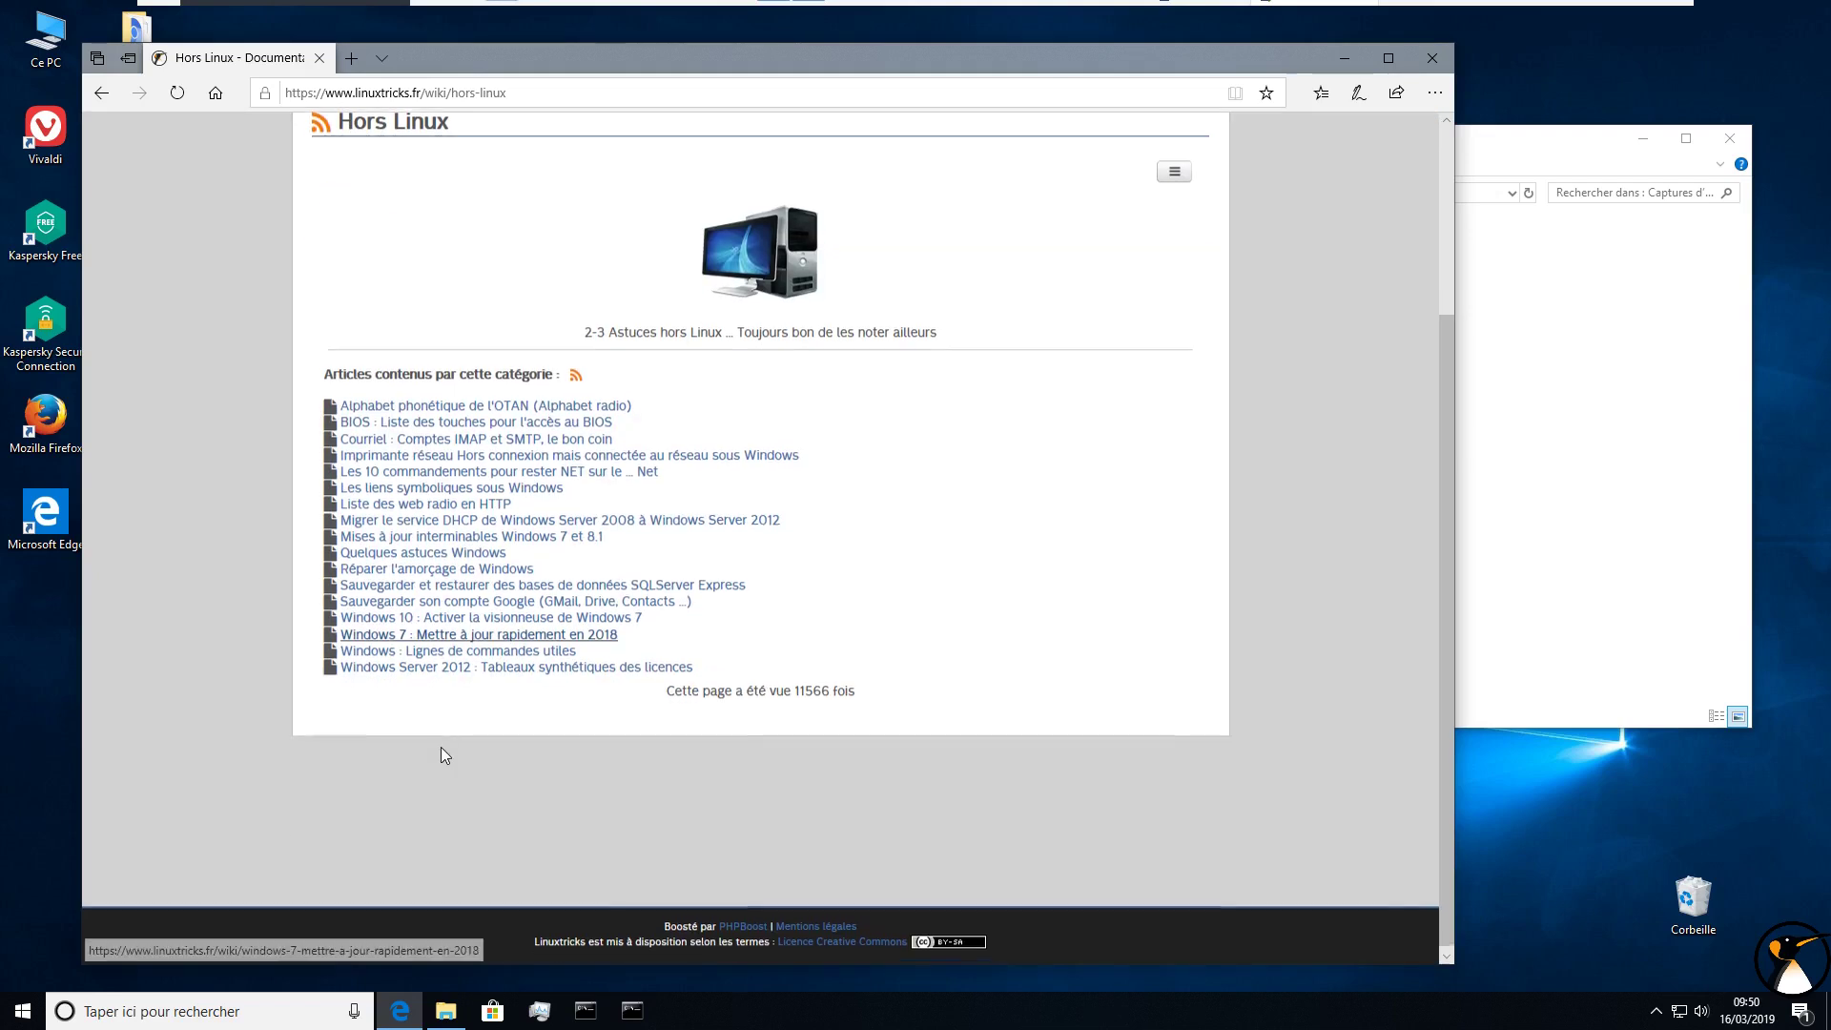
{"action": "left_click", "coordinate": [464, 618]}
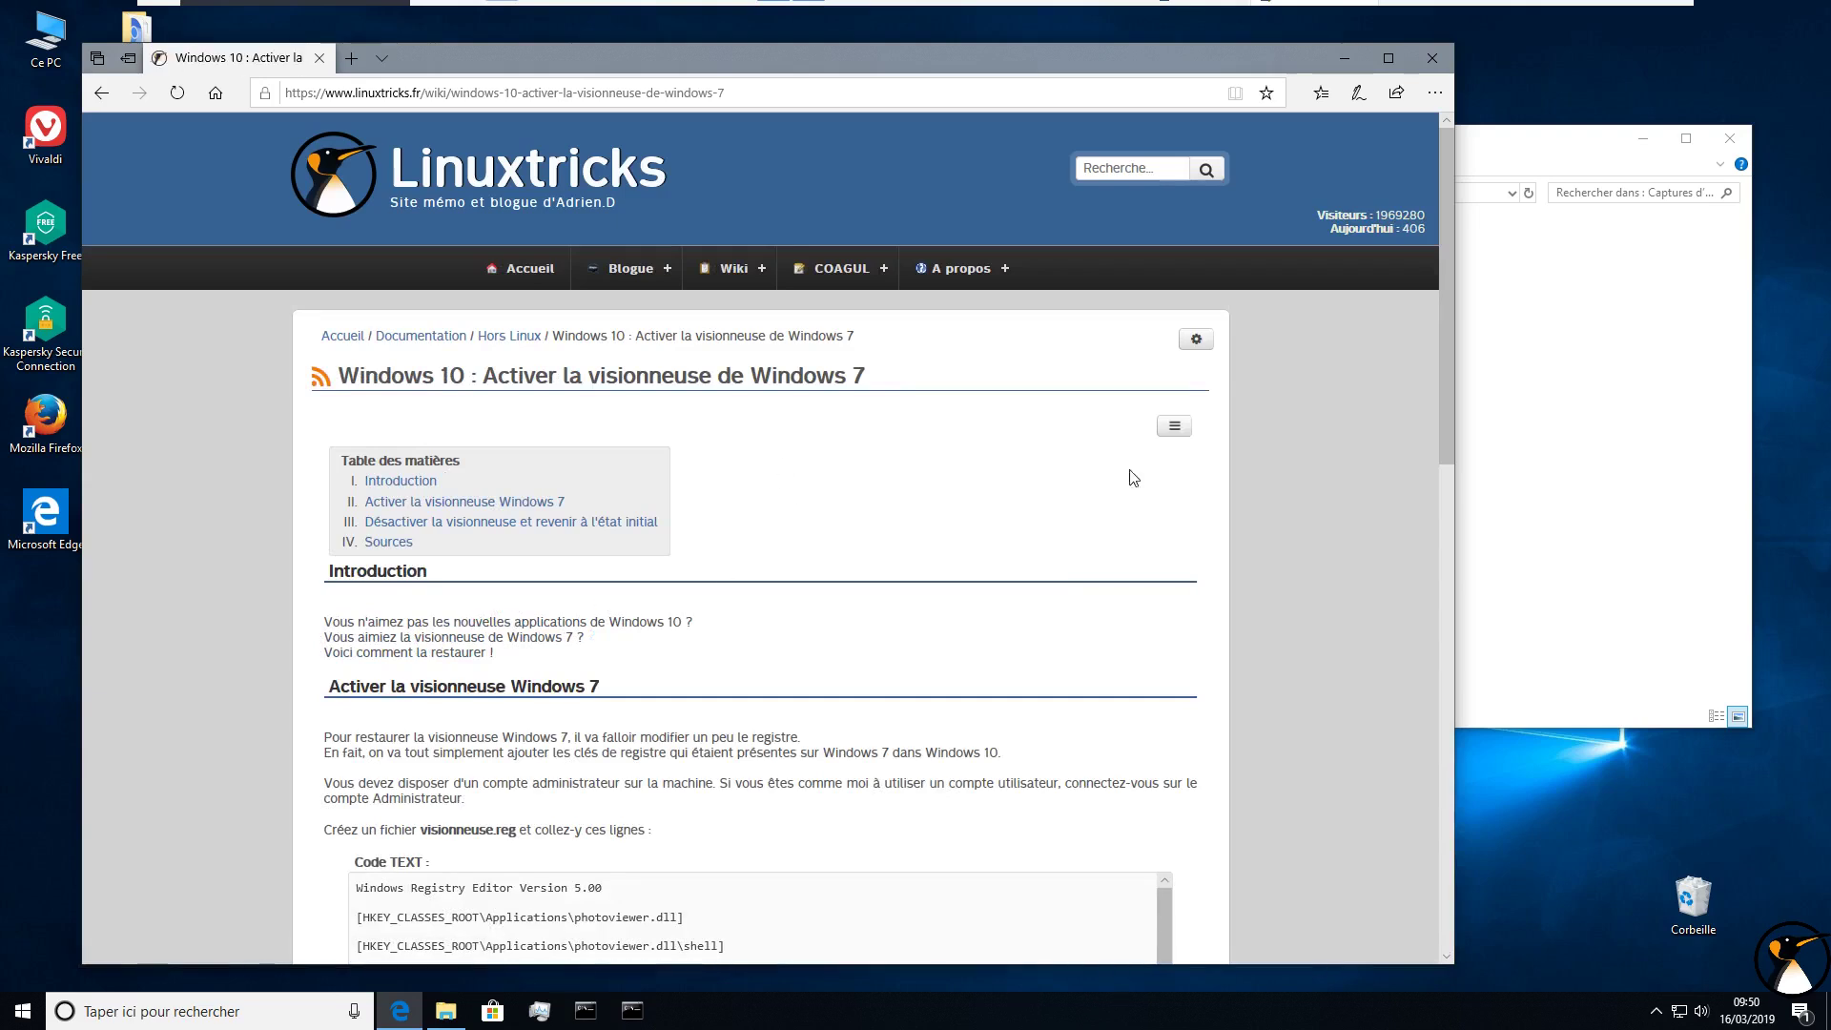
Step: View the article's registry code section and examine which programs File Explorer offers for opening Capture d'écran (1) - Copie.png
{"action": "left_click_drag", "start_coordinate": [1446, 260], "coordinate": [1427, 416]}
{"action": "left_click", "coordinate": [1488, 419]}
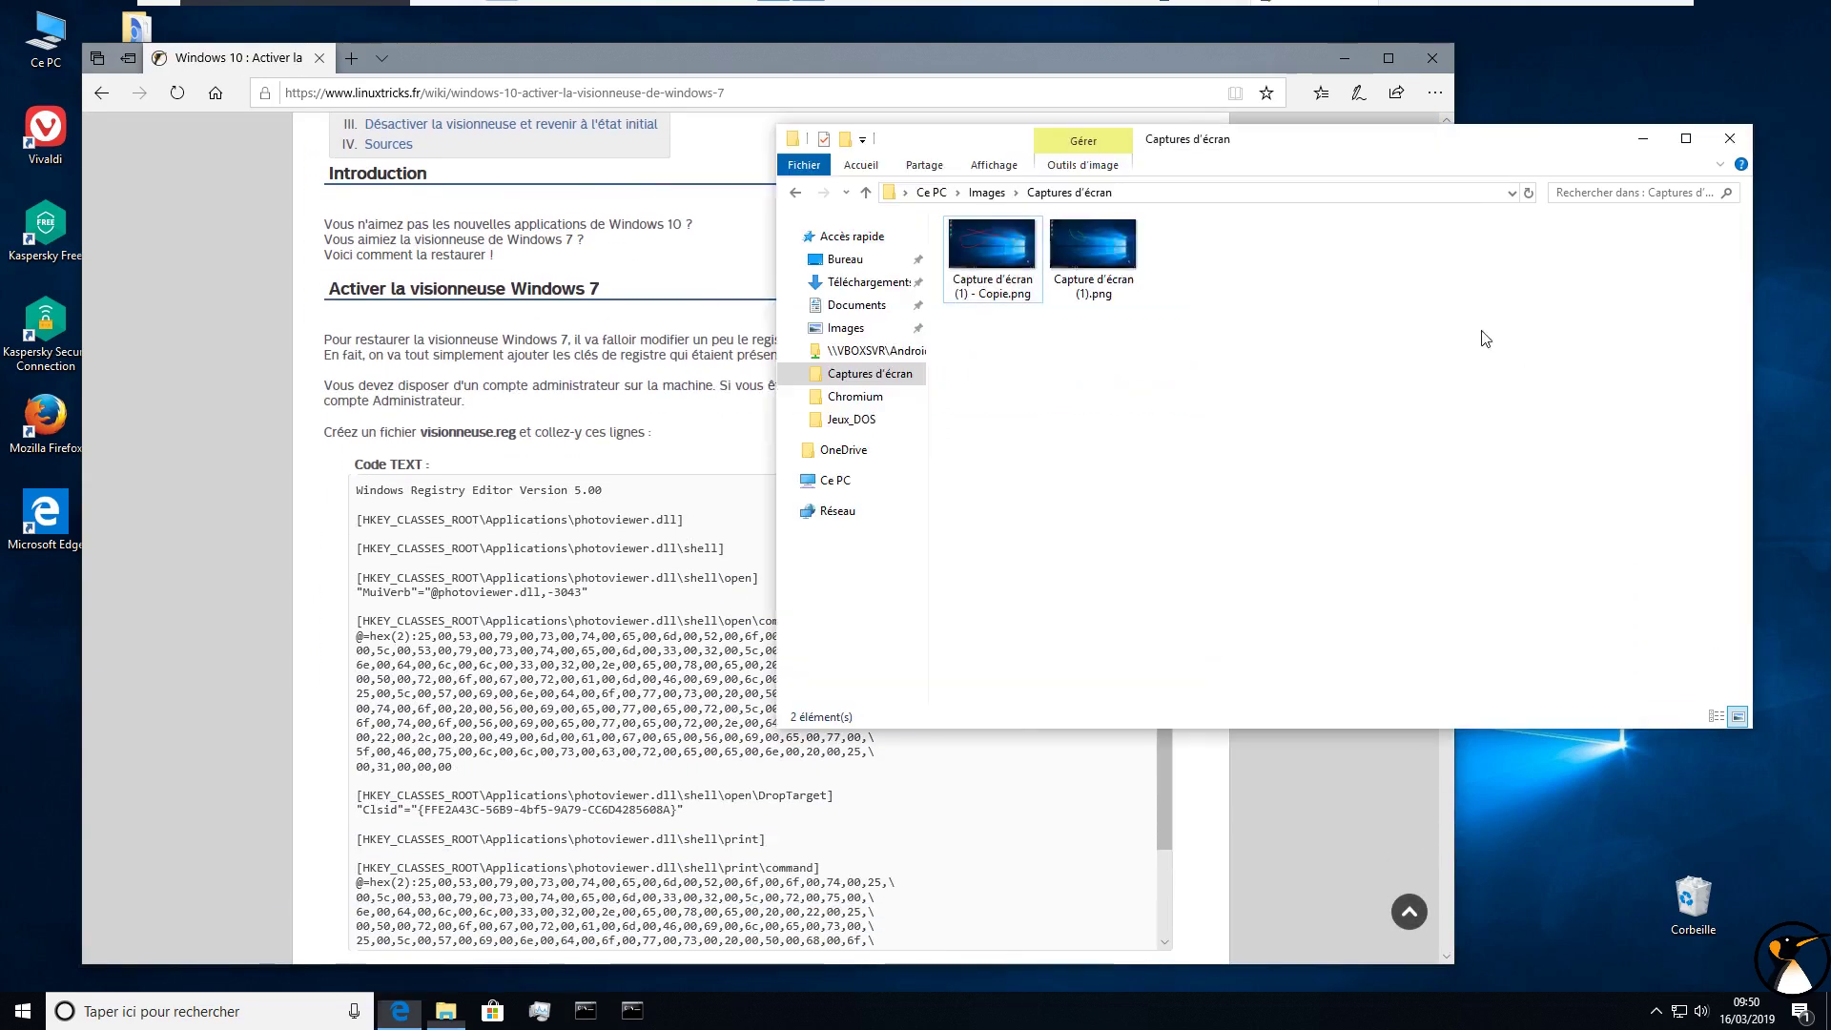
{"action": "right_click", "coordinate": [977, 233]}
{"action": "mouse_move", "coordinate": [1083, 570]}
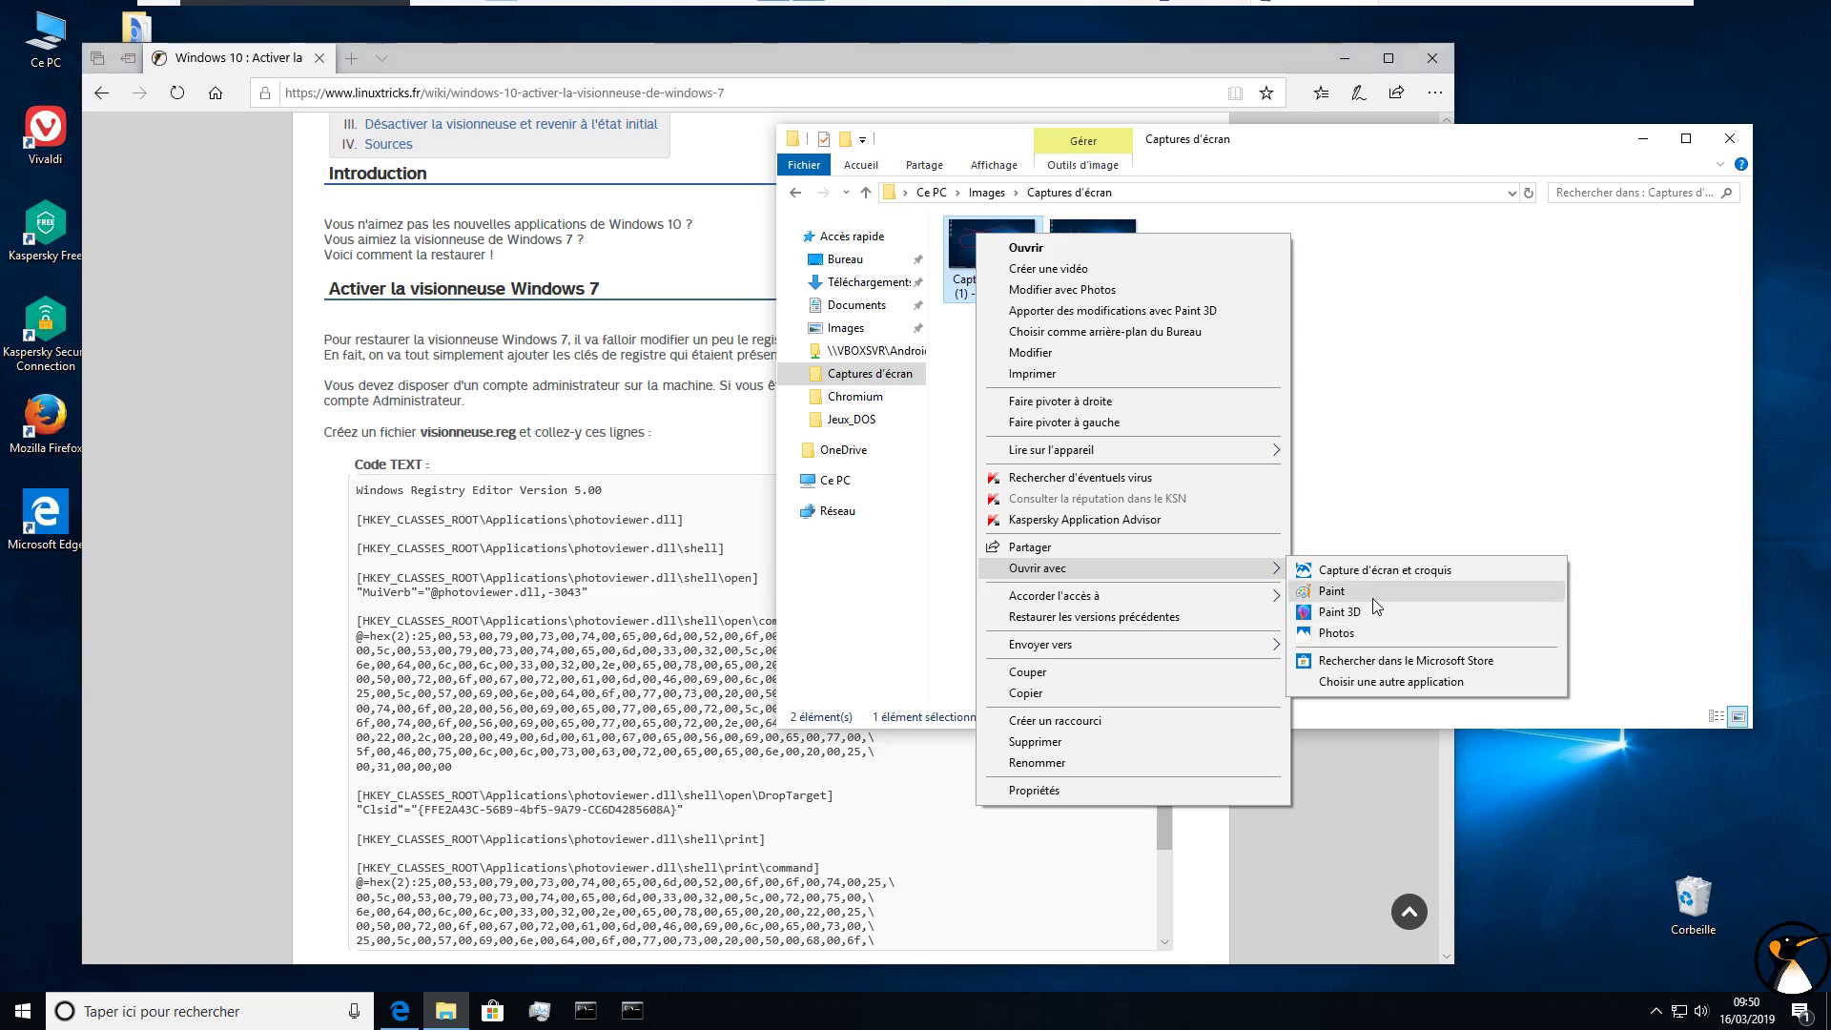
{"action": "left_click", "coordinate": [1373, 477]}
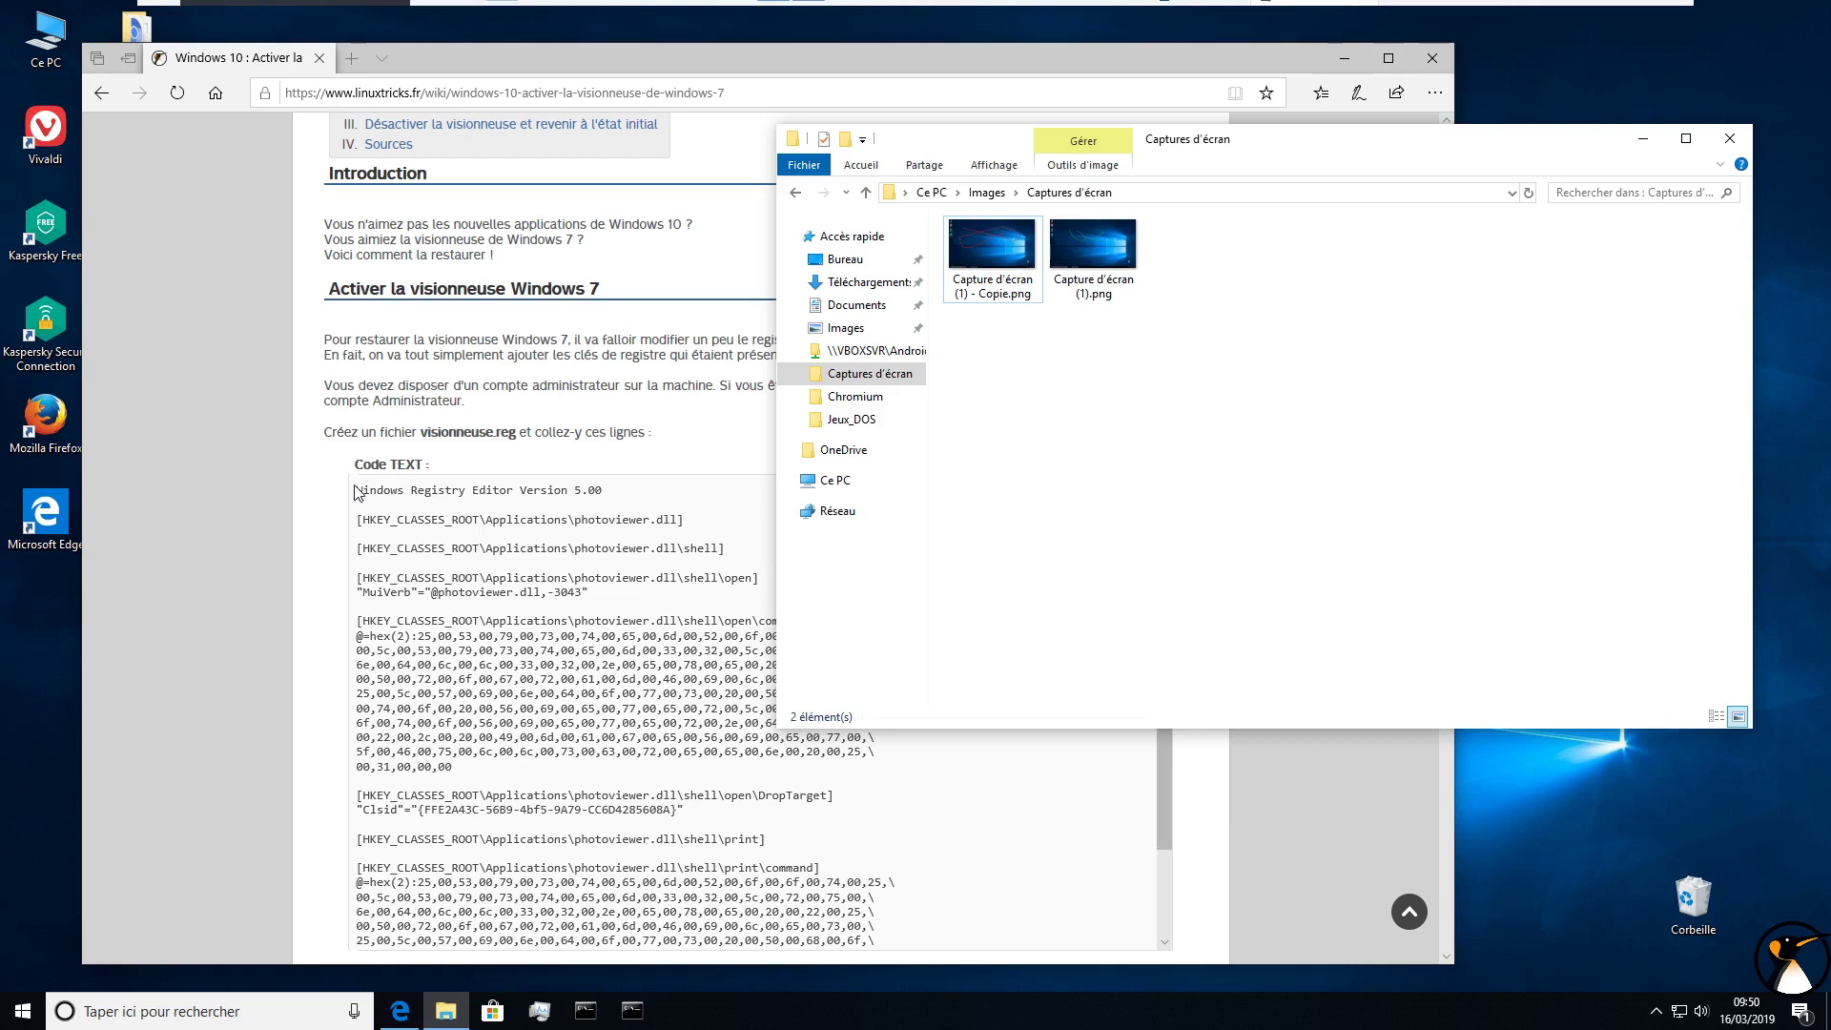
Step: Copy the entire registry code block for visionneuse.reg, from "Windows Registry Editor Version 5.00" through its last Clsid line
{"action": "left_click_drag", "start_coordinate": [354, 491], "coordinate": [551, 521]}
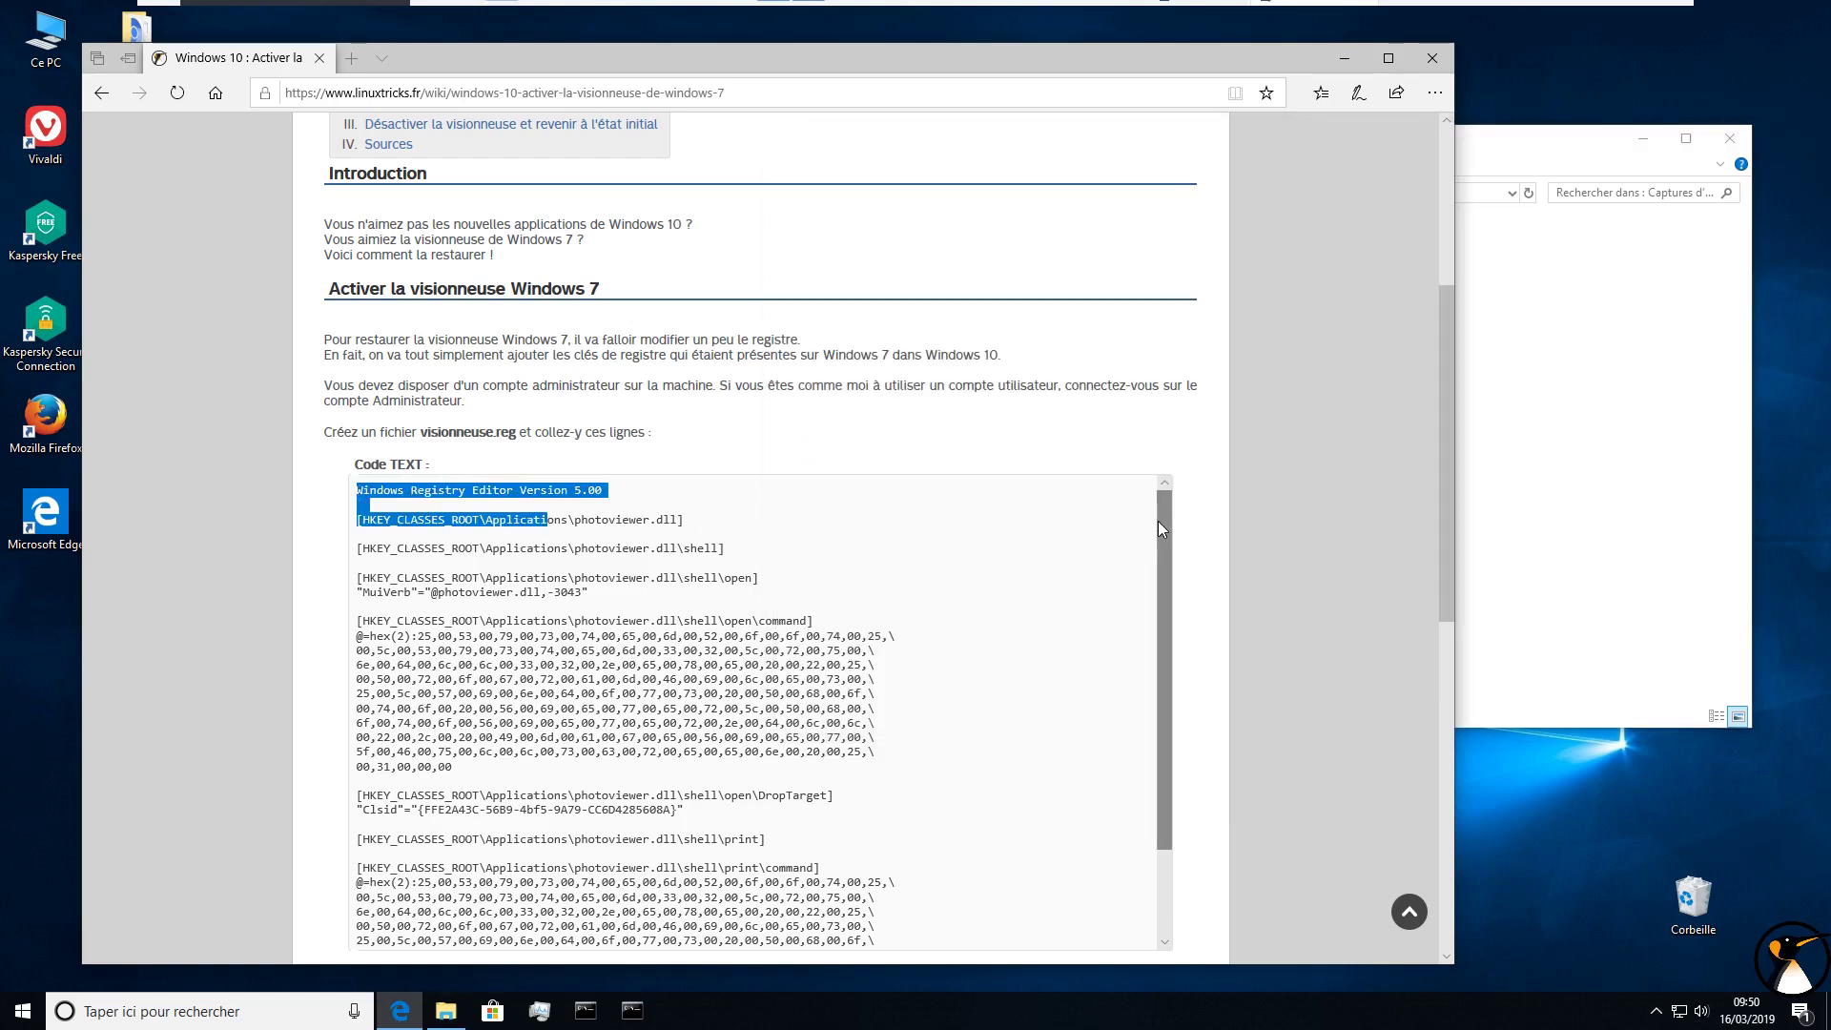
{"action": "left_click_drag", "start_coordinate": [1446, 361], "coordinate": [1445, 435]}
{"action": "left_click", "coordinate": [359, 304]}
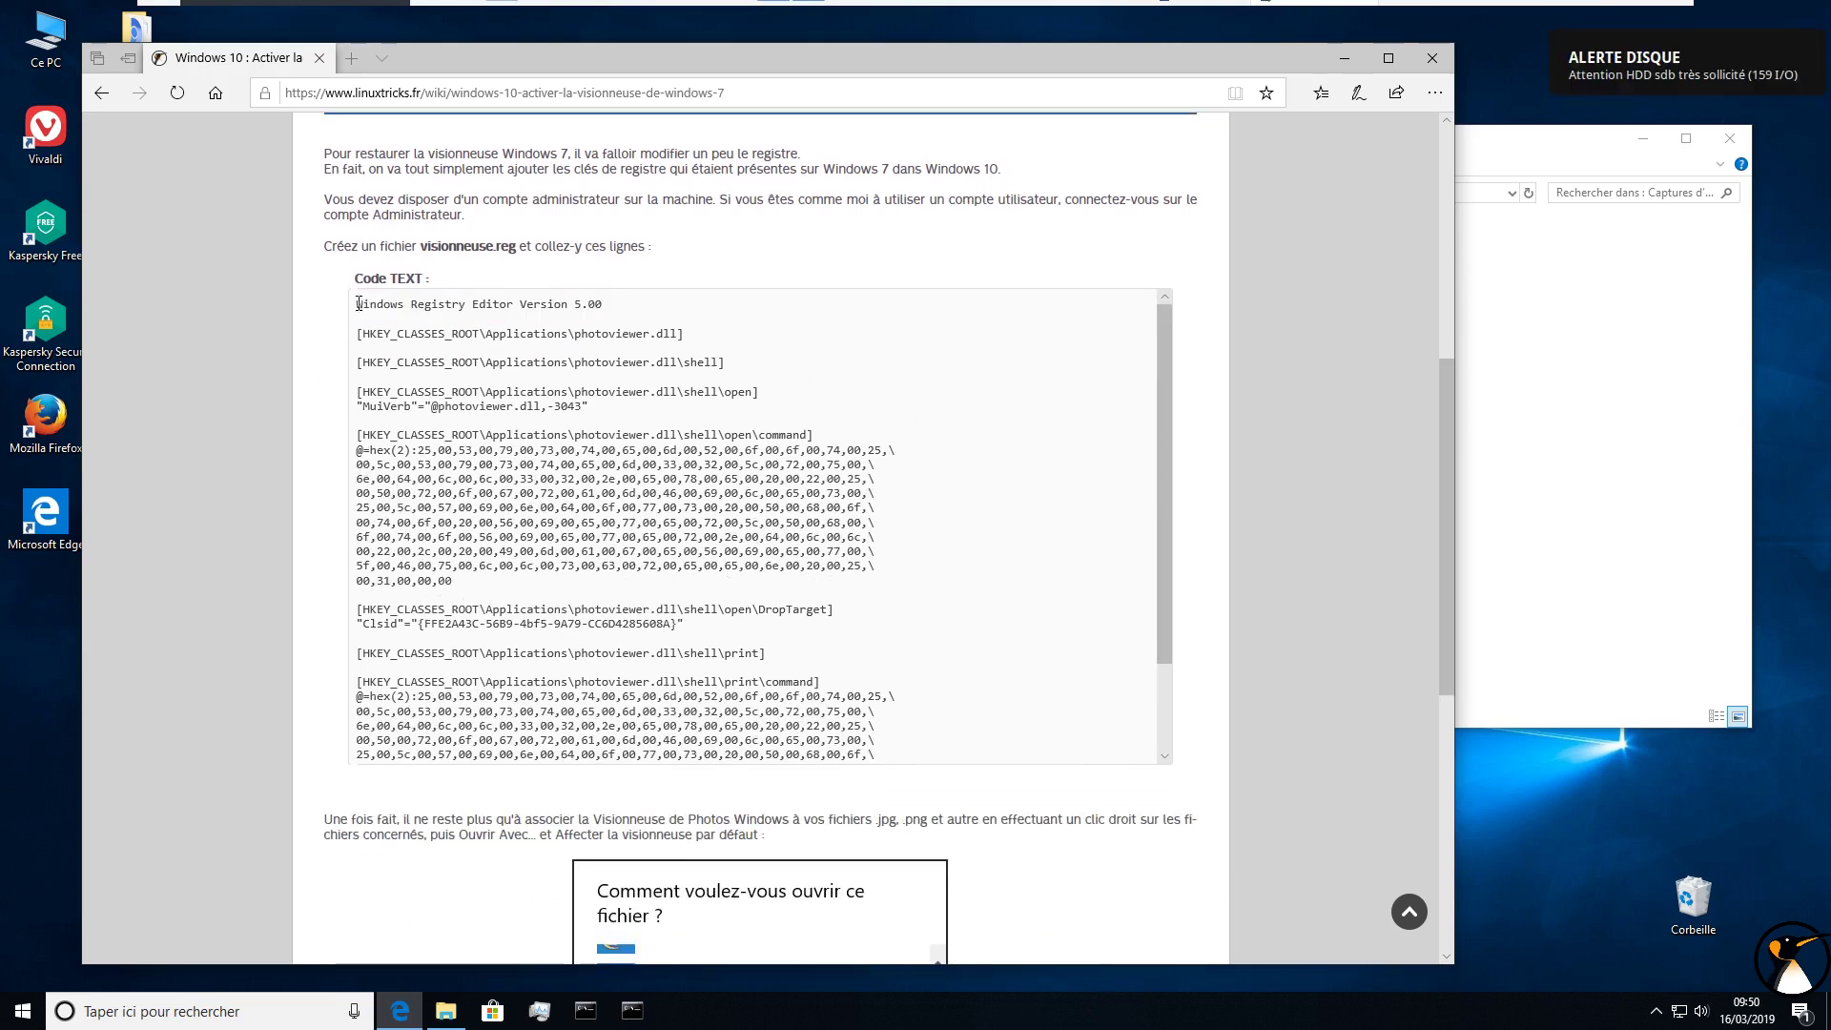
{"action": "left_click_drag", "start_coordinate": [358, 304], "coordinate": [358, 360]}
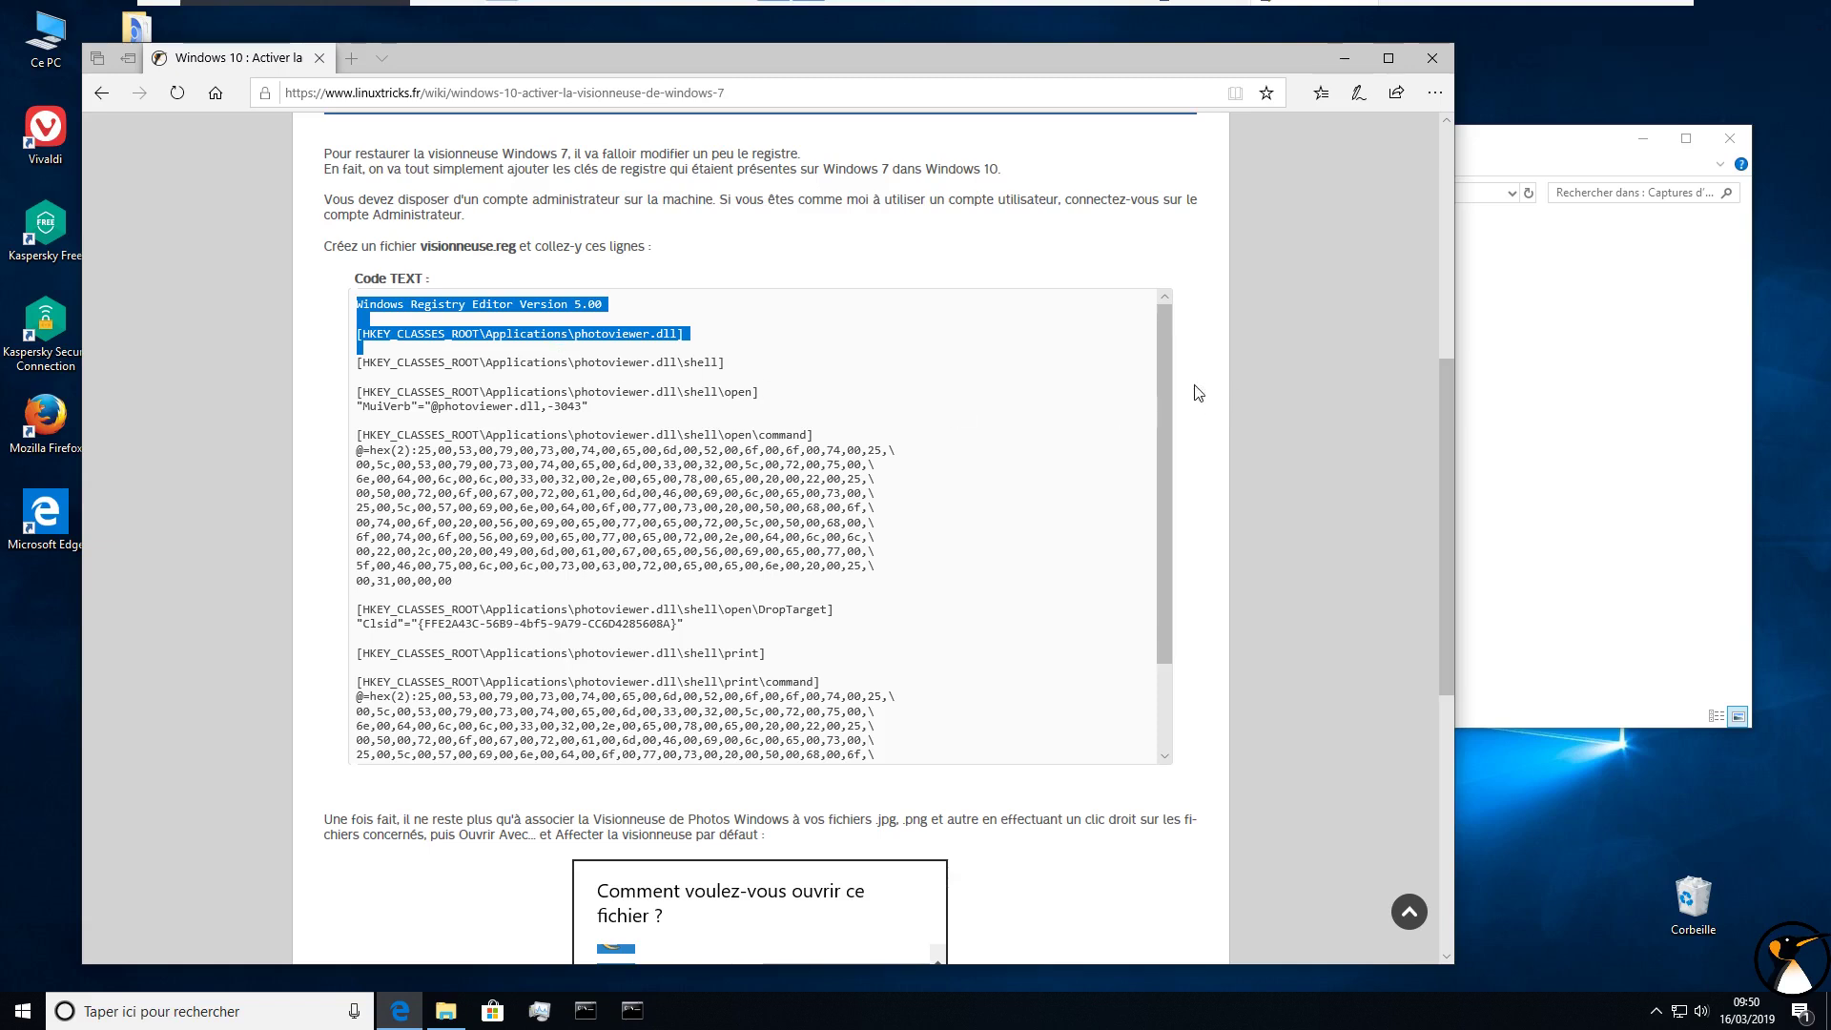
{"action": "left_click_drag", "start_coordinate": [1160, 417], "coordinate": [1164, 584]}
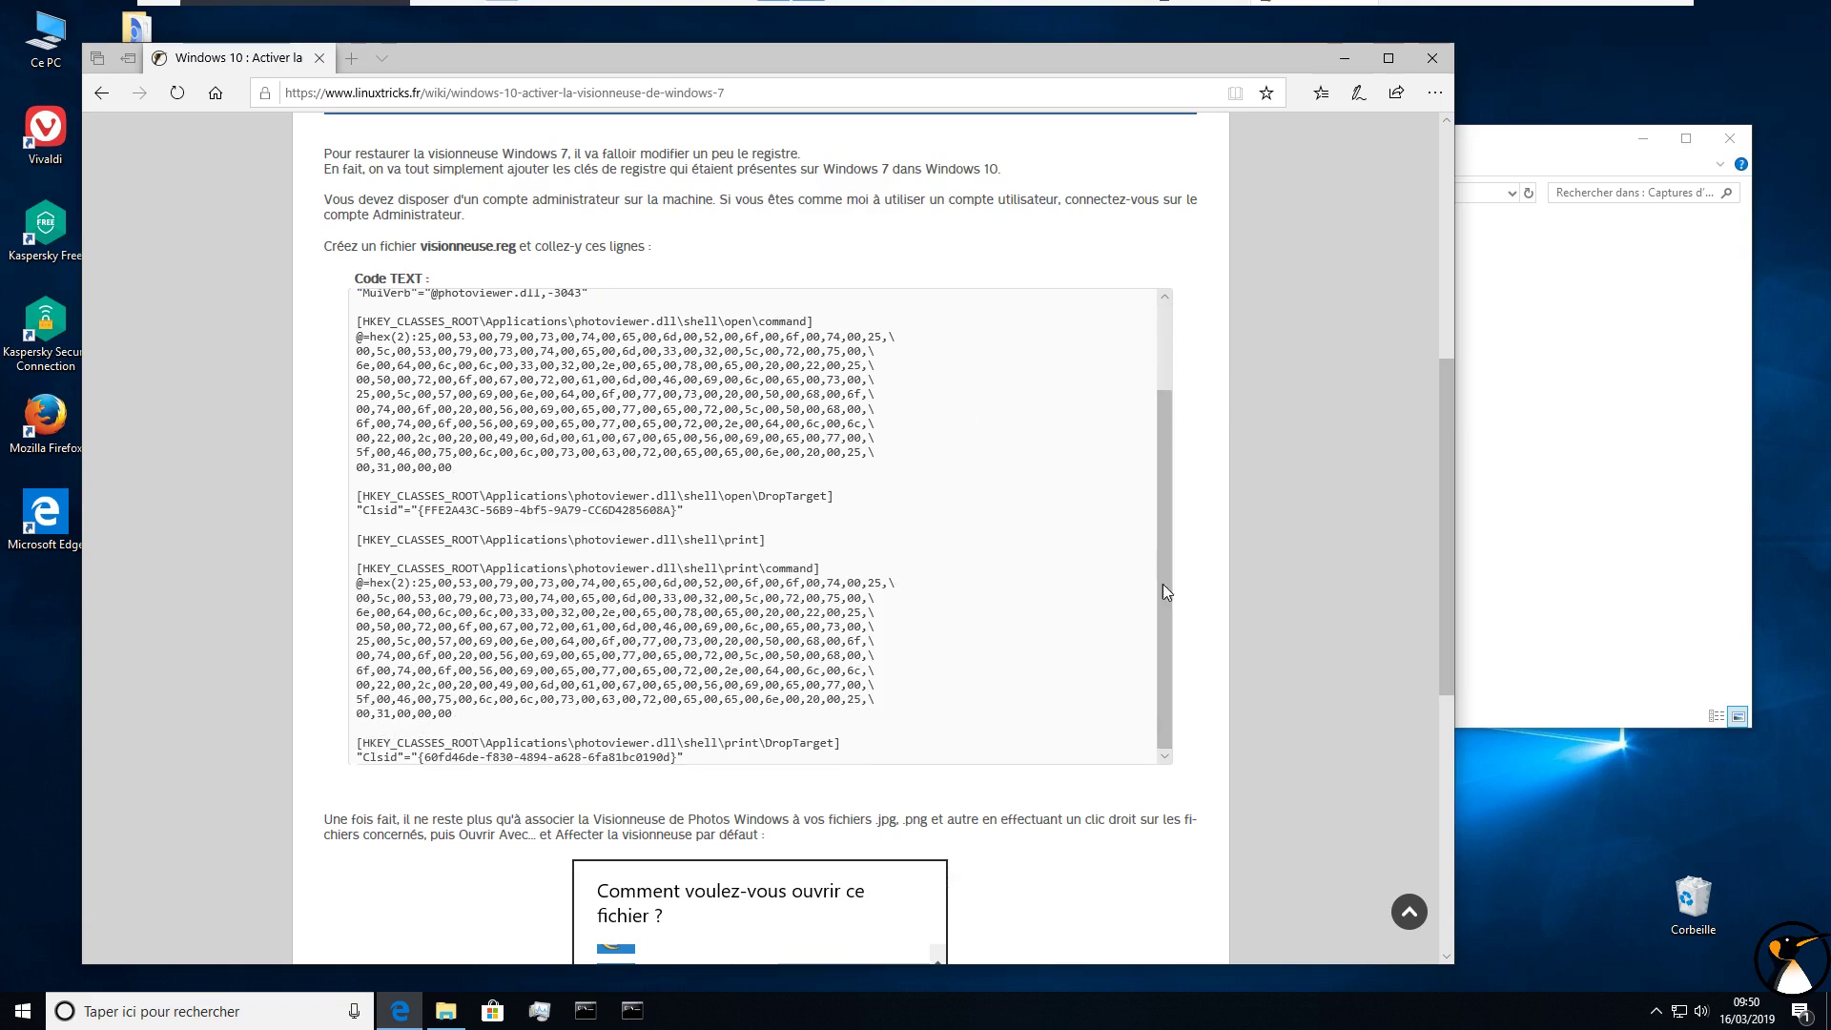
{"action": "left_click", "coordinate": [684, 758], "text": "shift"}
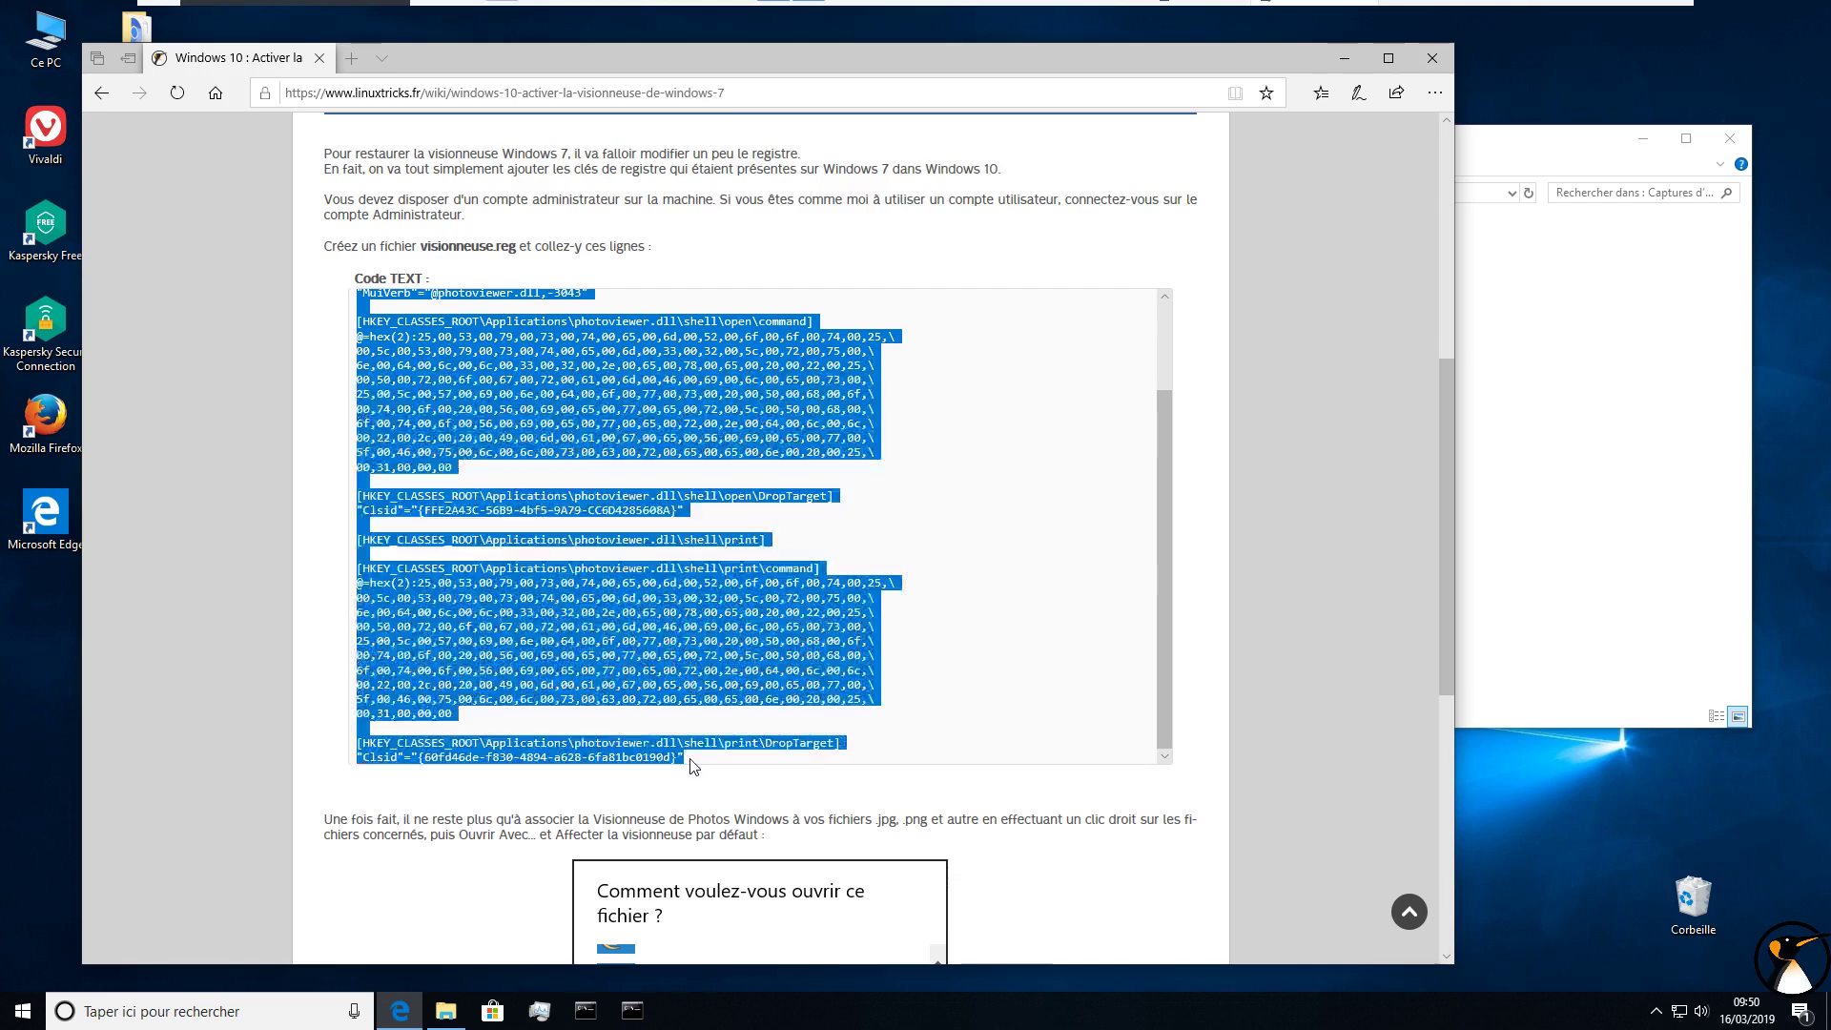
{"action": "right_click", "coordinate": [611, 584]}
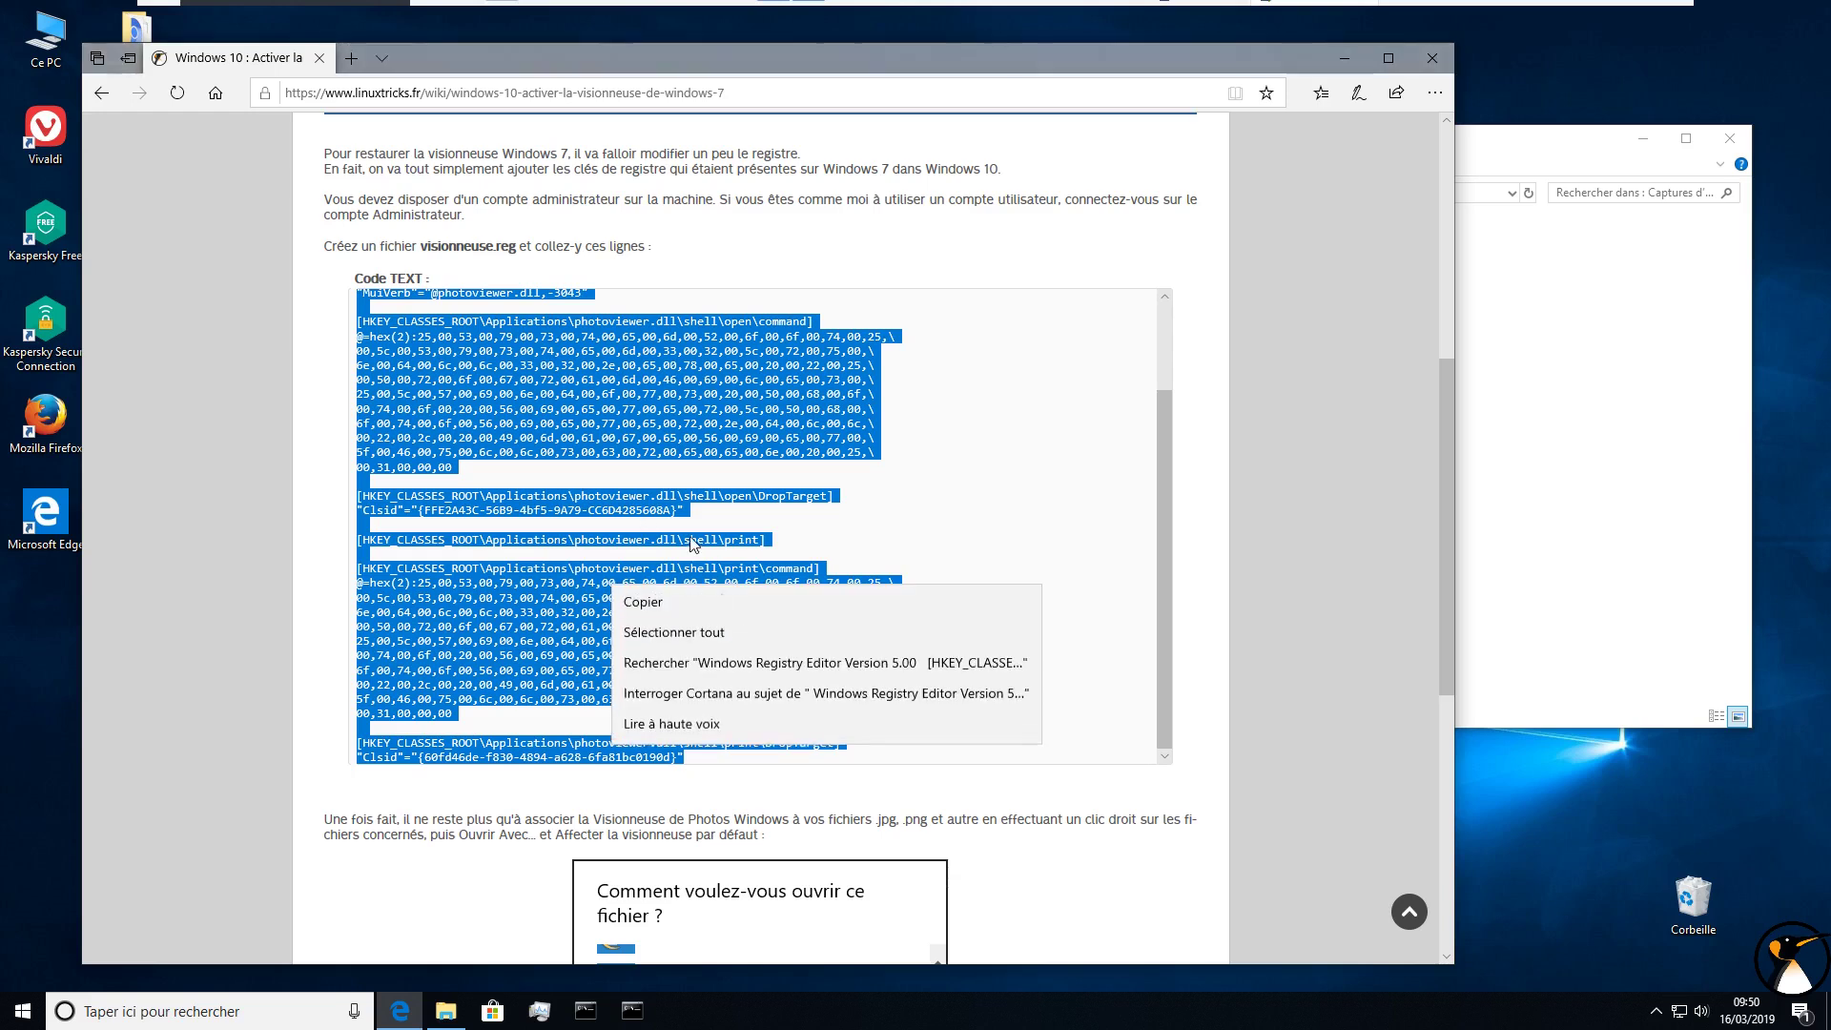
{"action": "left_click", "coordinate": [662, 599]}
Step: Create a new text document in the Captures d'écran folder and open it in Notepad
{"action": "left_click", "coordinate": [1490, 361]}
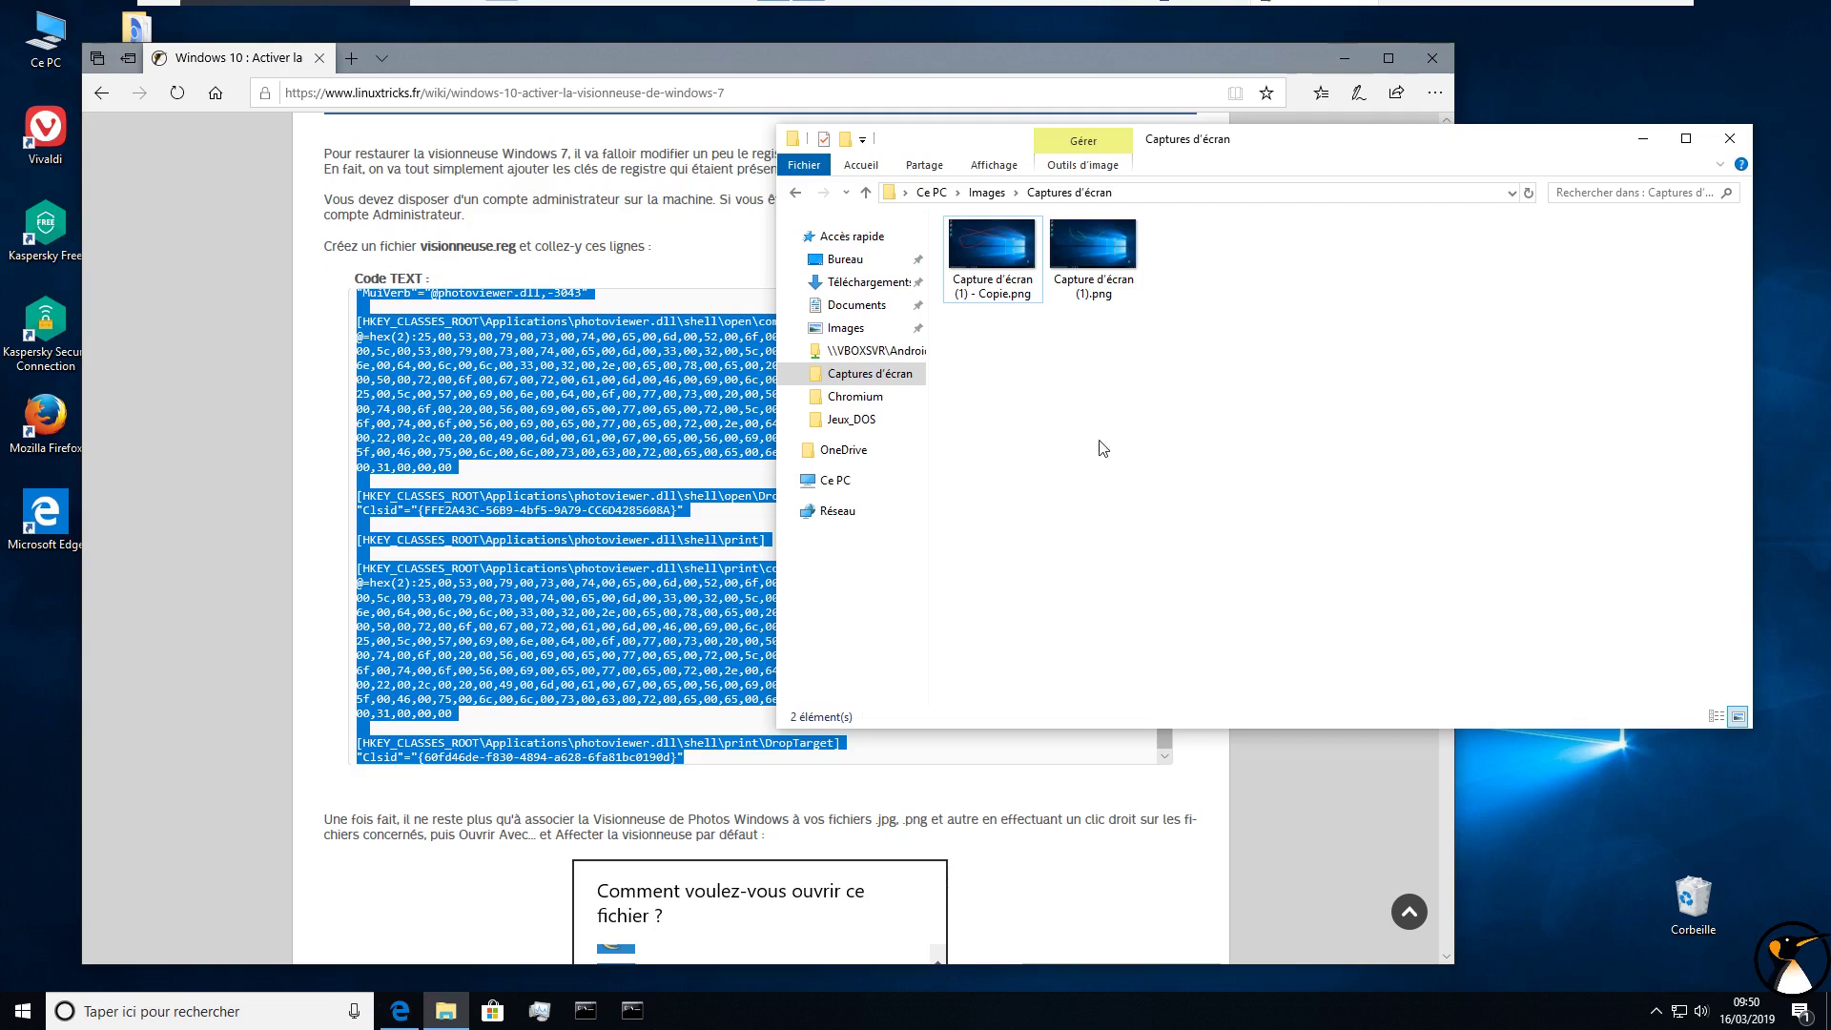
{"action": "right_click", "coordinate": [1191, 576]}
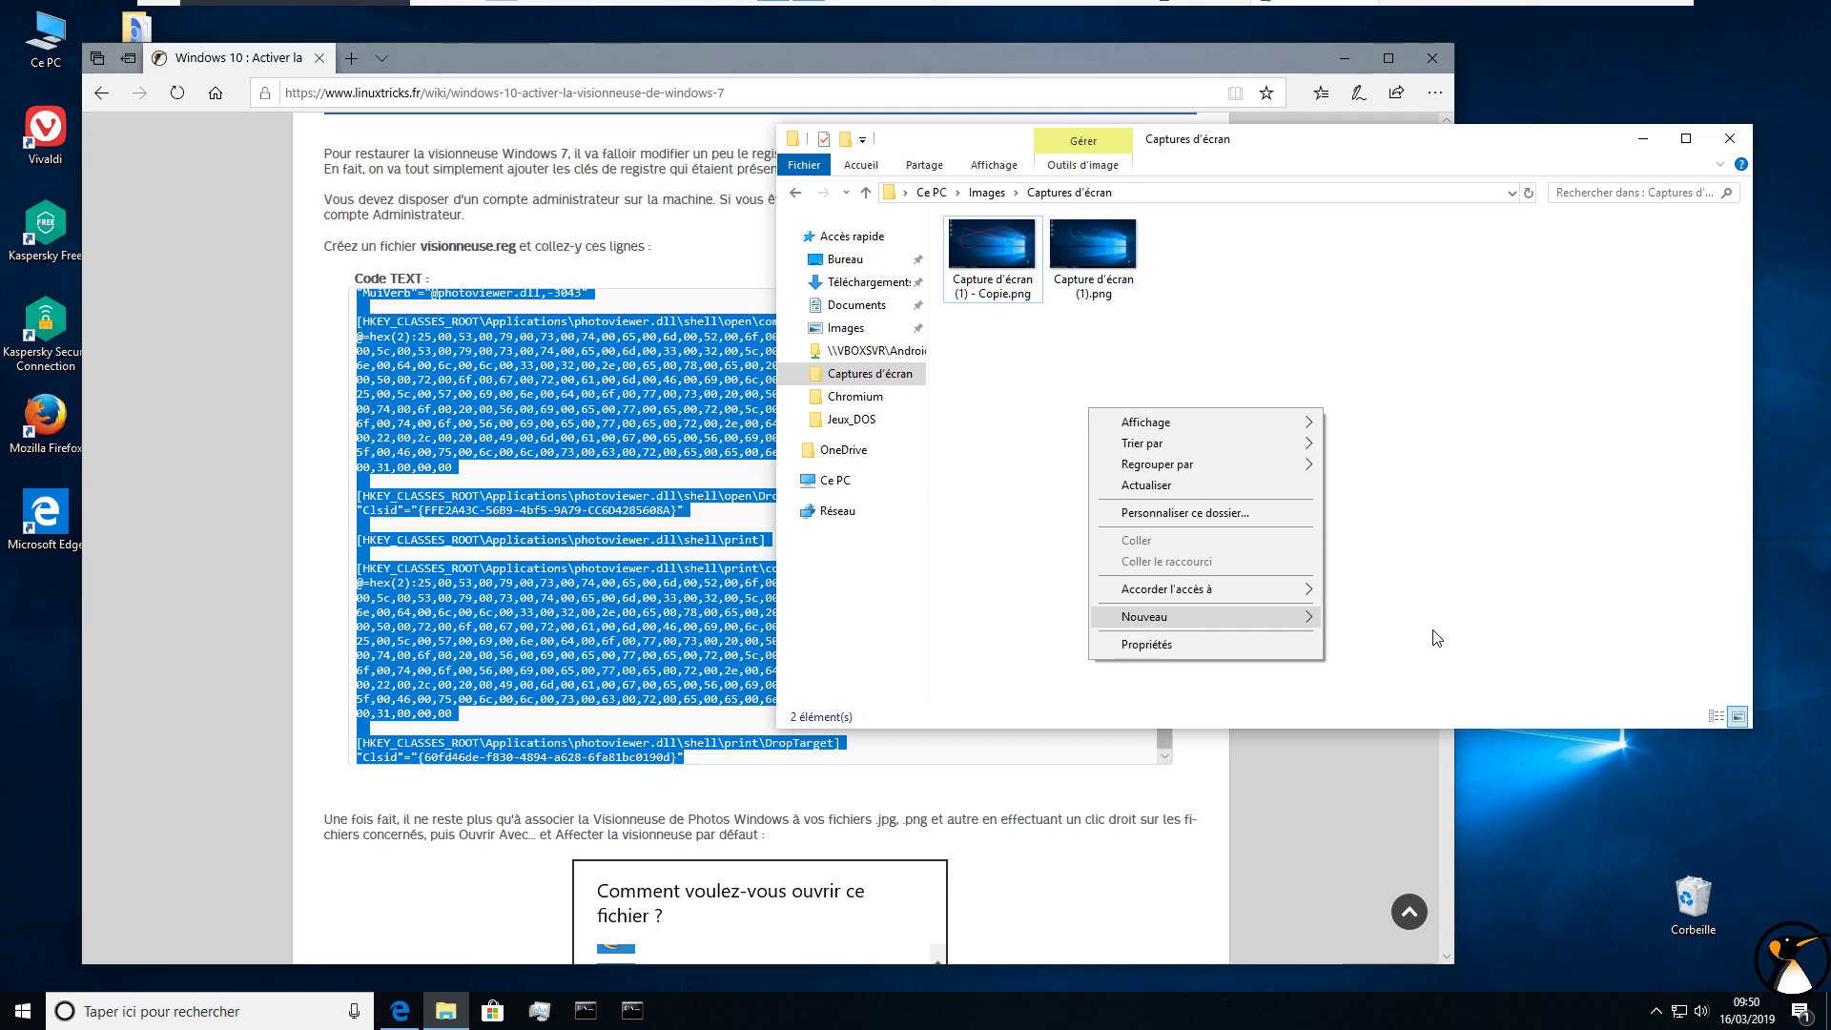
{"action": "mouse_move", "coordinate": [1433, 630]}
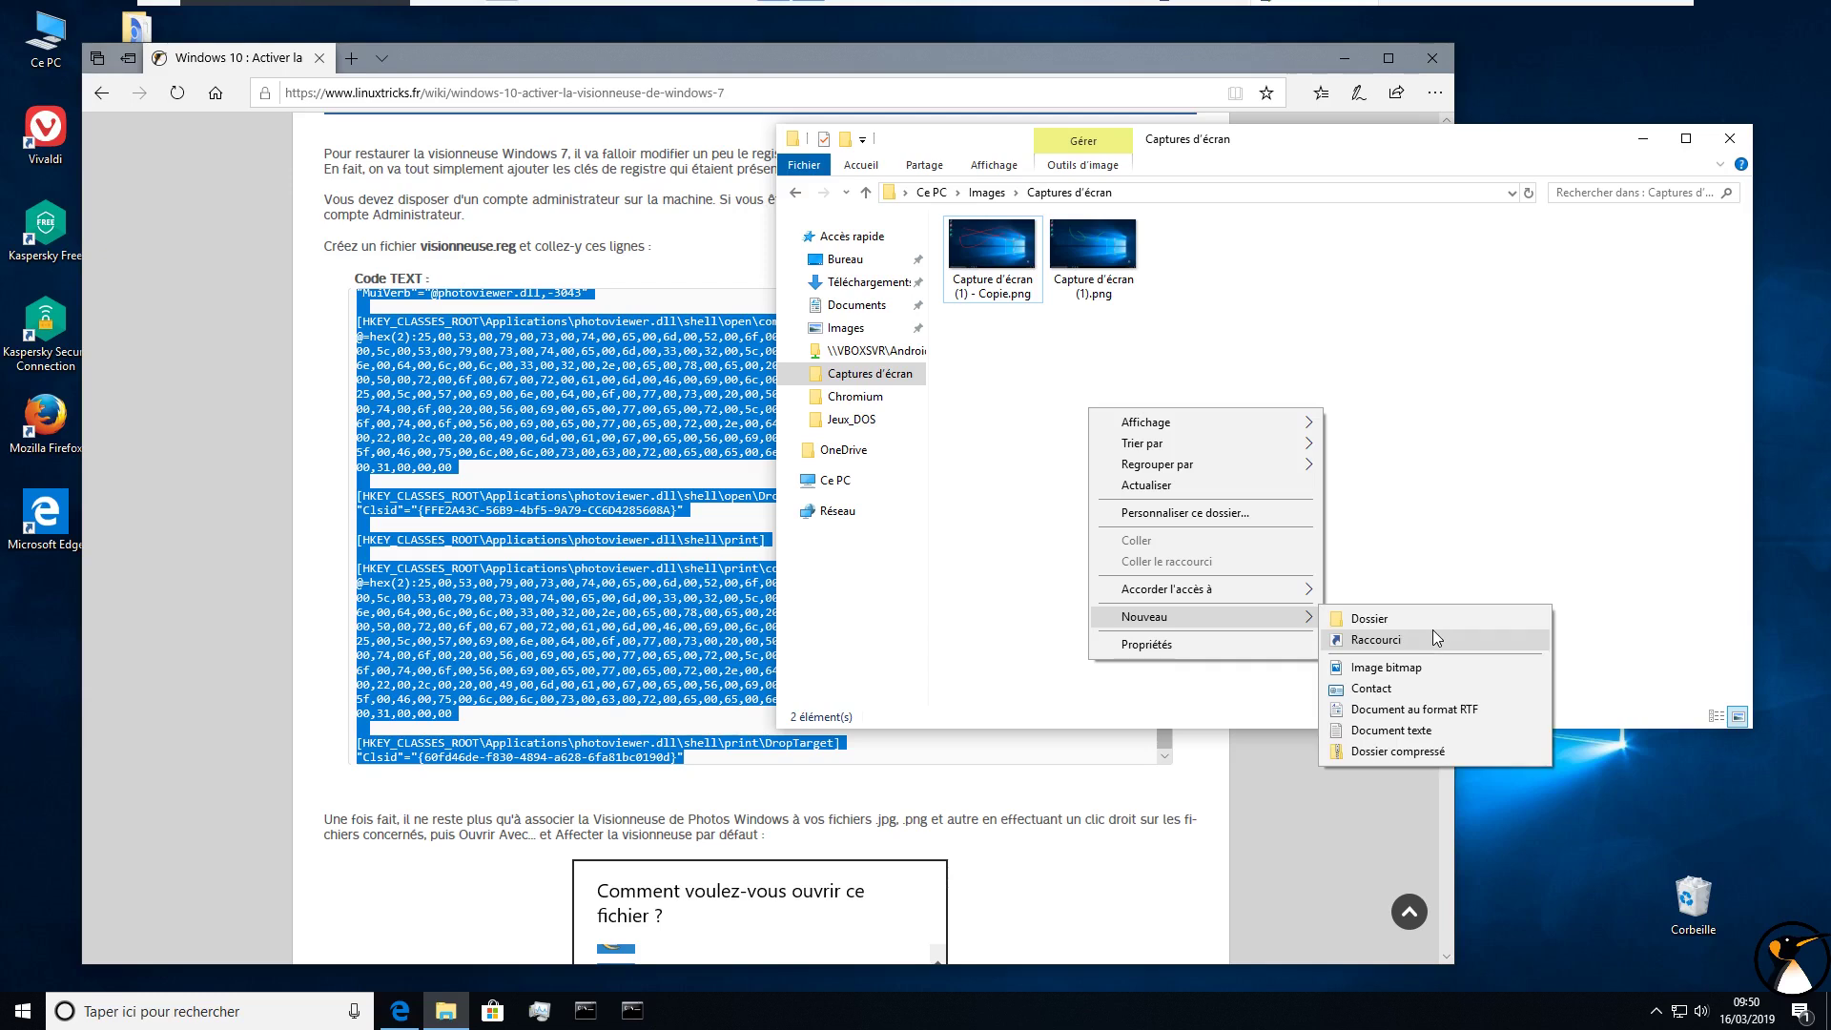
{"action": "left_click", "coordinate": [1428, 727]}
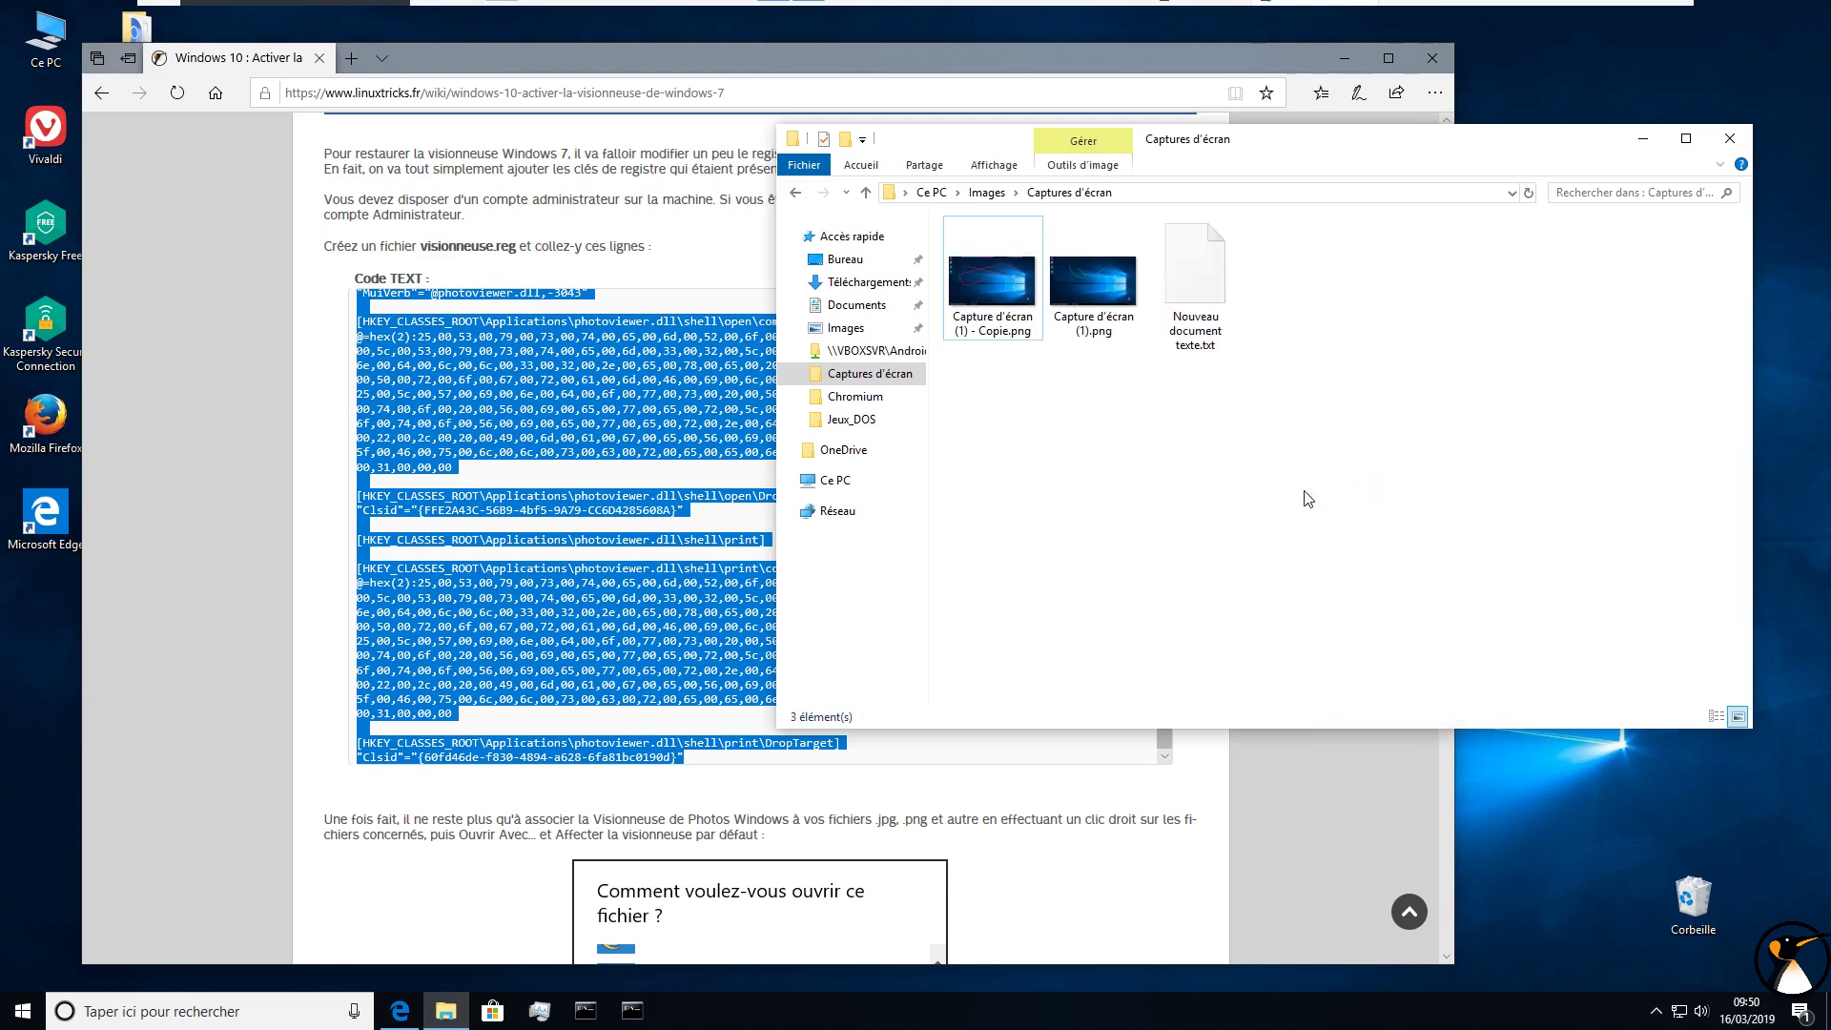
{"action": "left_click", "coordinate": [1210, 285]}
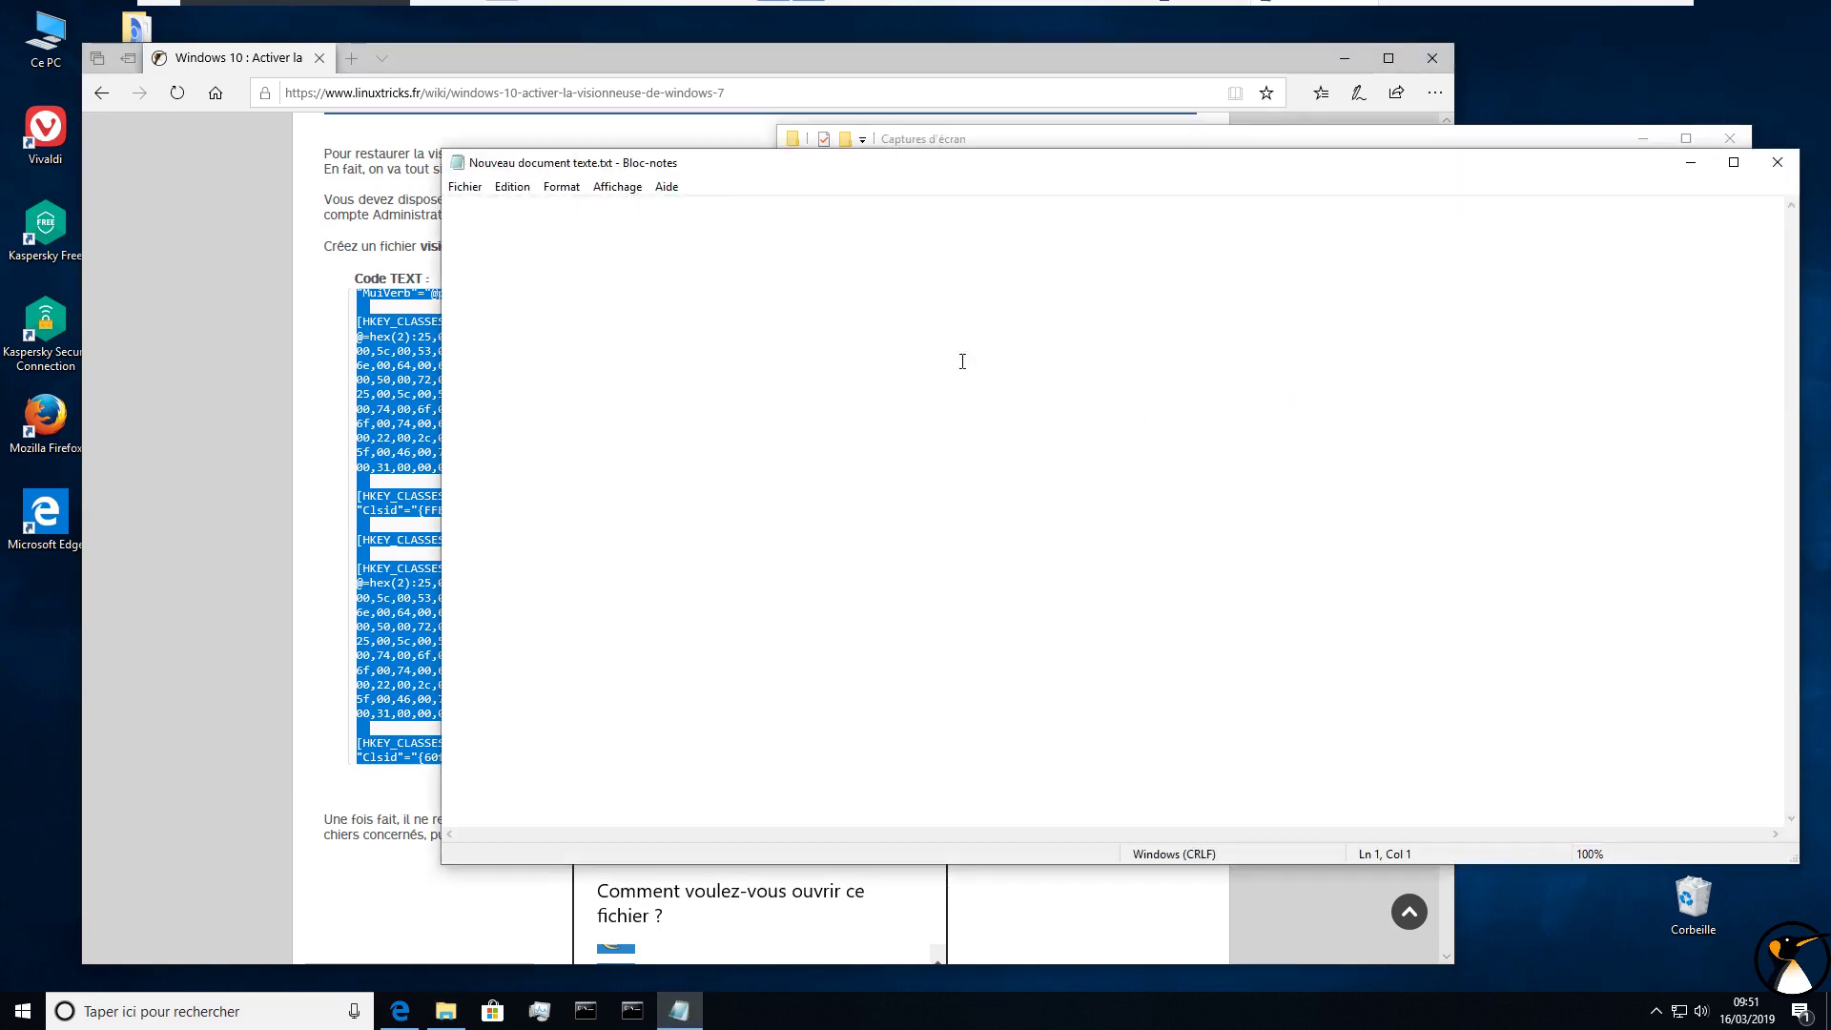
Step: Copy the selected registry code block from the article and paste it into the empty Nouveau document texte.txt
{"action": "left_click", "coordinate": [515, 189]}
{"action": "right_click", "coordinate": [393, 409]}
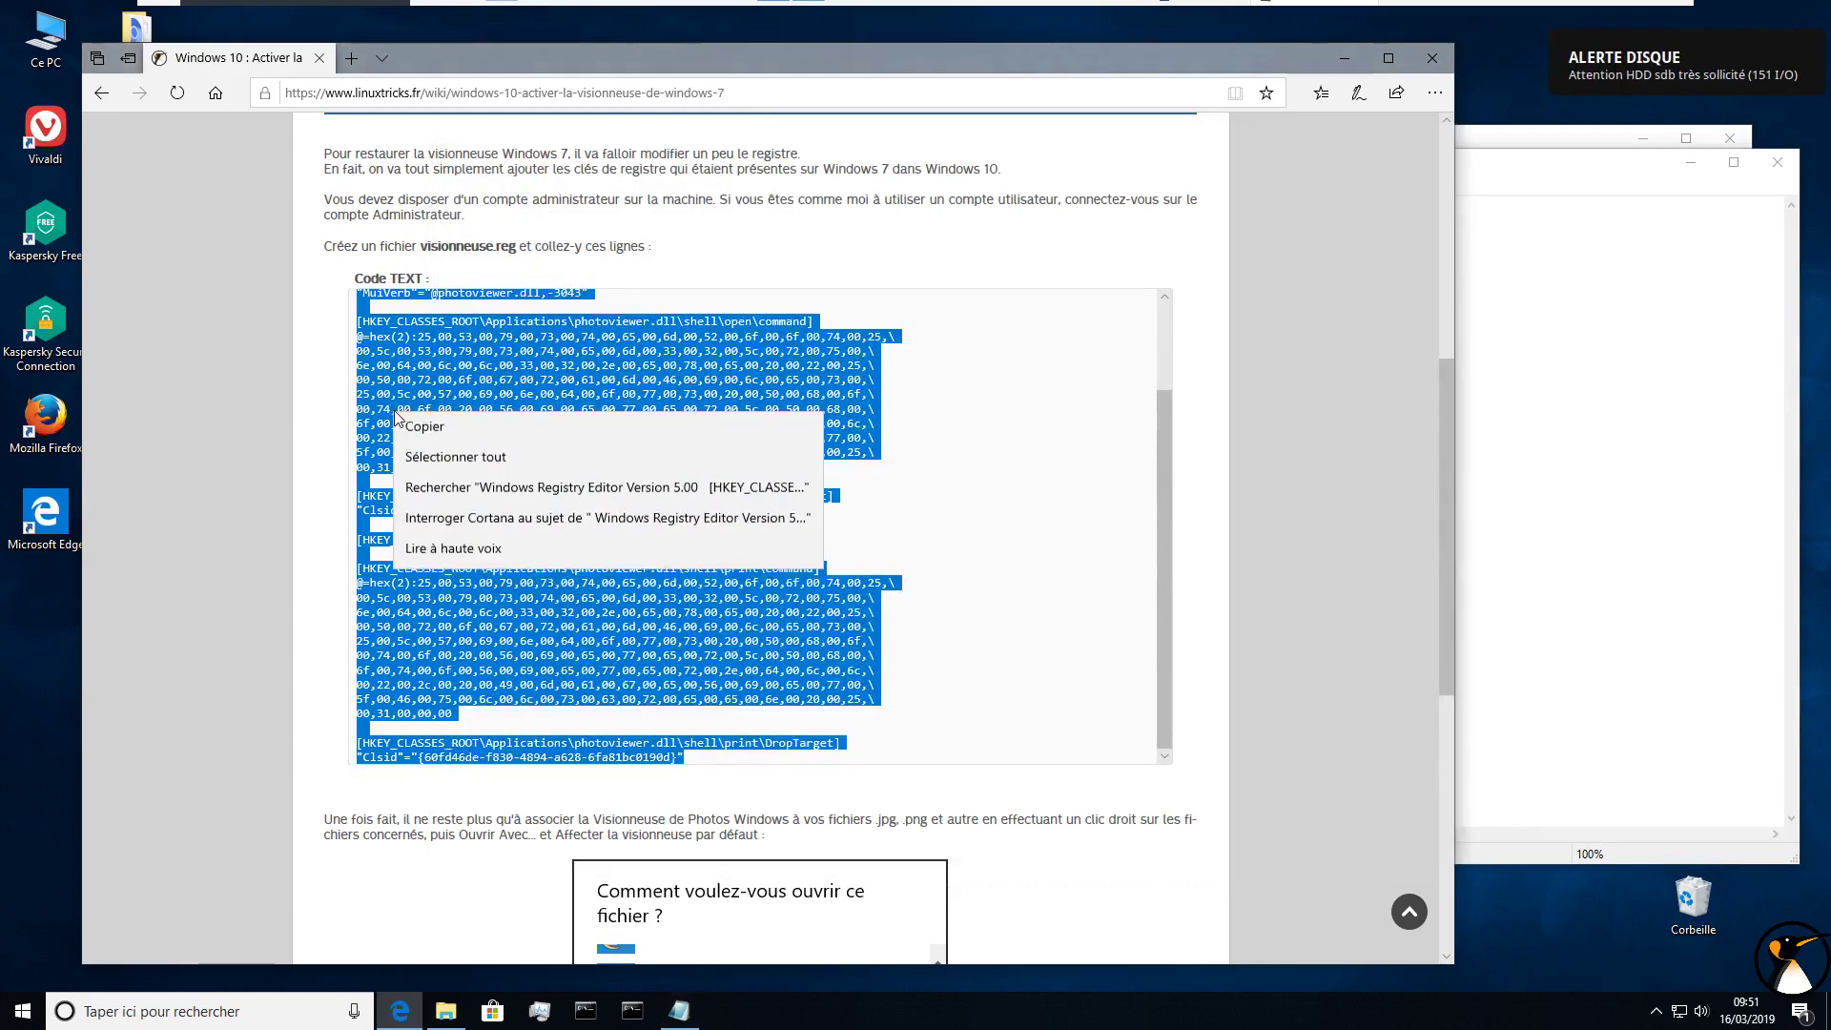
{"action": "left_click", "coordinate": [427, 427]}
{"action": "left_click", "coordinate": [1544, 340]}
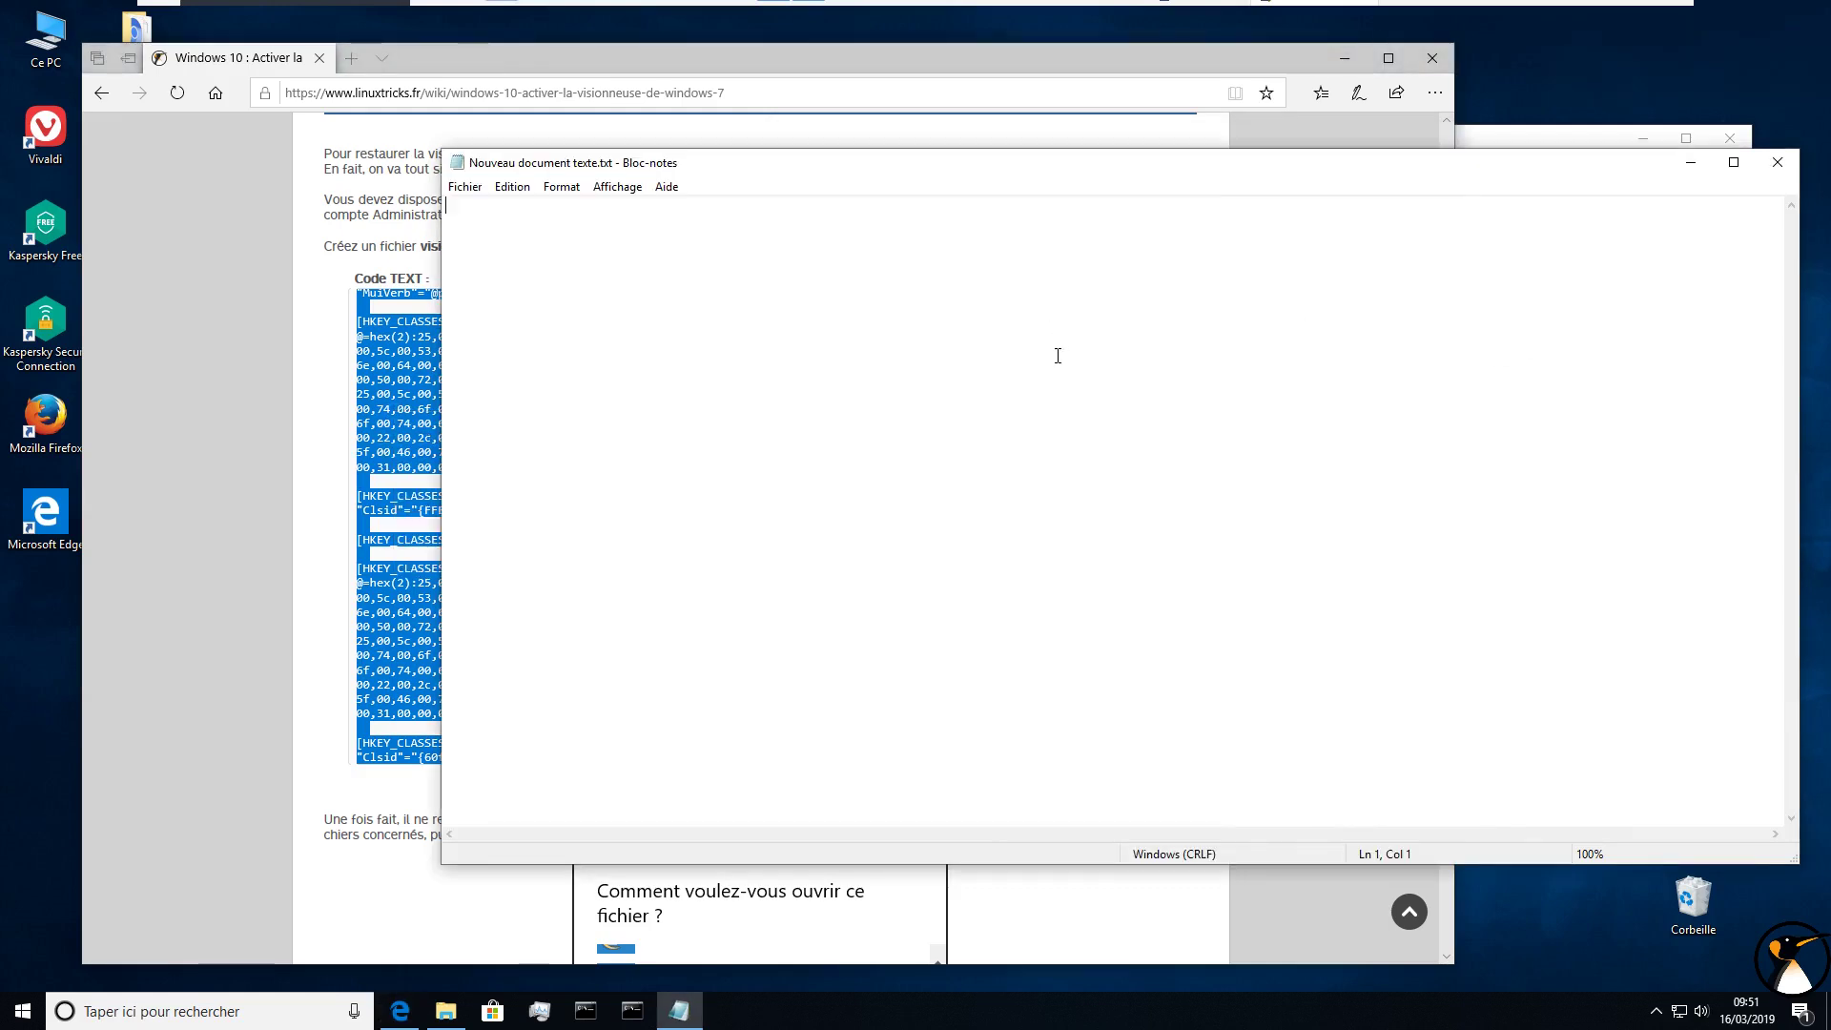
{"action": "right_click", "coordinate": [1052, 311]}
{"action": "left_click", "coordinate": [1078, 397]}
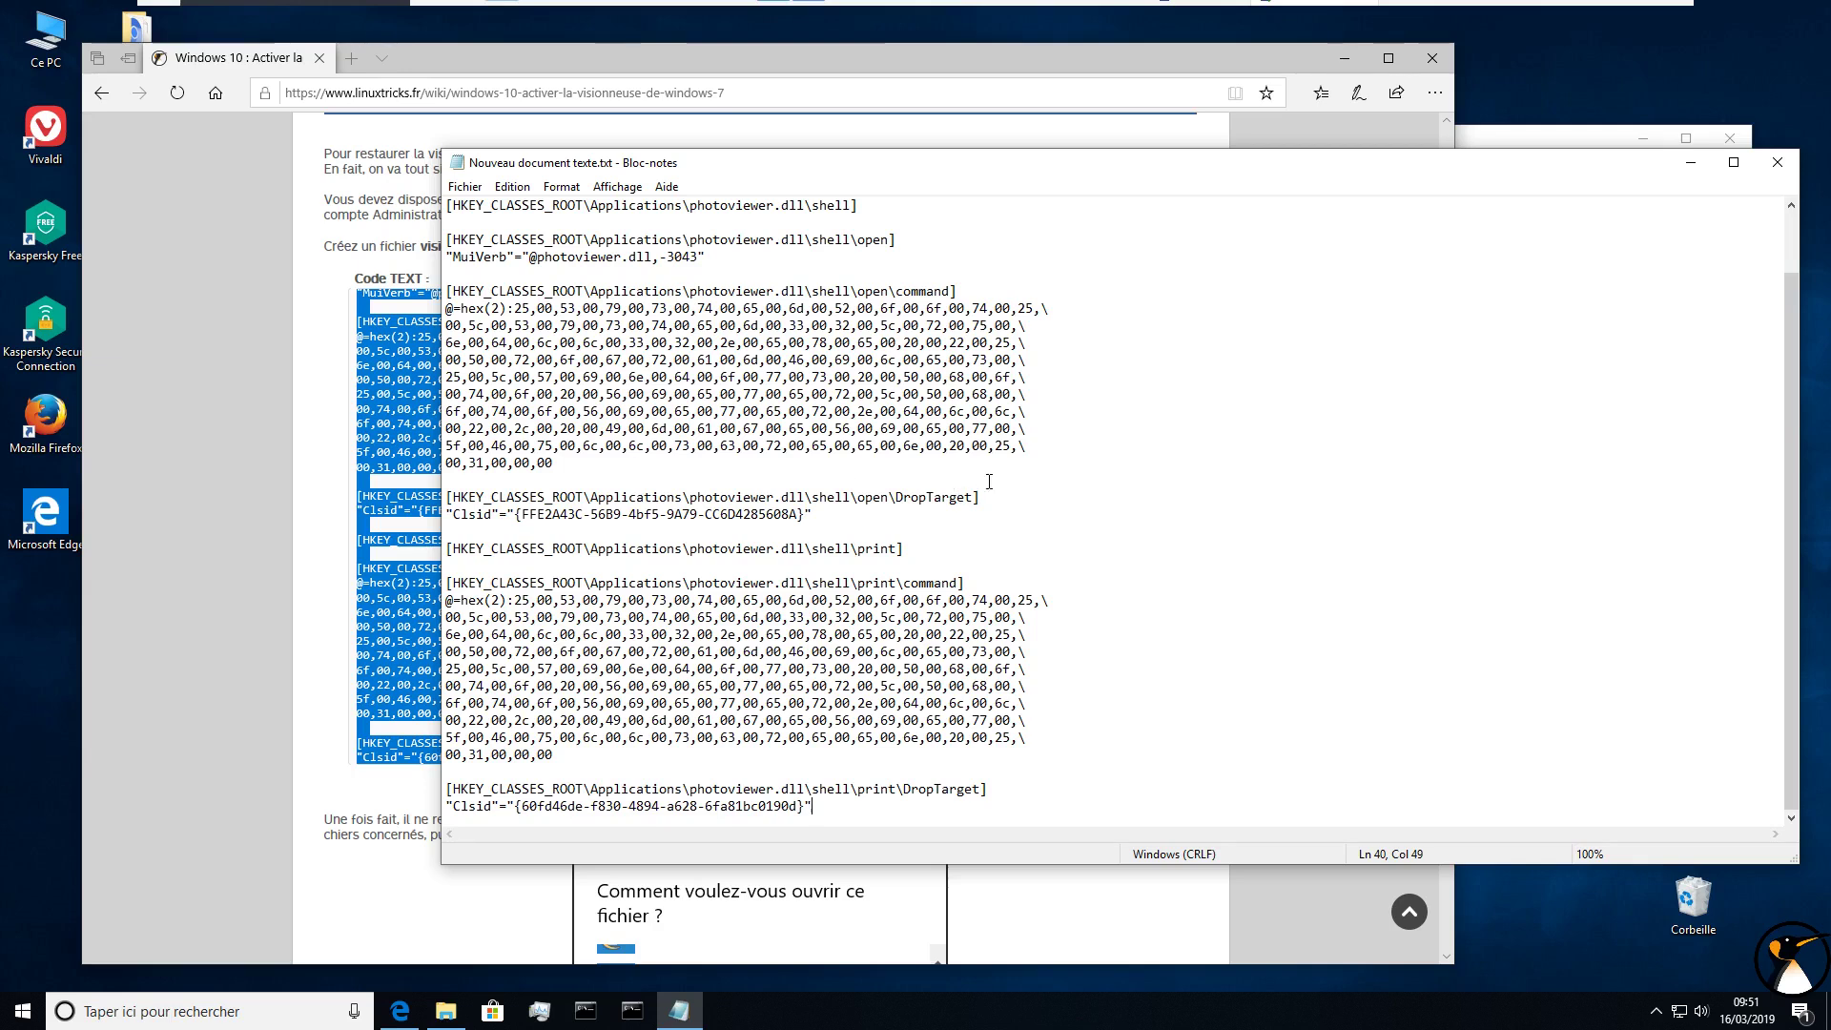
Step: Save the text document containing the registry code and close it
{"action": "left_click", "coordinate": [465, 187]}
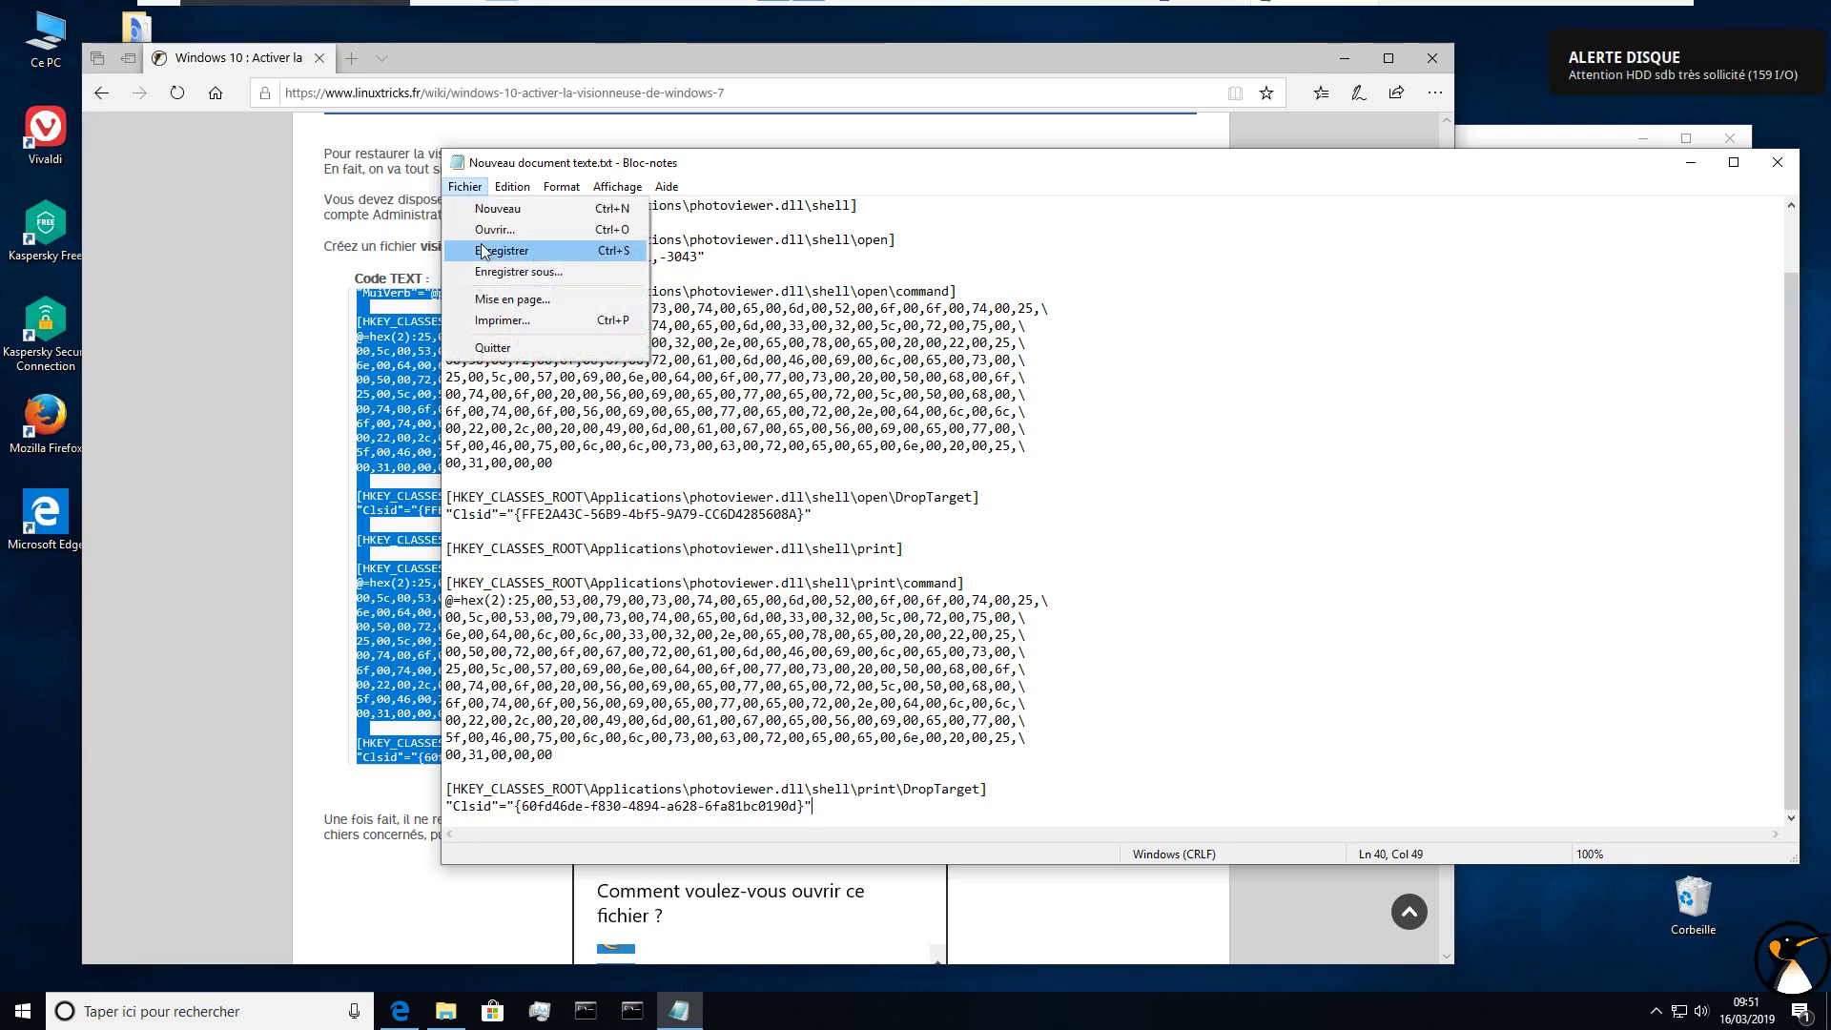
{"action": "left_click", "coordinate": [490, 252]}
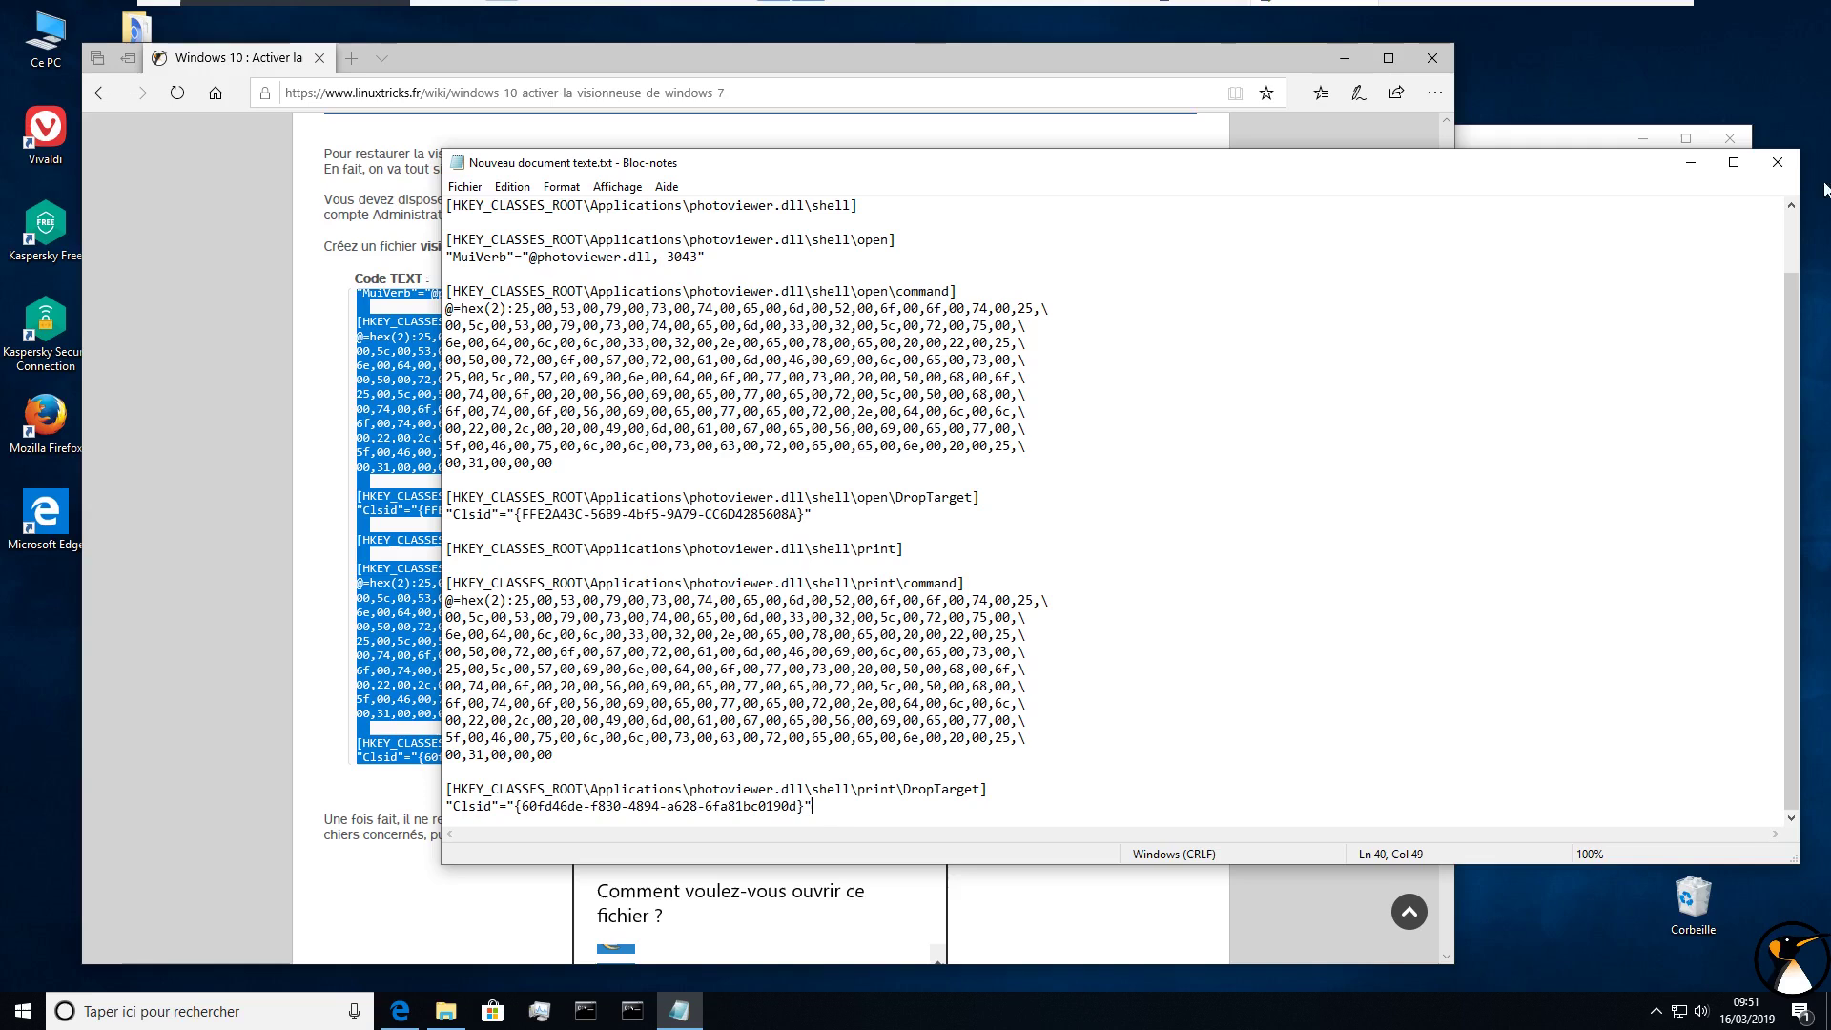
{"action": "left_click", "coordinate": [1779, 164]}
Step: Change the new text file's extension from txt to reg, accepting the extension change
{"action": "left_click", "coordinate": [1180, 356]}
{"action": "left_click", "coordinate": [1217, 351]}
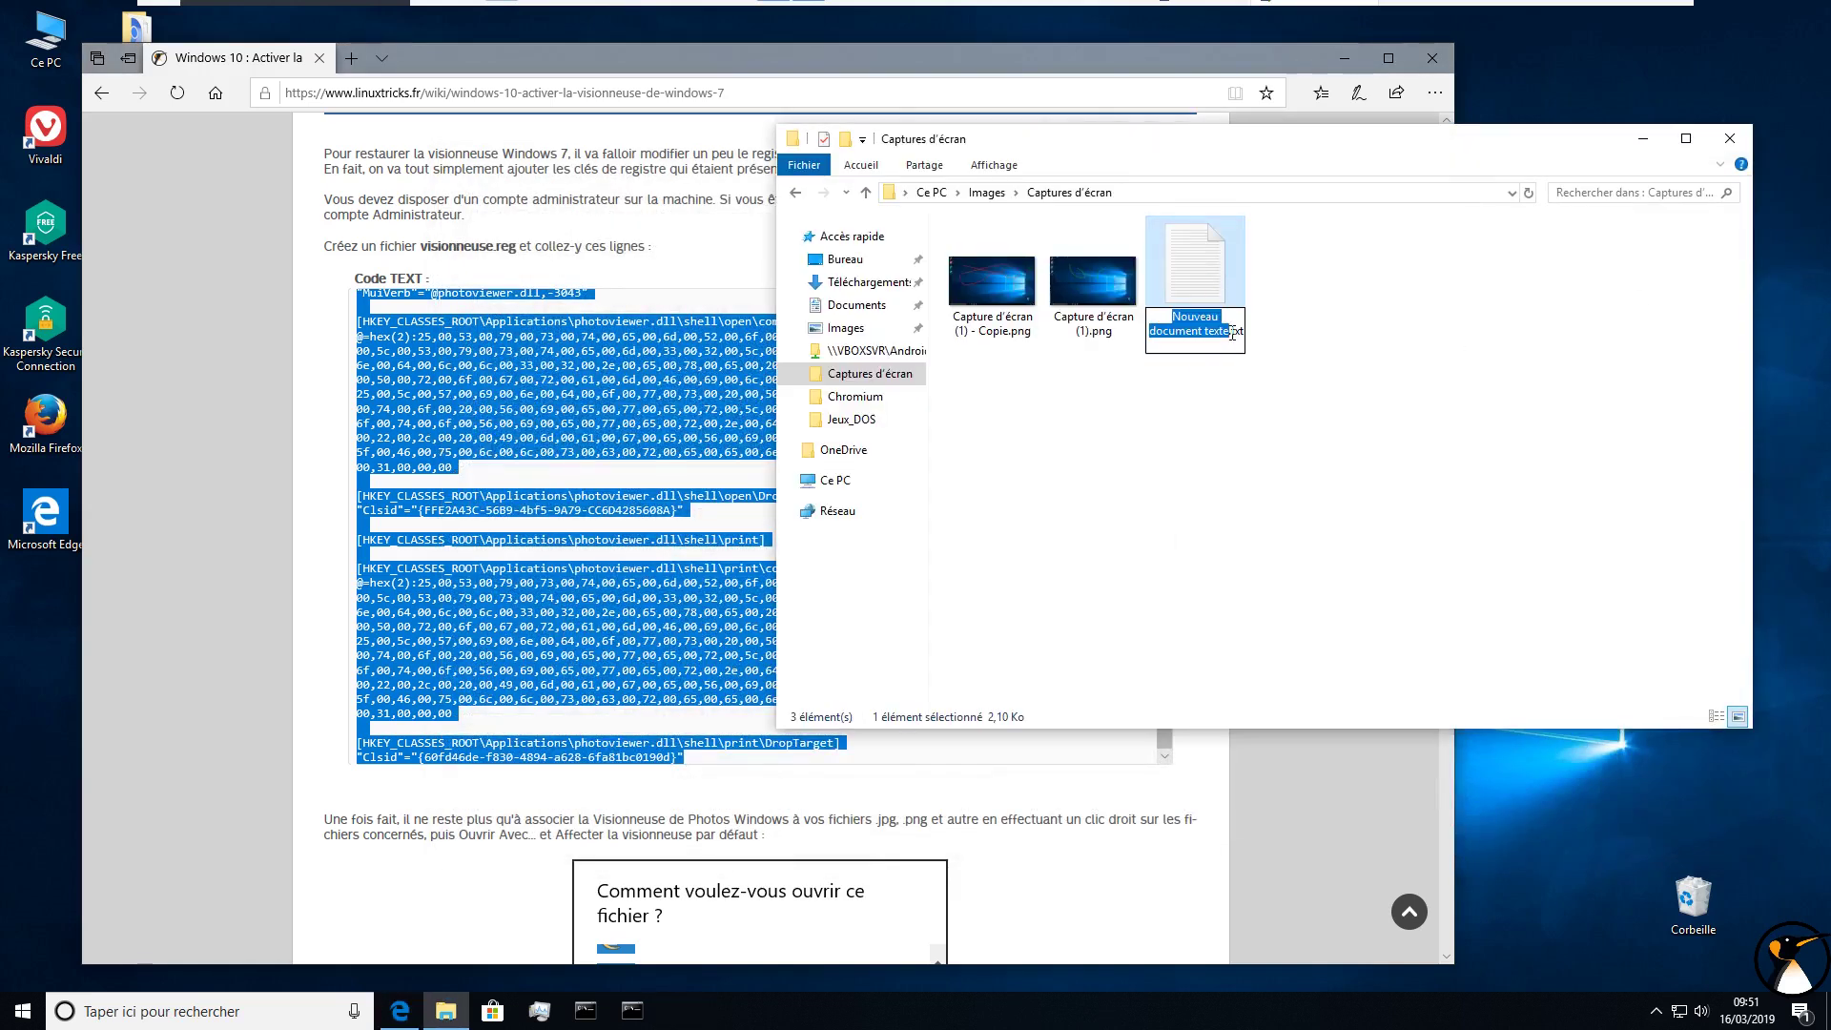
{"action": "key", "text": "End"}
{"action": "key", "text": "BackSpace"}
{"action": "key", "text": "BackSpace"}
{"action": "key", "text": "BackSpace"}
{"action": "type", "text": "reg"}
{"action": "key", "text": "Return"}
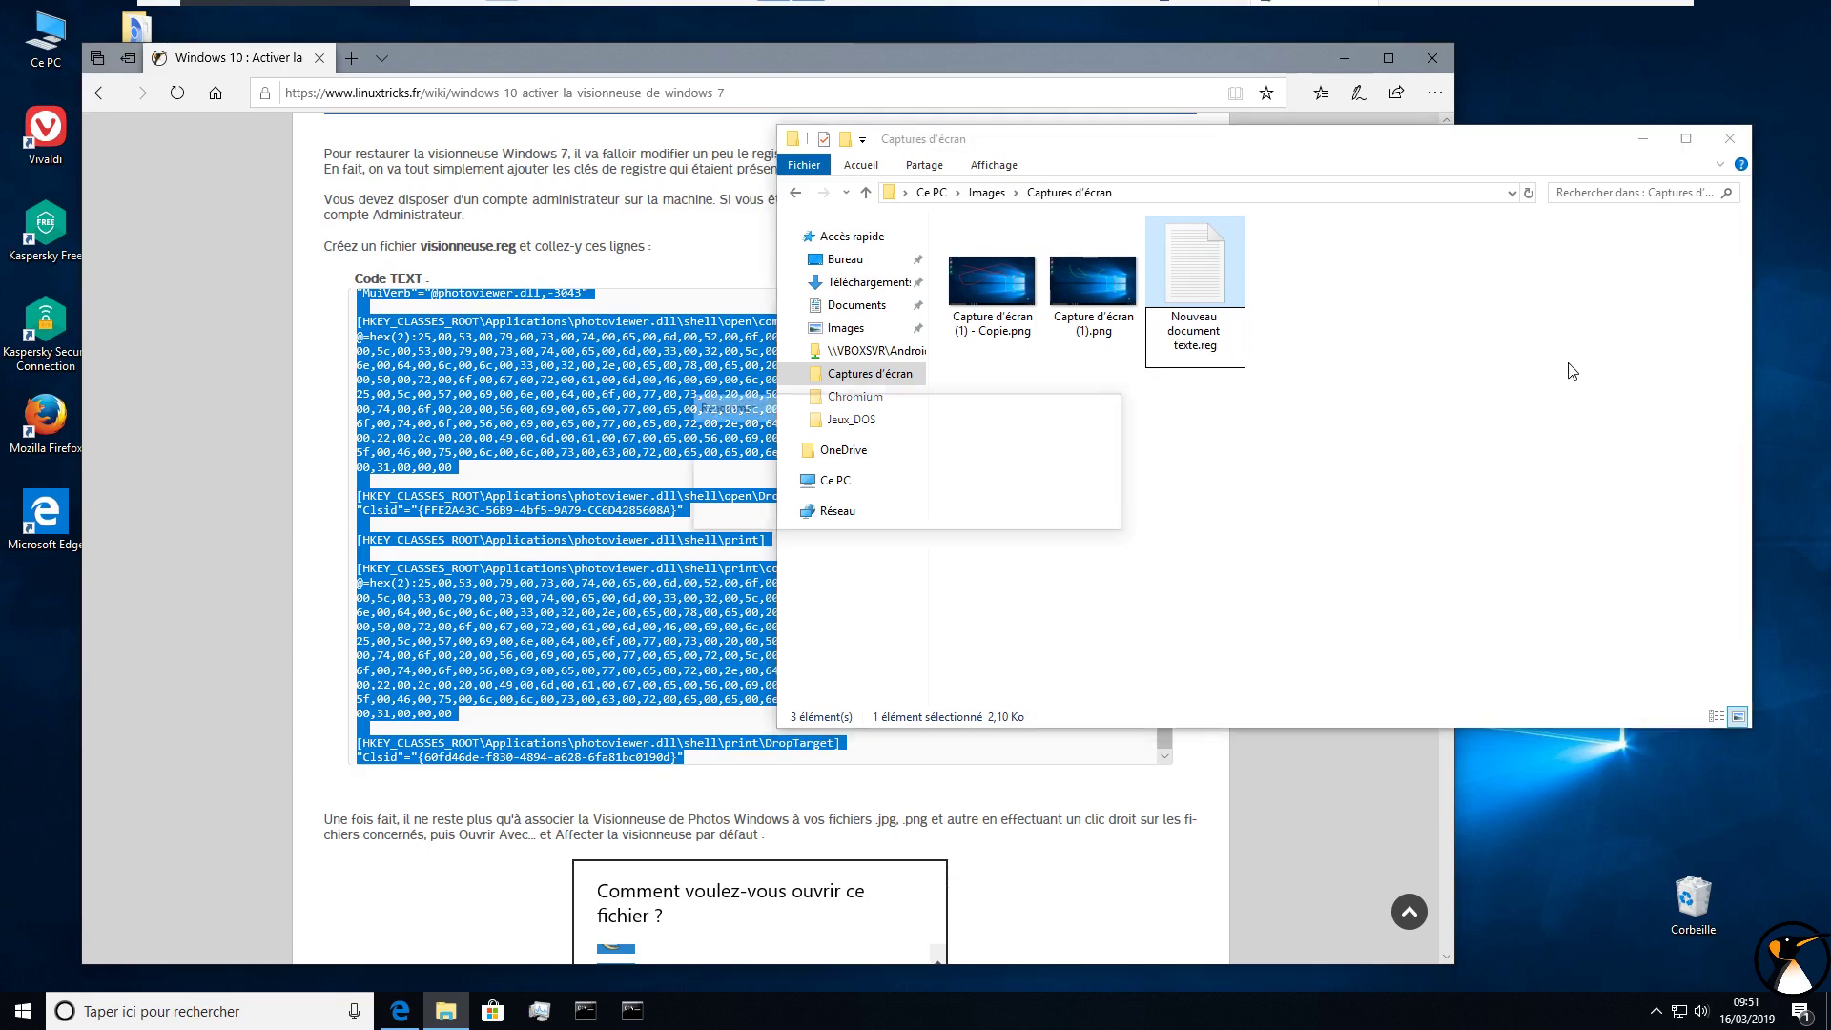
{"action": "left_click", "coordinate": [1014, 513]}
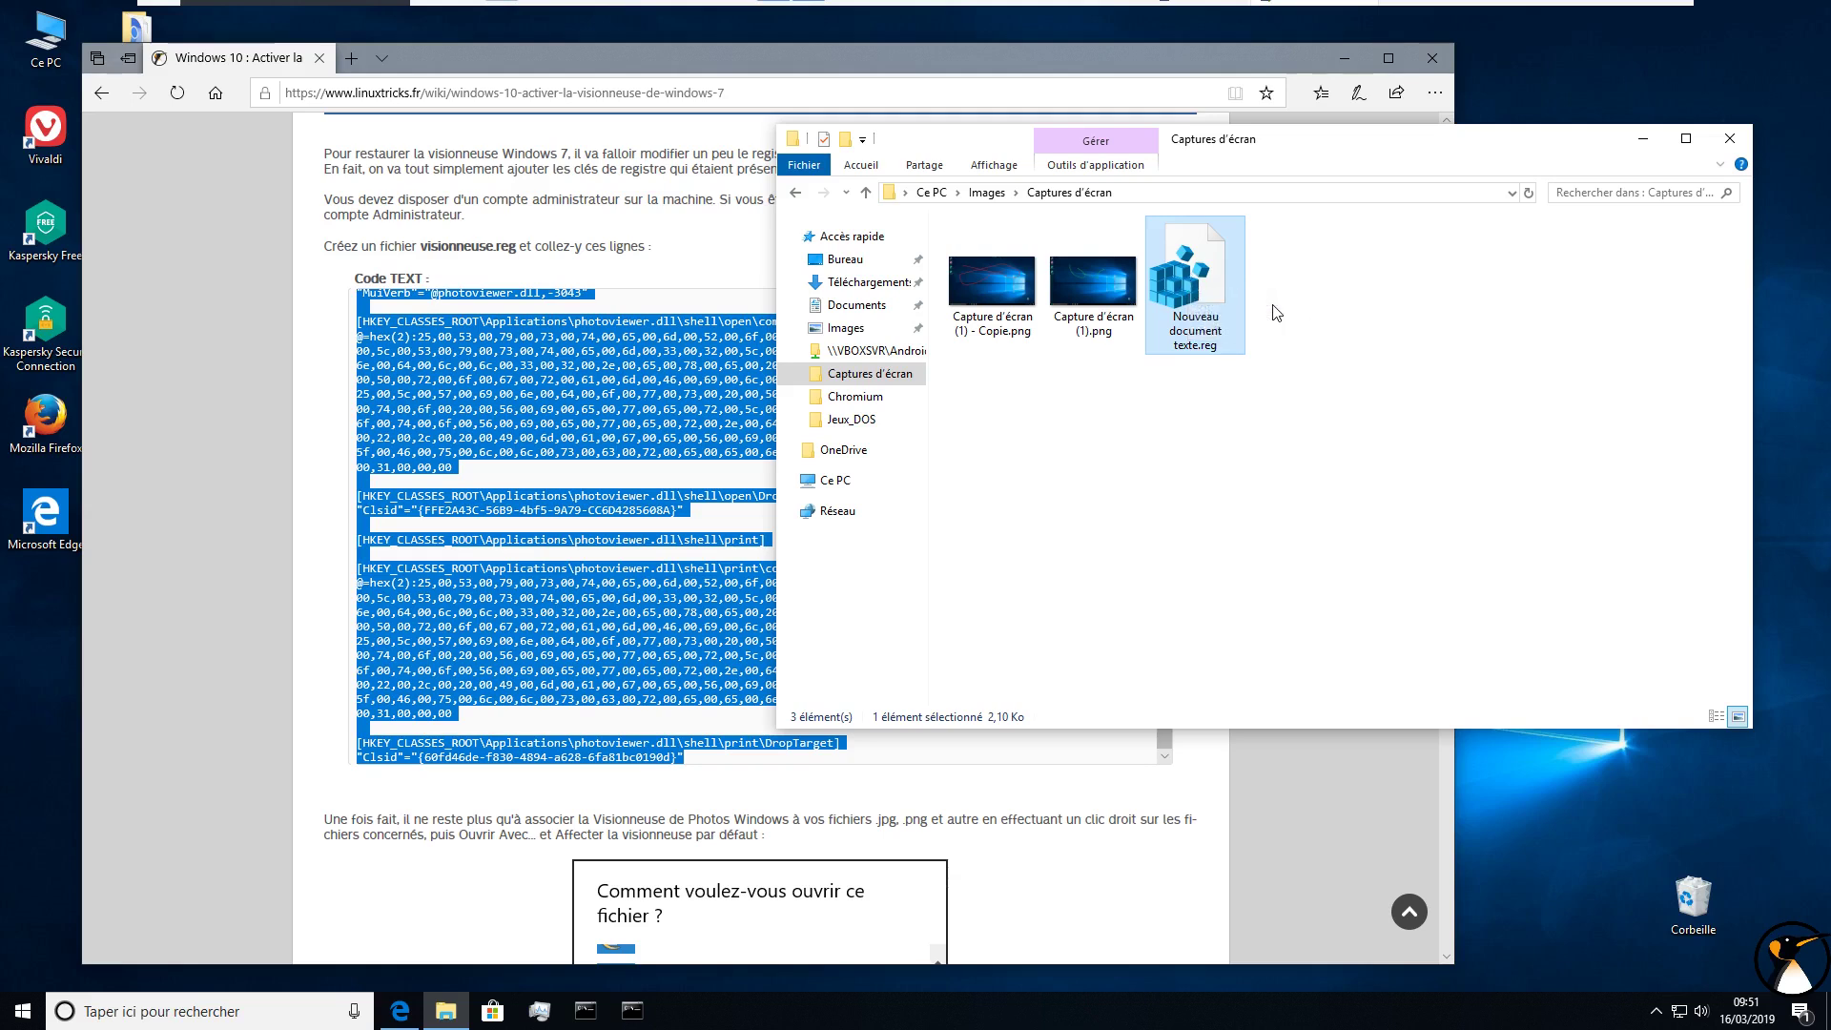
Step: Add the contents of Nouveau document texte.reg to the registry, authorizing the Registry Editor and accepting its confirmations
{"action": "right_click", "coordinate": [1201, 291]}
{"action": "left_click", "coordinate": [1222, 299]}
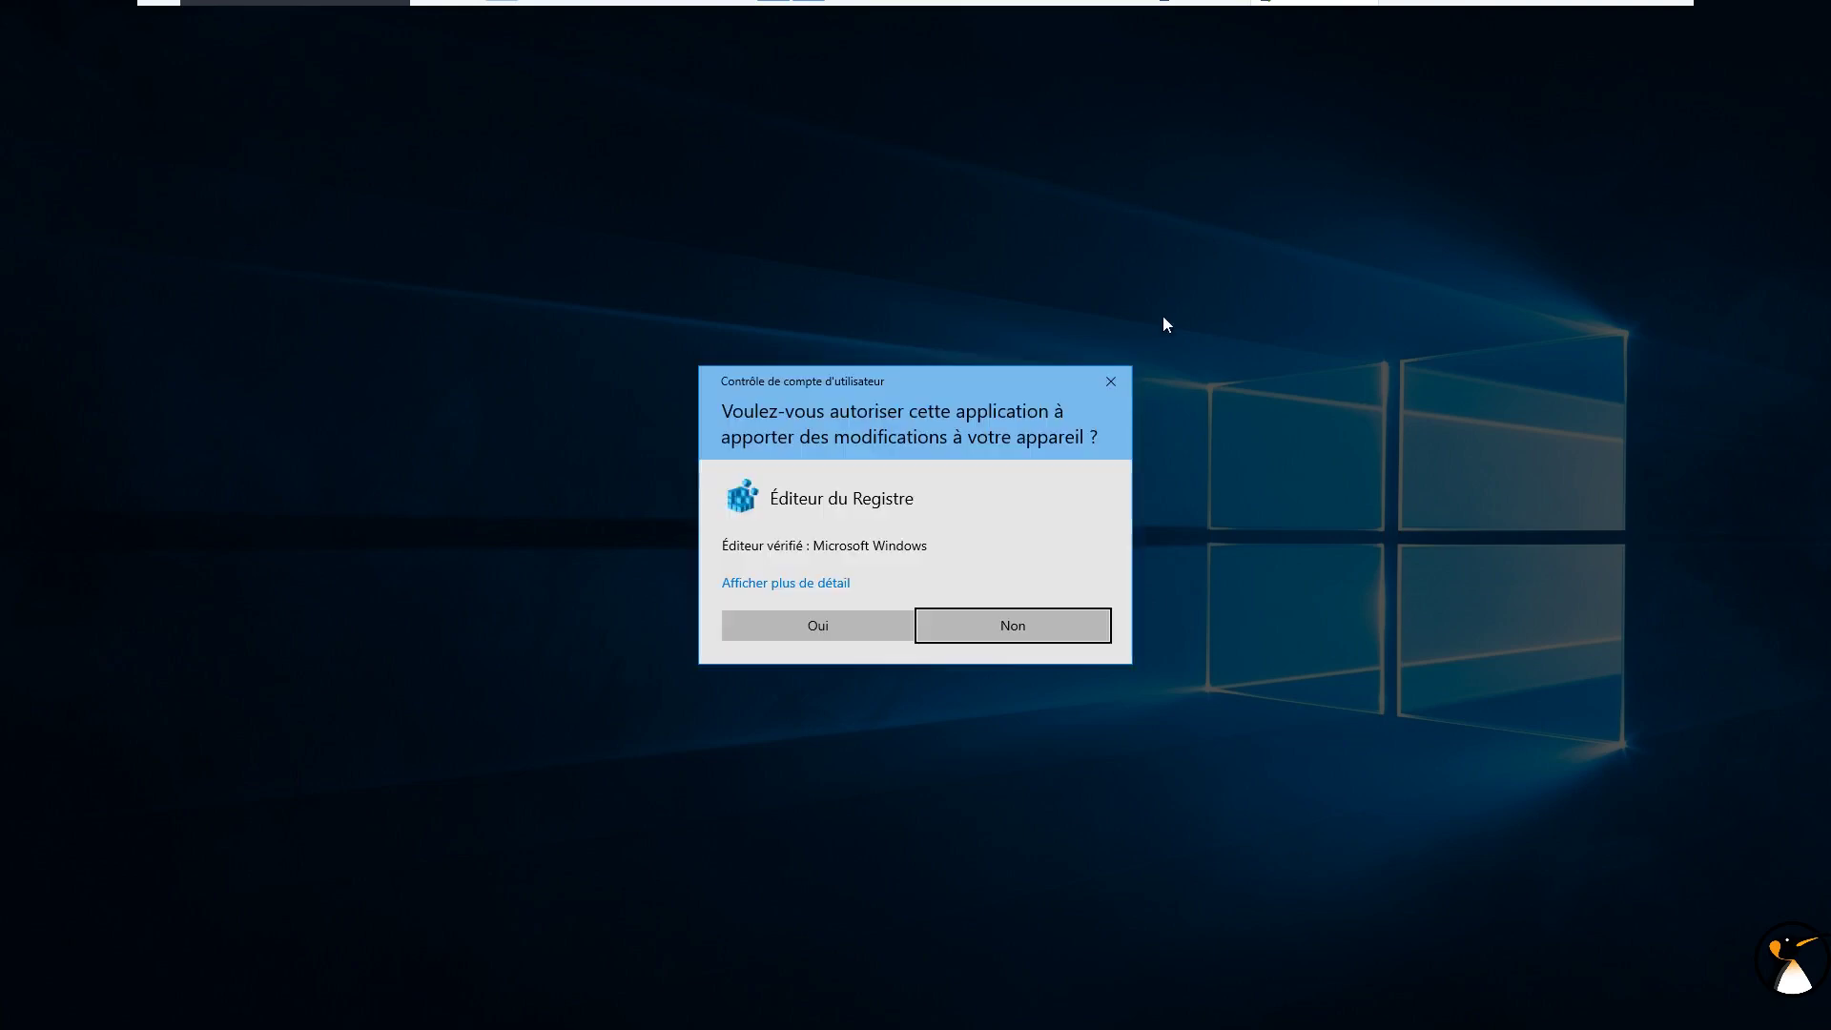
{"action": "left_click", "coordinate": [822, 627]}
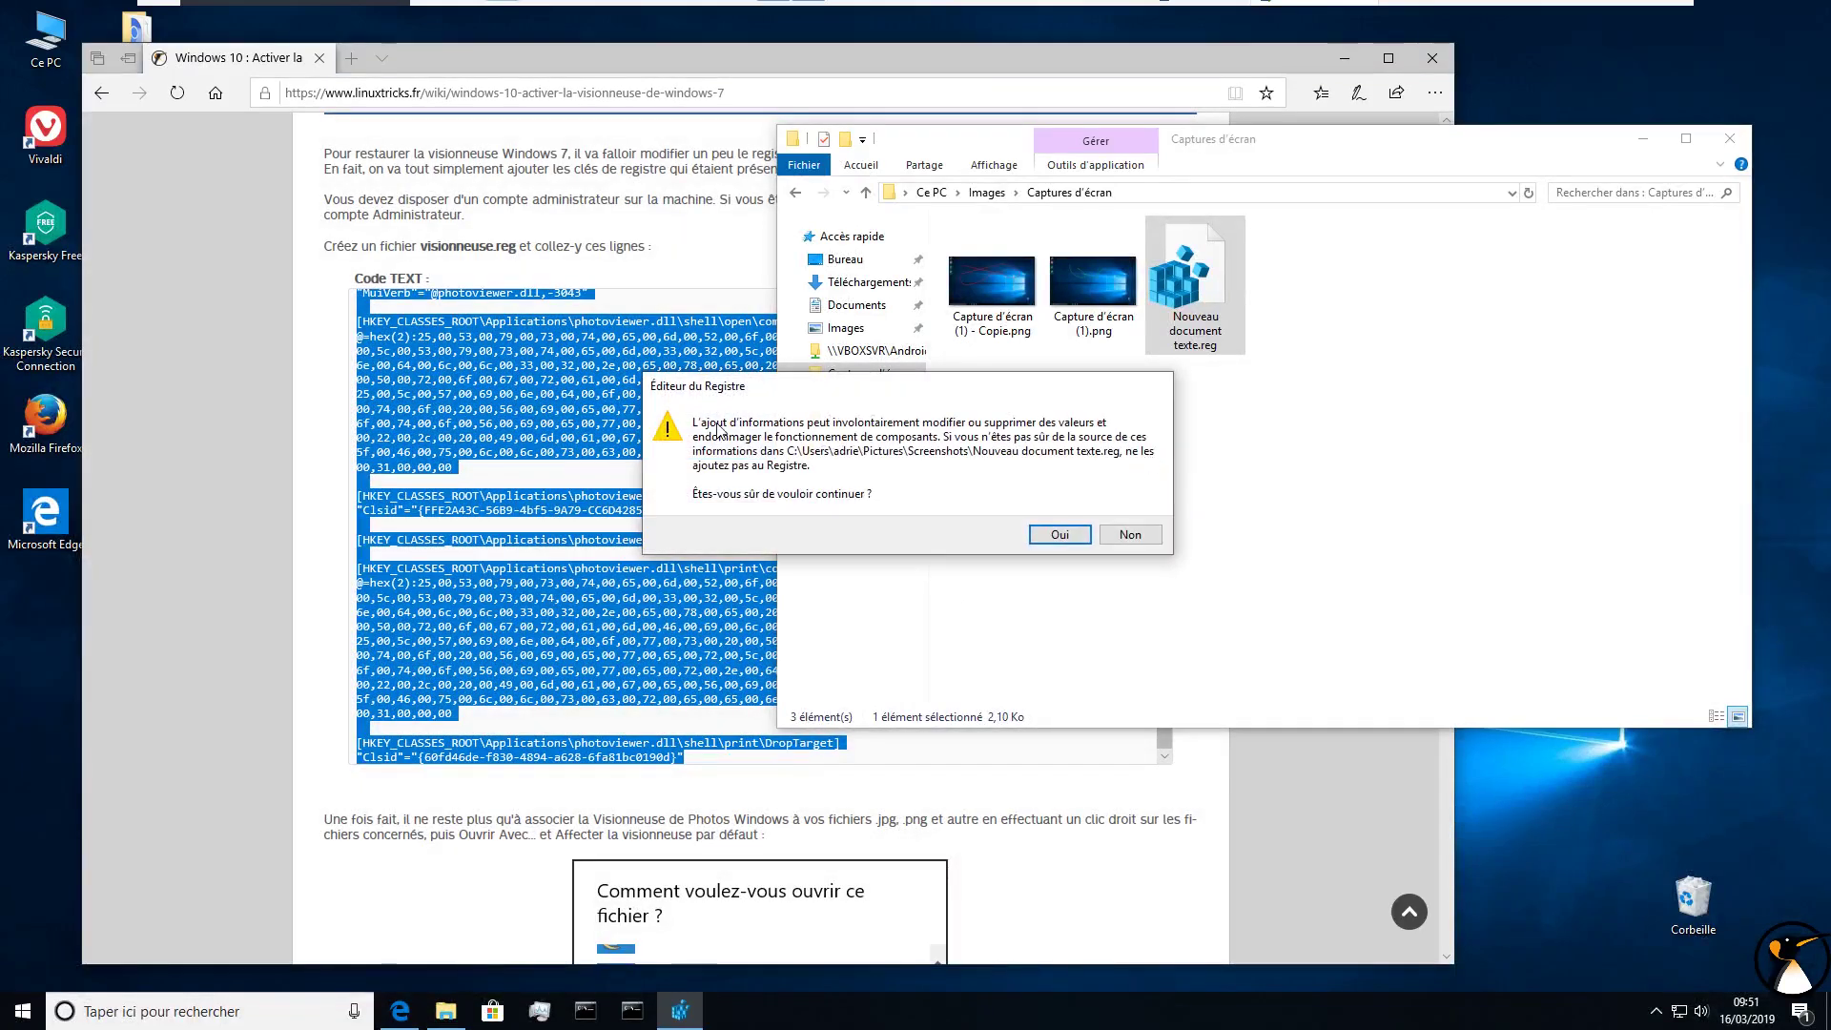
{"action": "left_click", "coordinate": [1051, 536]}
{"action": "left_click", "coordinate": [1132, 510]}
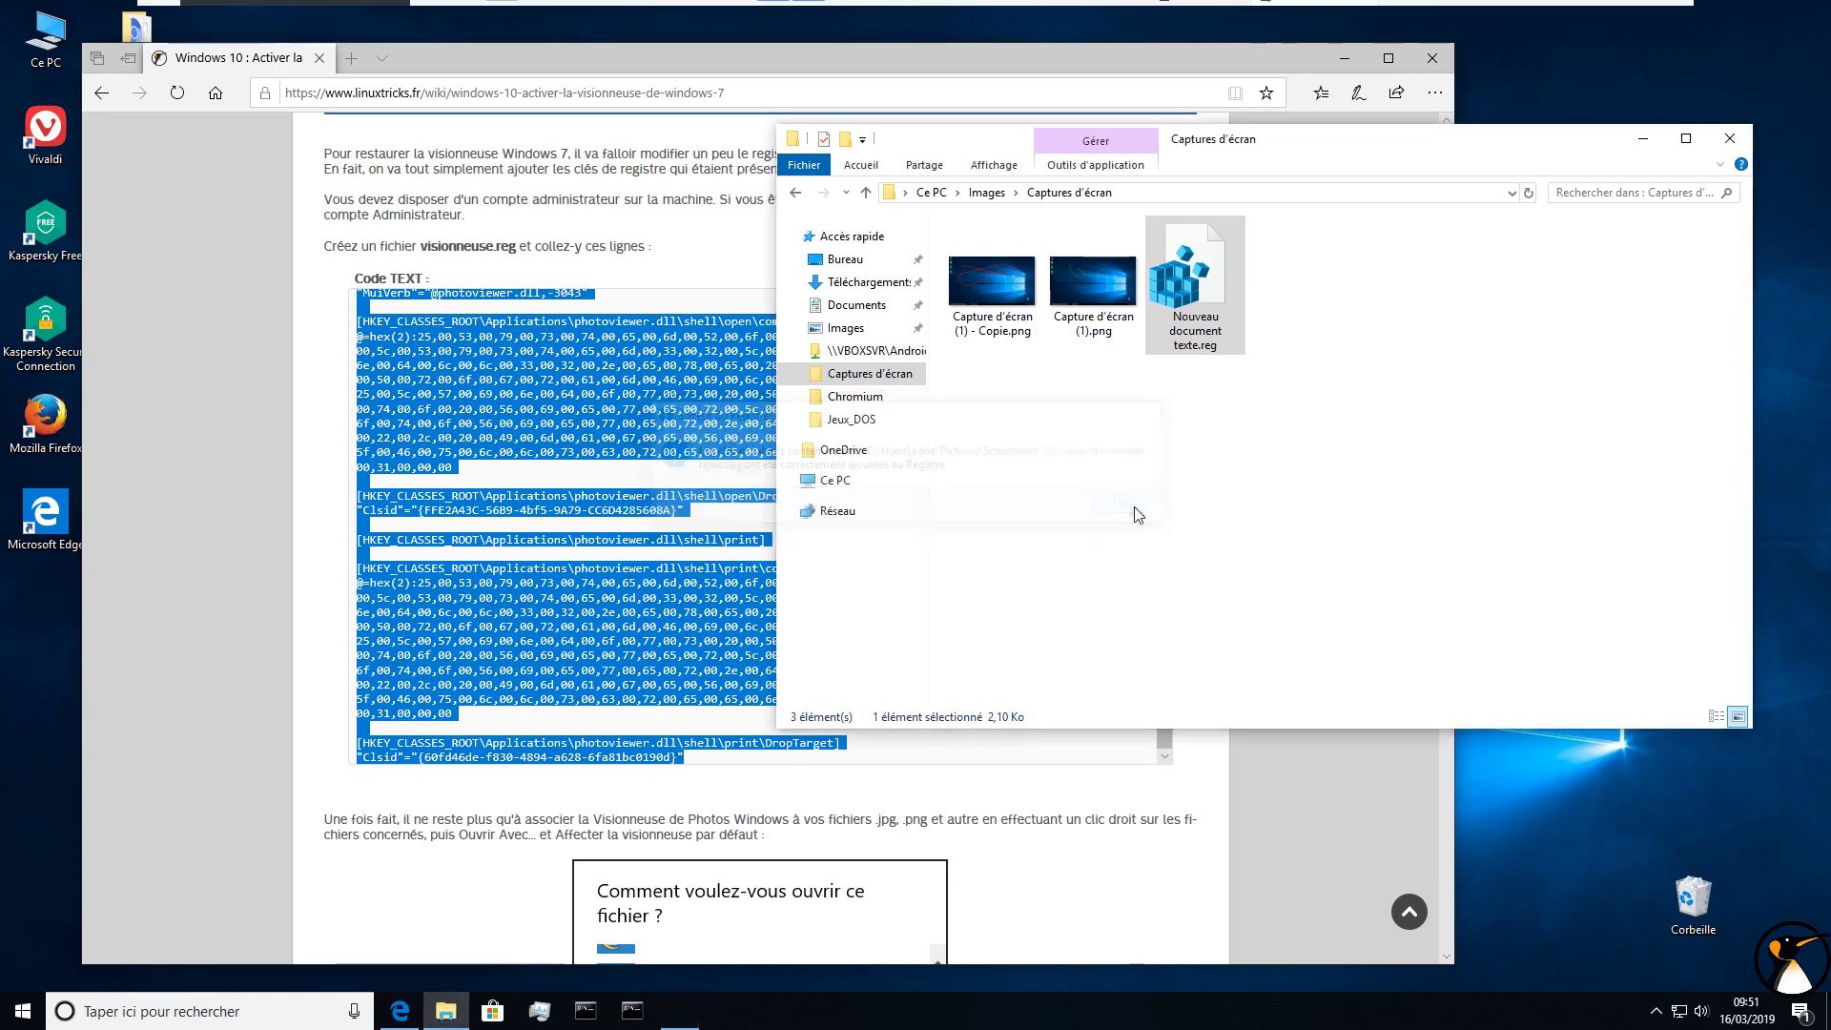
Step: Review the article's registry code, highlighting the [HKEY_CLASSES_ROOT\Applications\photoviewer.dll] key and reading through to the last Clsid line
{"action": "left_click", "coordinate": [514, 436]}
{"action": "scroll", "coordinate": [549, 381], "scroll_direction": "up", "scroll_amount": 3}
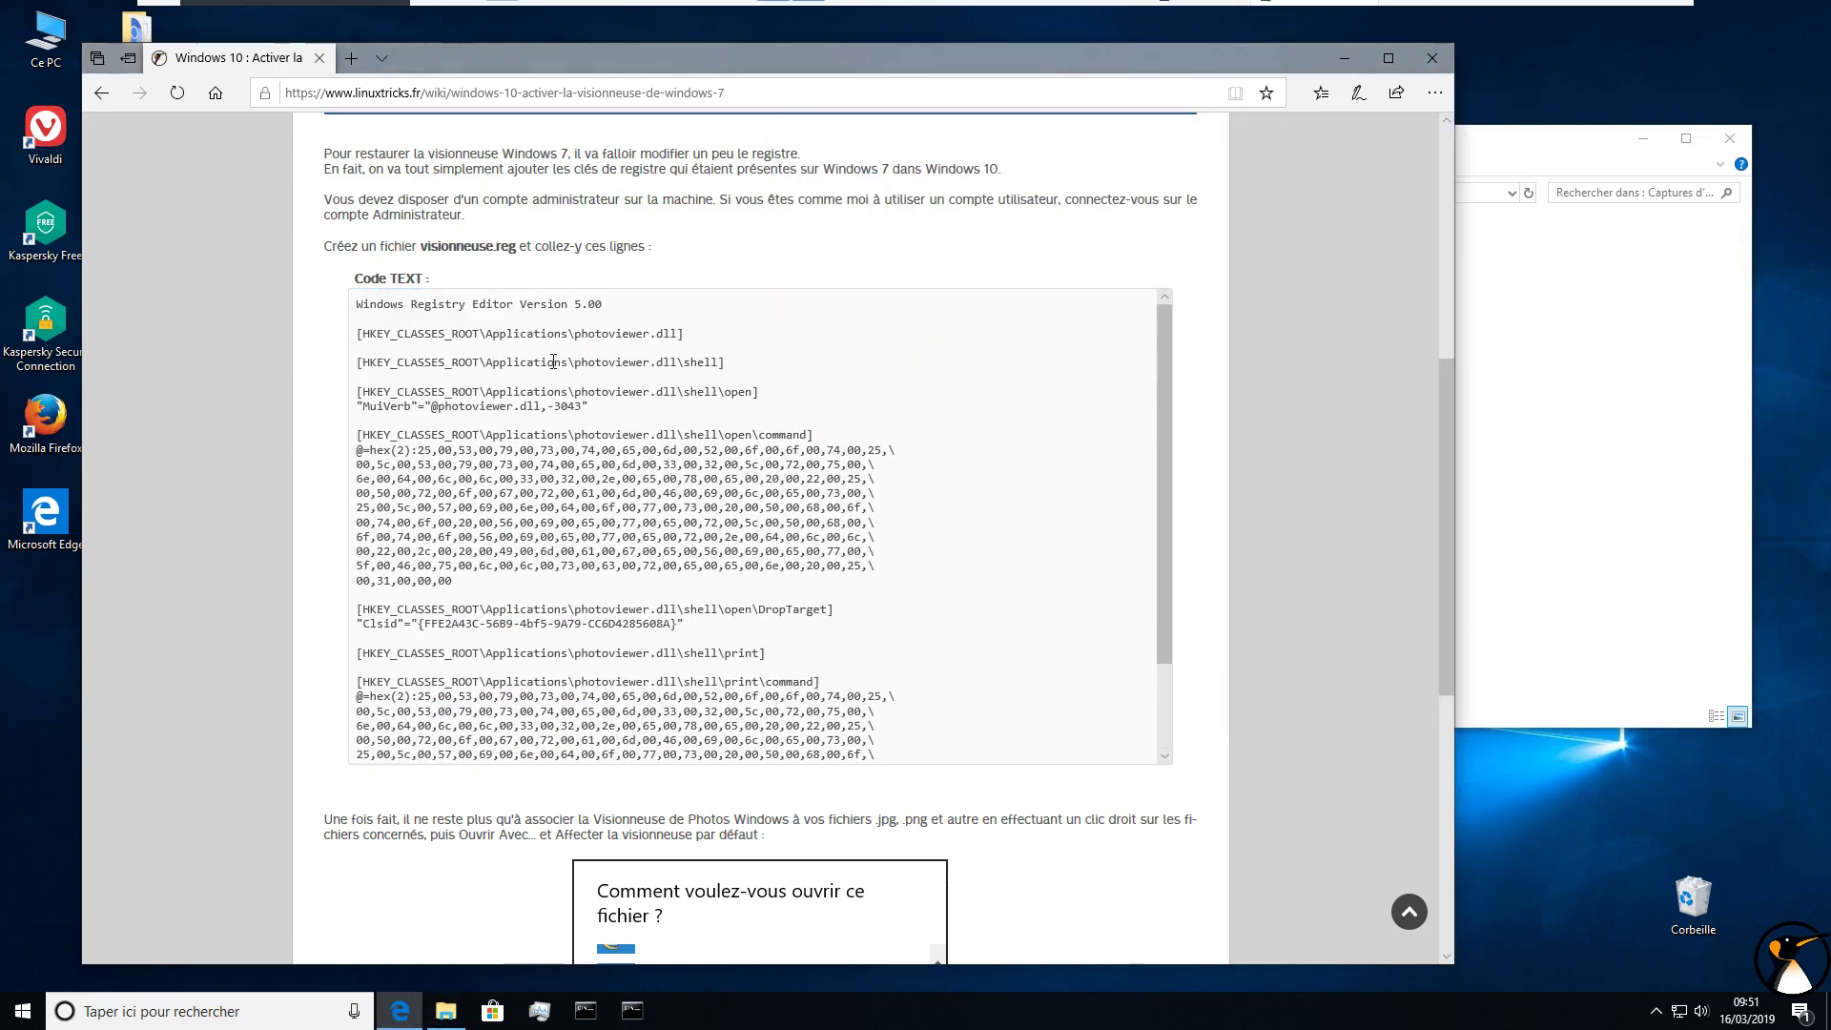
{"action": "left_click_drag", "start_coordinate": [360, 336], "coordinate": [589, 337]}
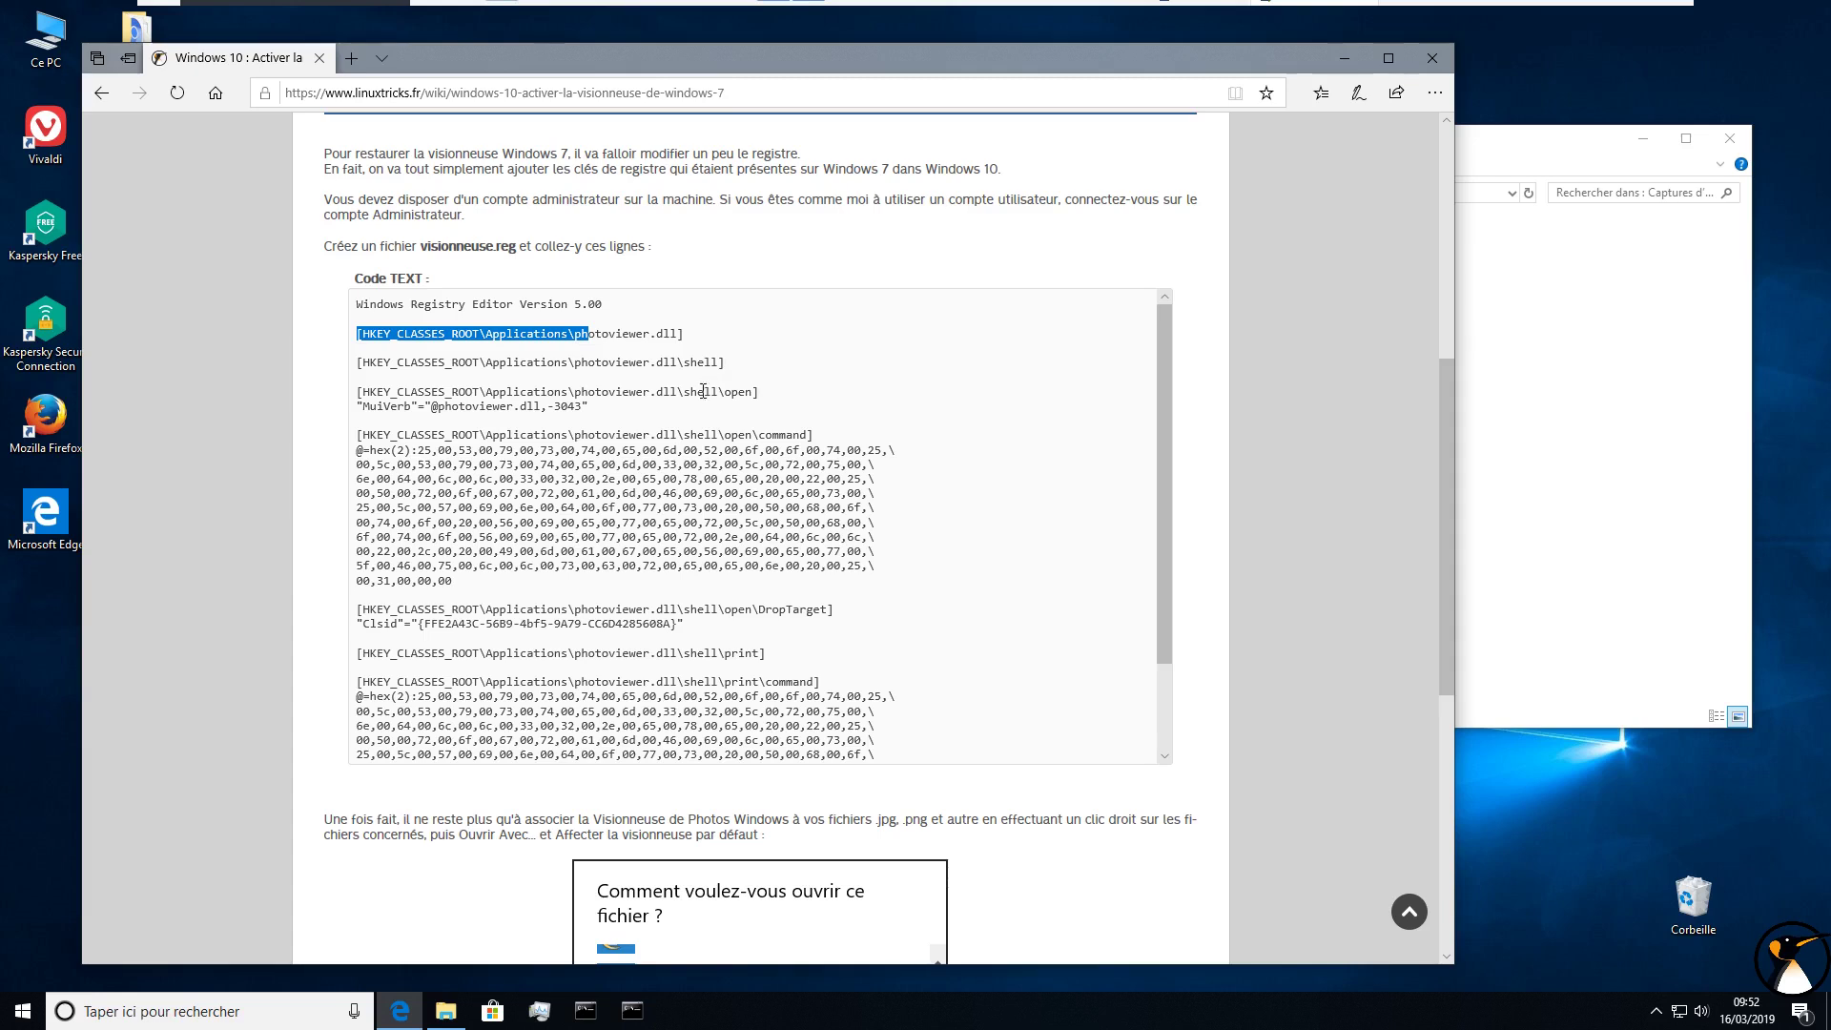
{"action": "left_click_drag", "start_coordinate": [1164, 423], "coordinate": [1142, 577]}
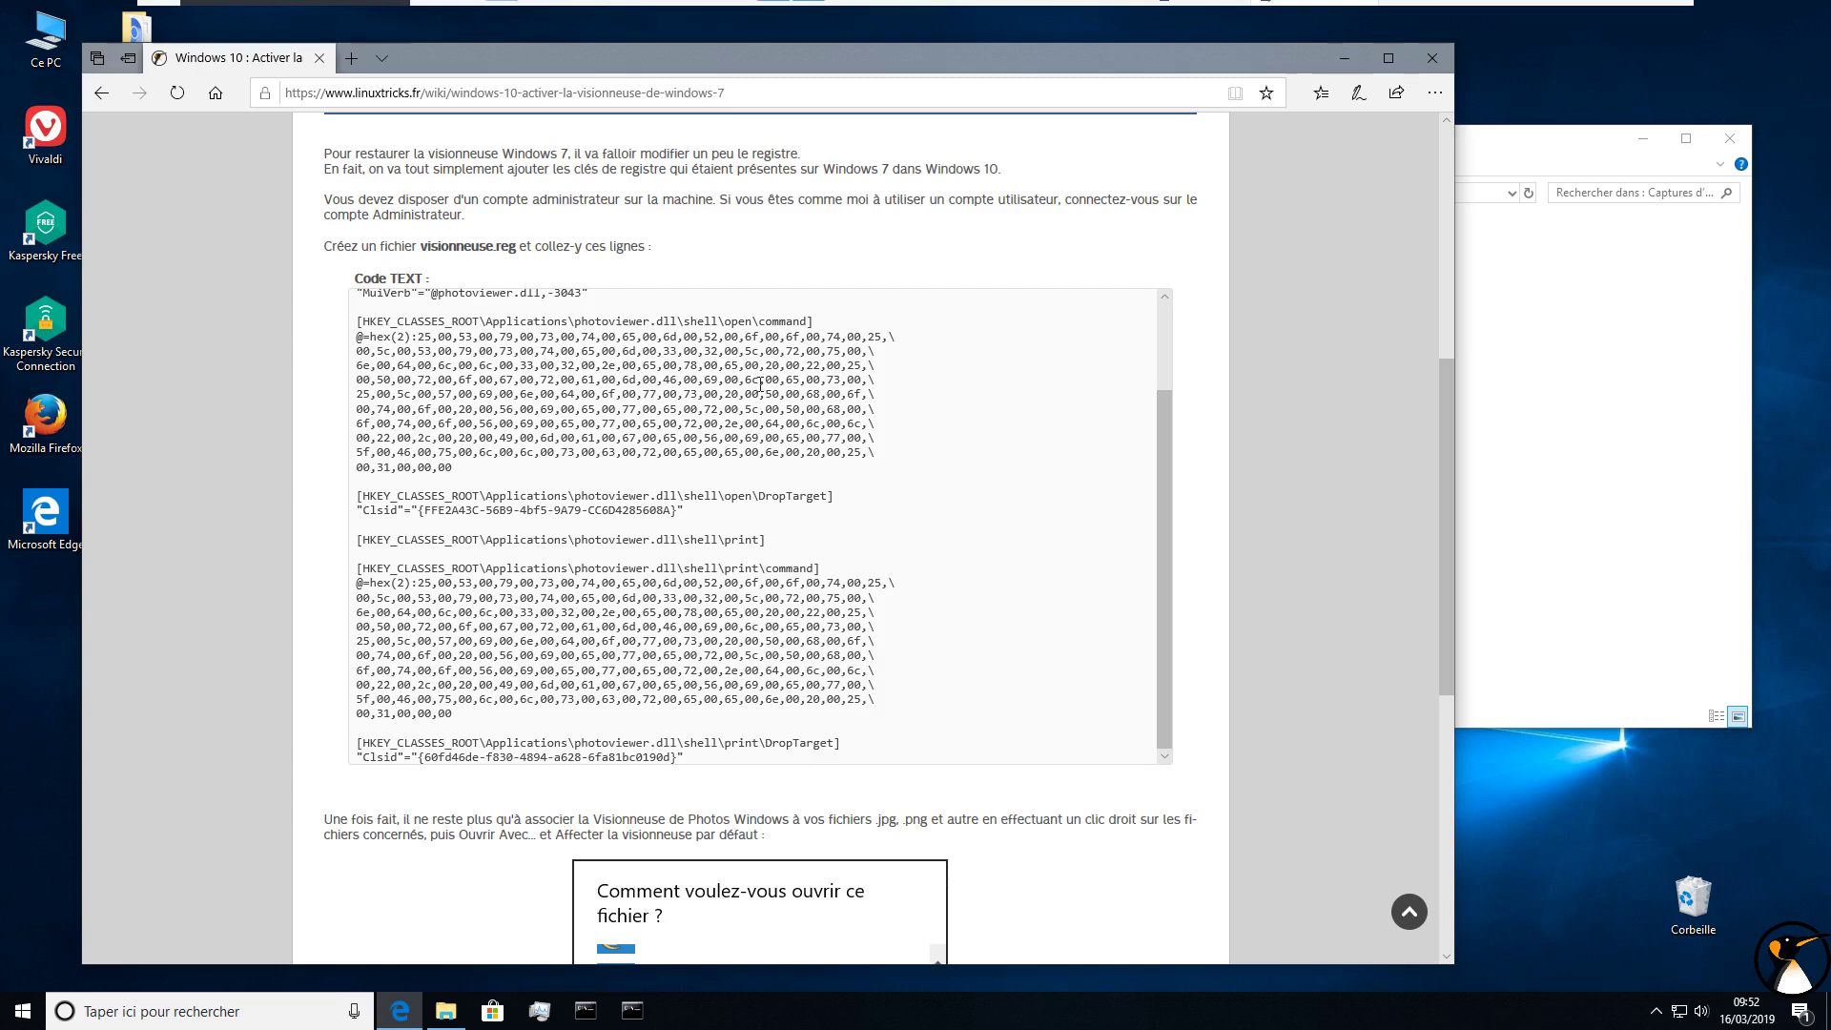
{"action": "scroll", "coordinate": [515, 321], "scroll_direction": "up", "scroll_amount": 2}
{"action": "left_click_drag", "start_coordinate": [357, 333], "coordinate": [587, 334]}
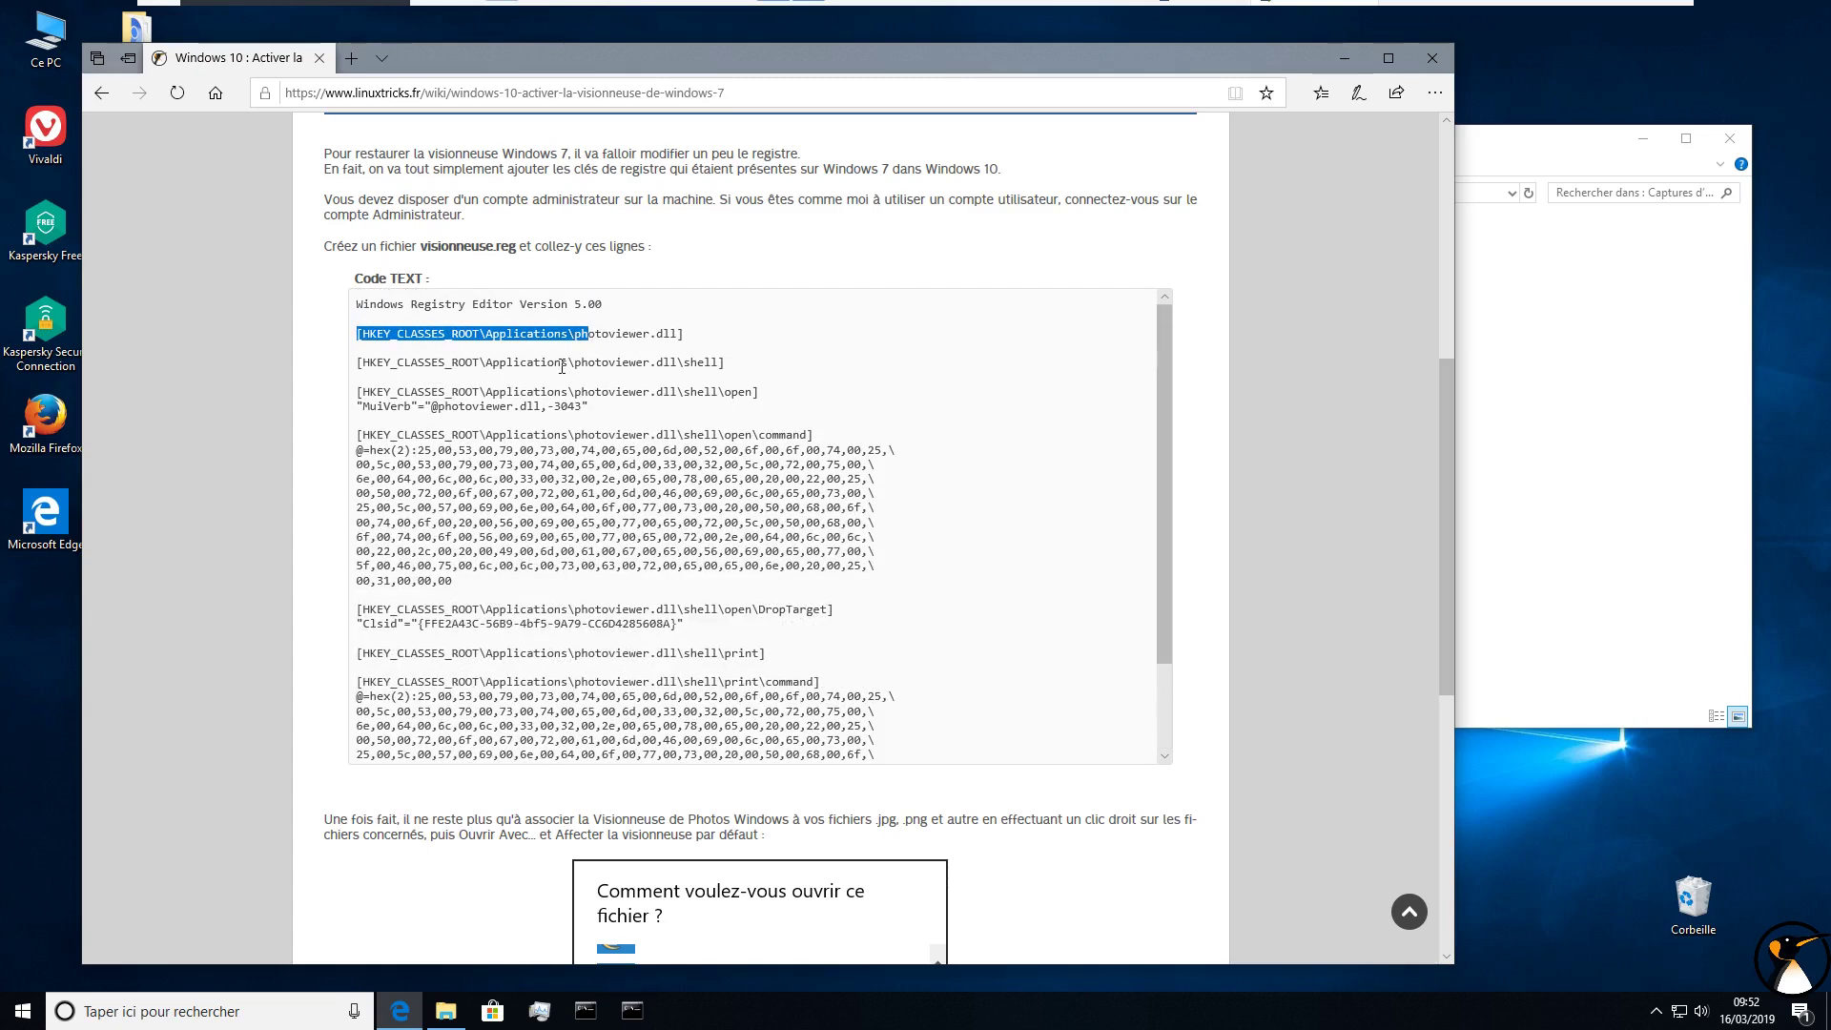
{"action": "left_click", "coordinate": [388, 331]}
{"action": "left_click_drag", "start_coordinate": [358, 332], "coordinate": [685, 333]}
{"action": "scroll", "coordinate": [1166, 511], "scroll_direction": "down", "scroll_amount": 2}
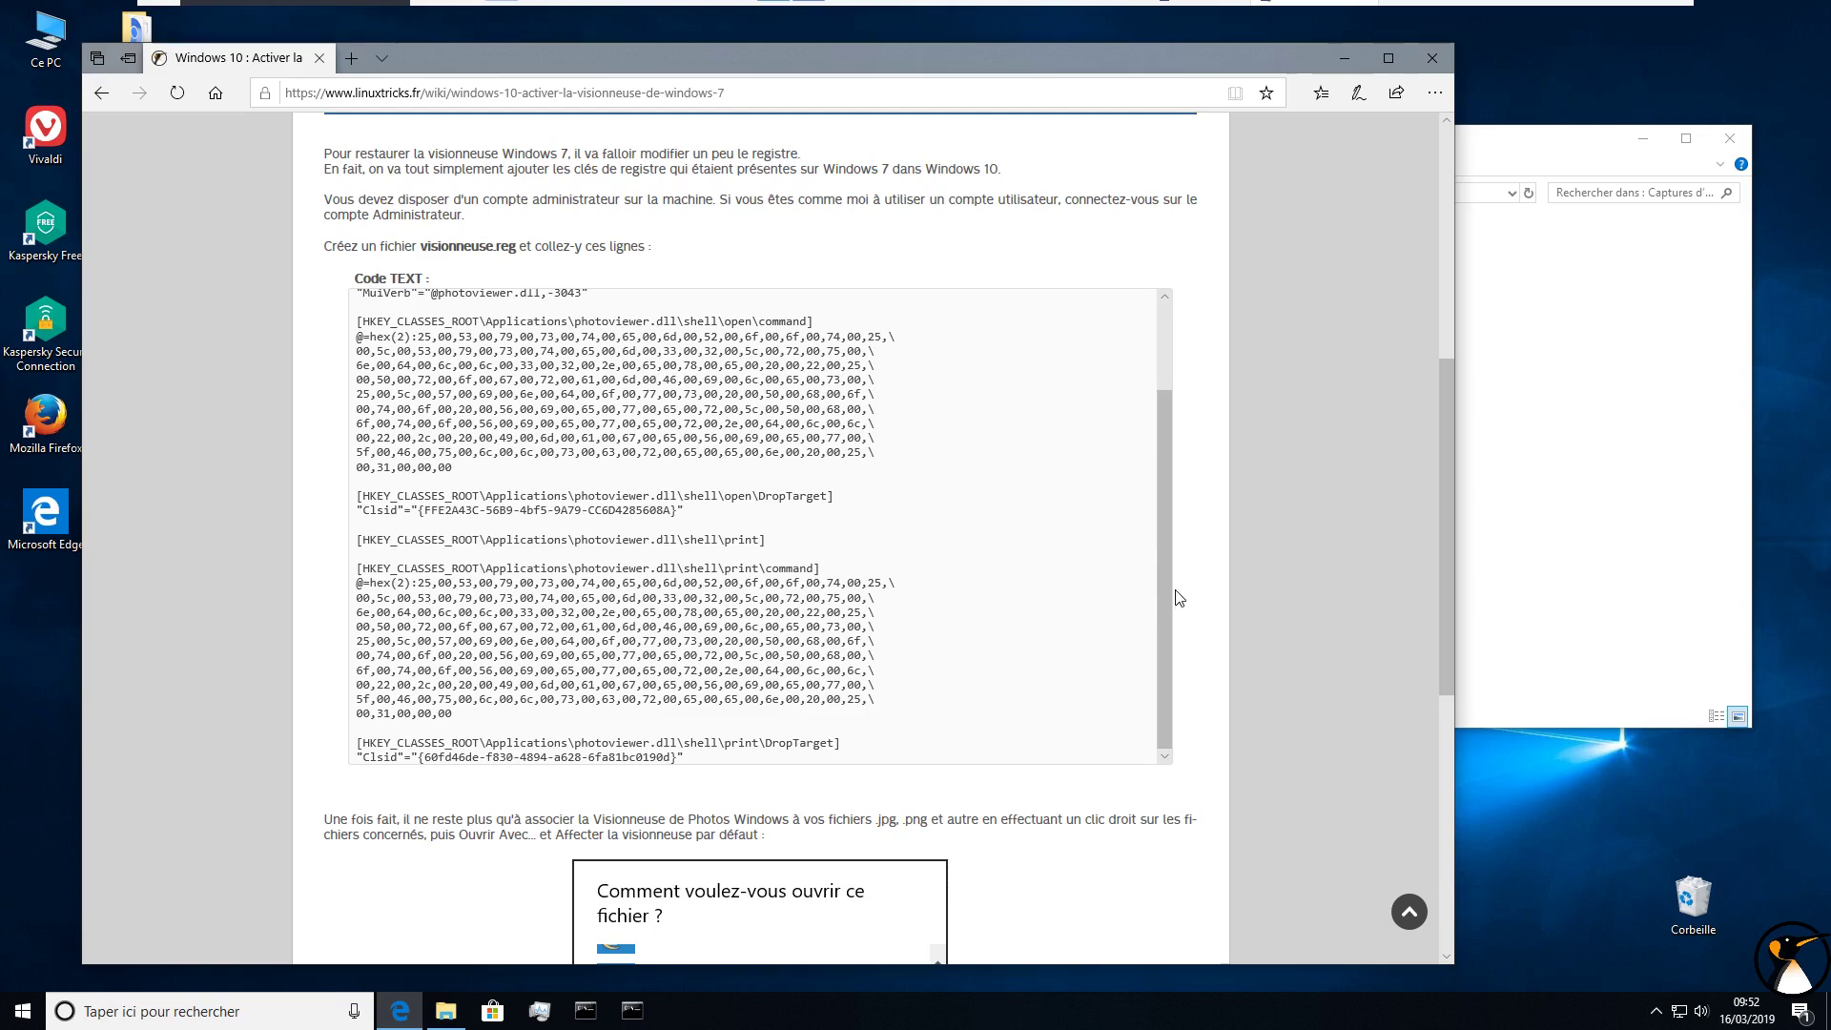
Step: Minimize the browser and open Capture d'écran (1) - Copie.png with Visionneuse de photos Windows, always using that application for .png files
{"action": "left_click", "coordinate": [1346, 64]}
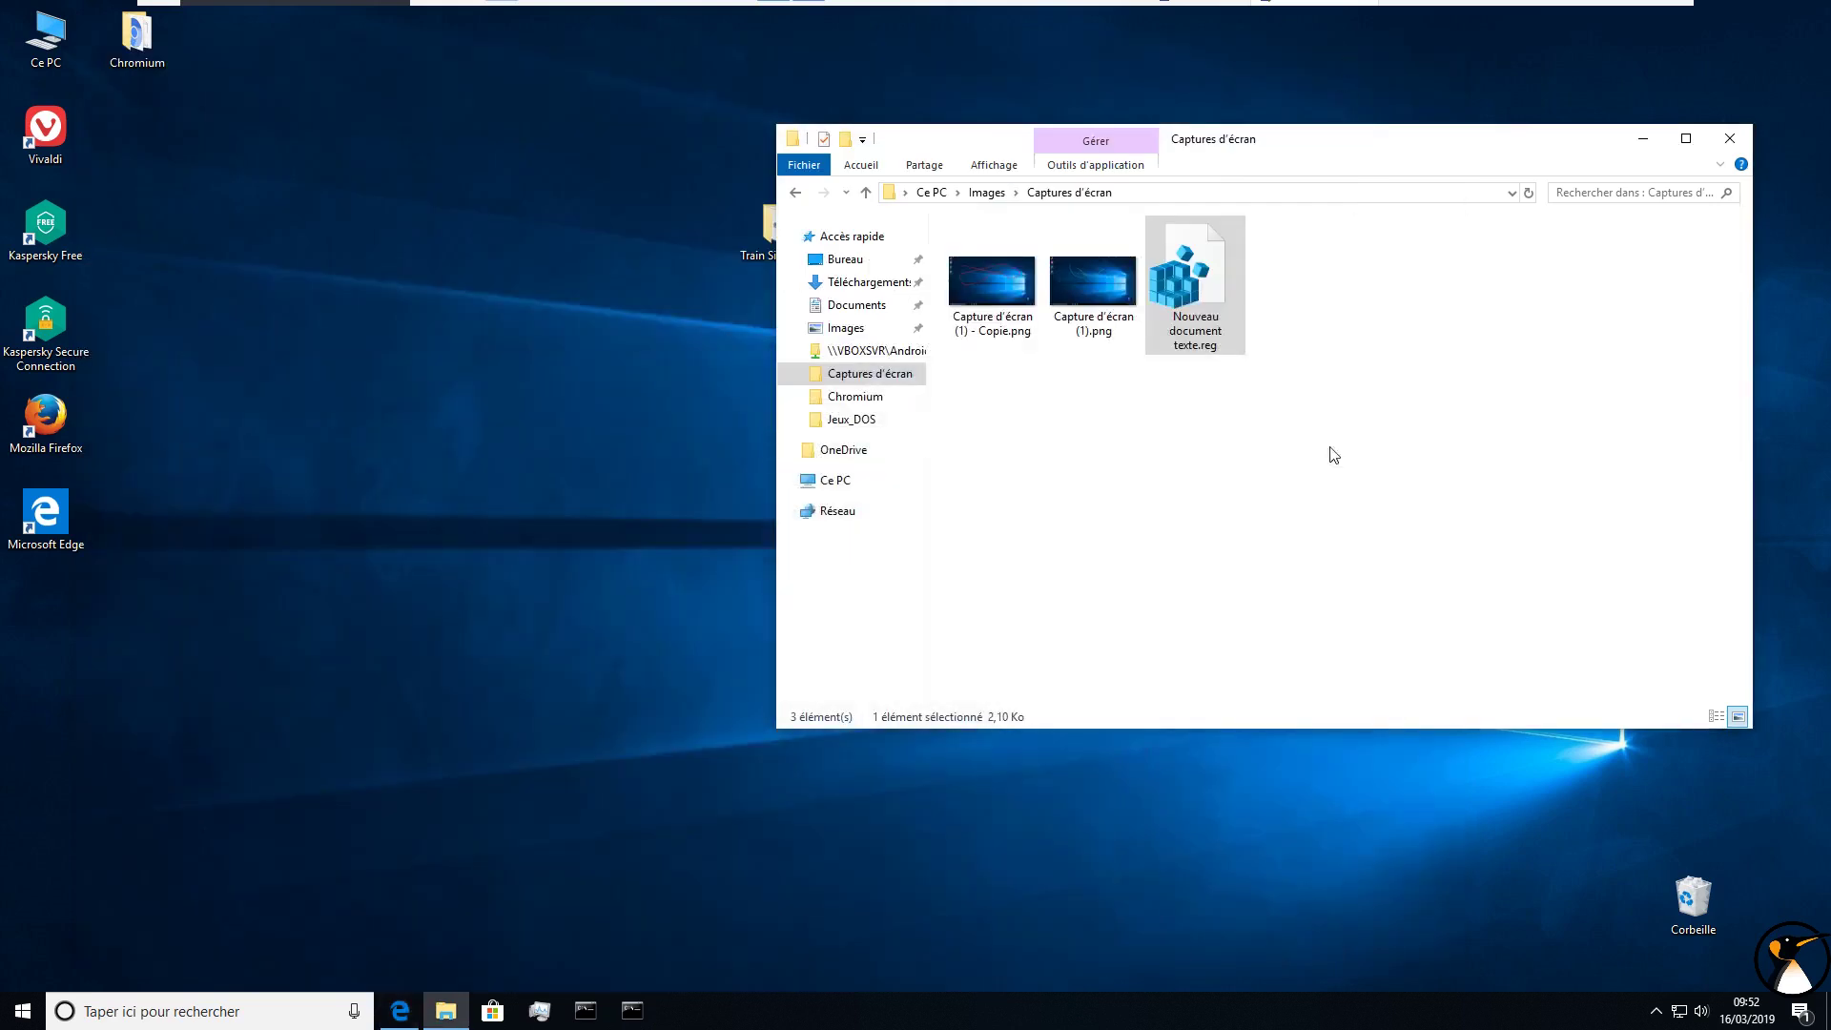
{"action": "right_click", "coordinate": [988, 282]}
{"action": "mouse_move", "coordinate": [1062, 626]}
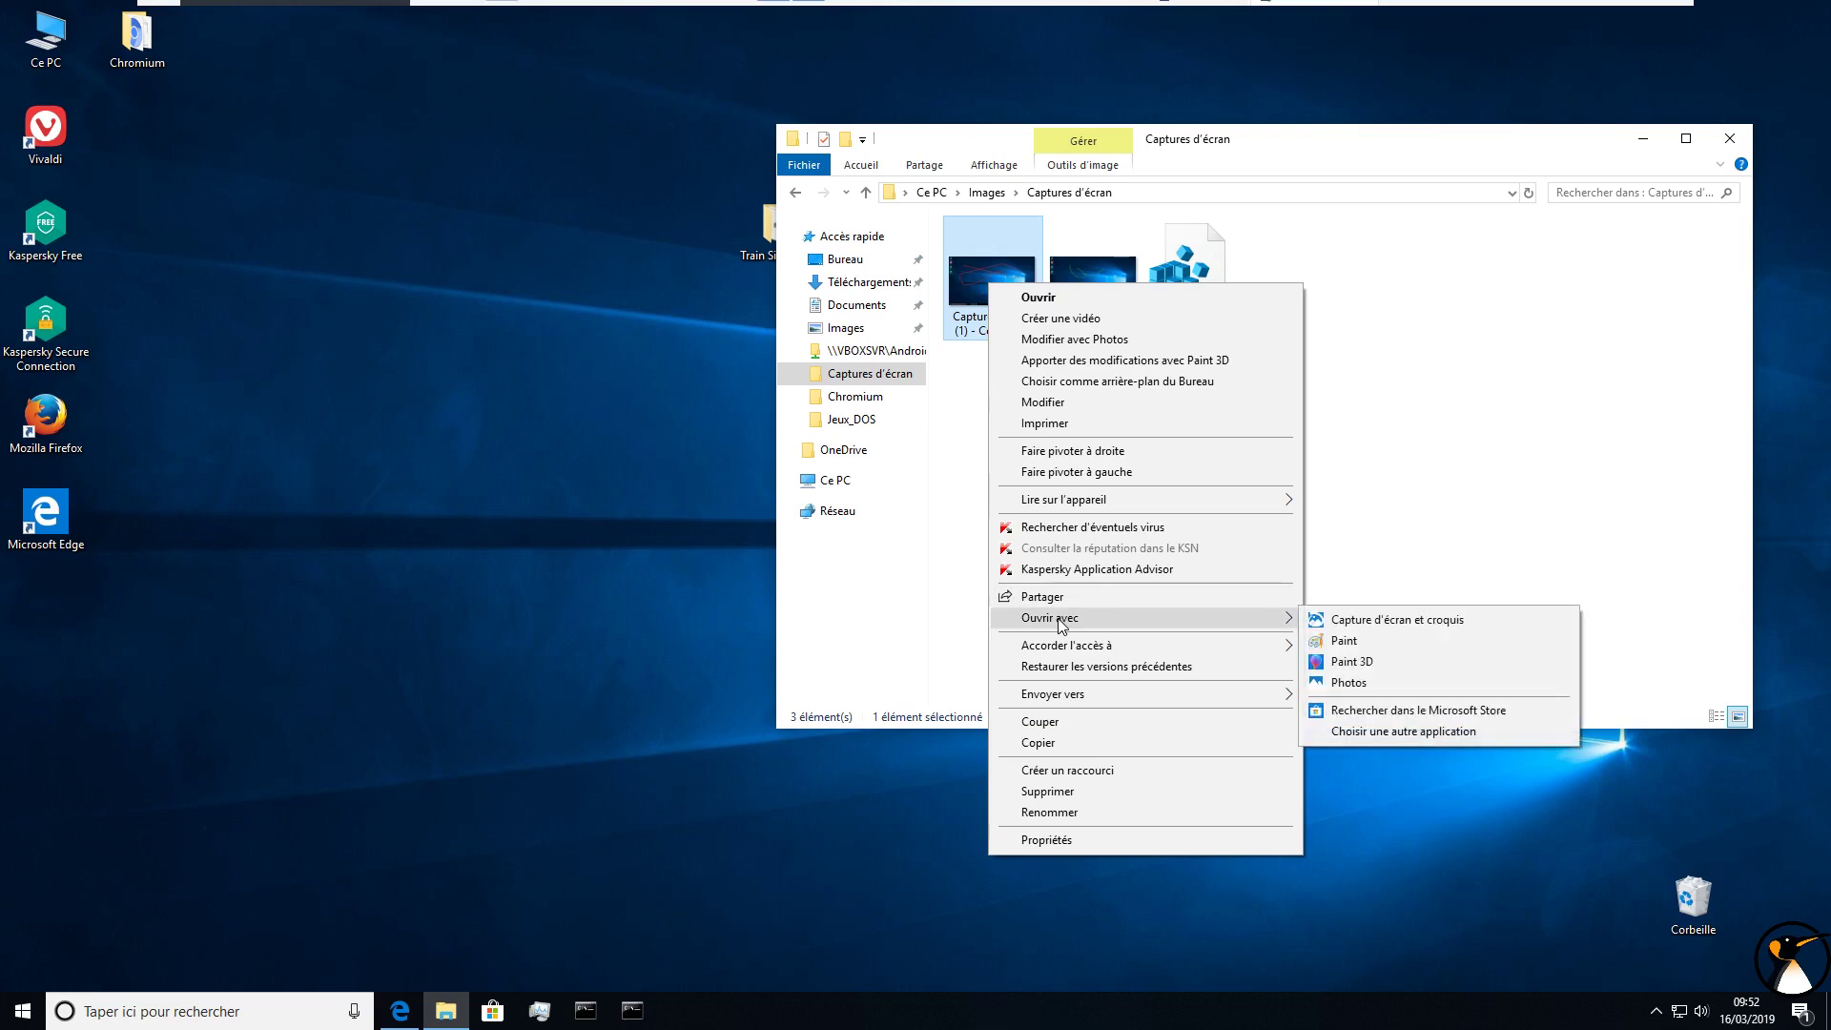
{"action": "left_click", "coordinate": [1410, 735]}
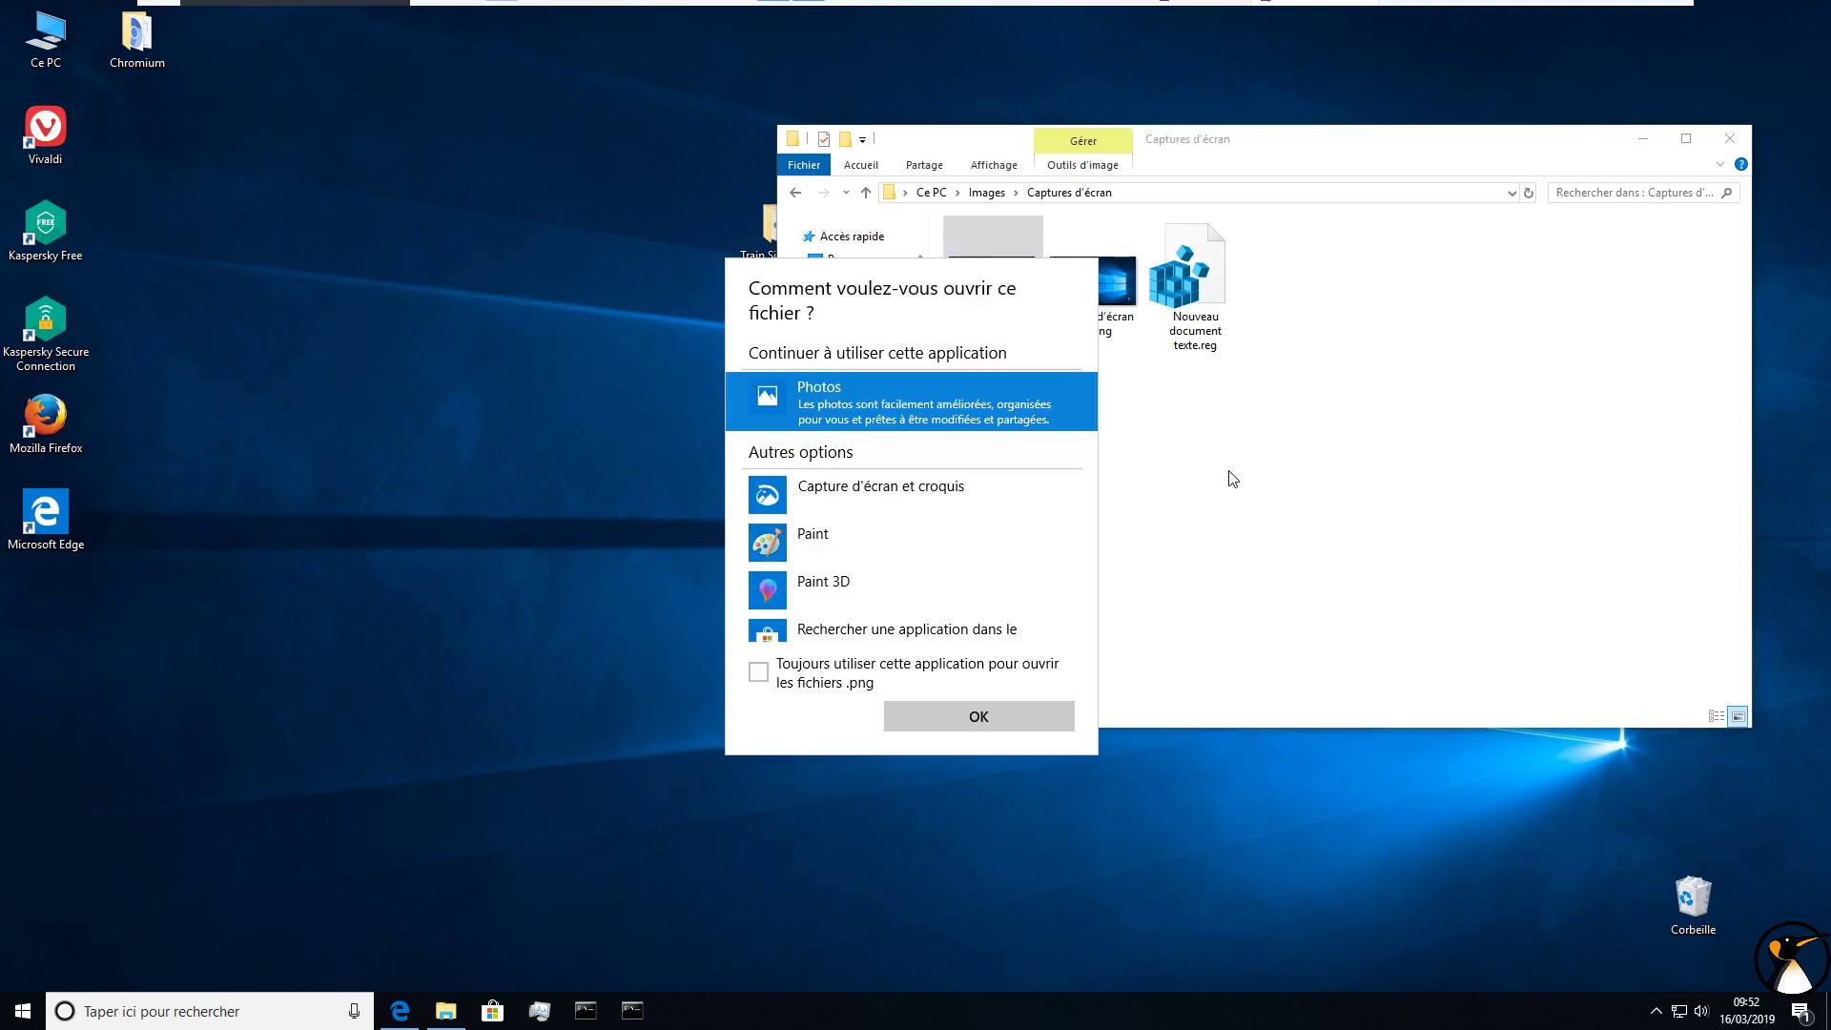
{"action": "scroll", "coordinate": [889, 490], "scroll_direction": "down", "scroll_amount": 2}
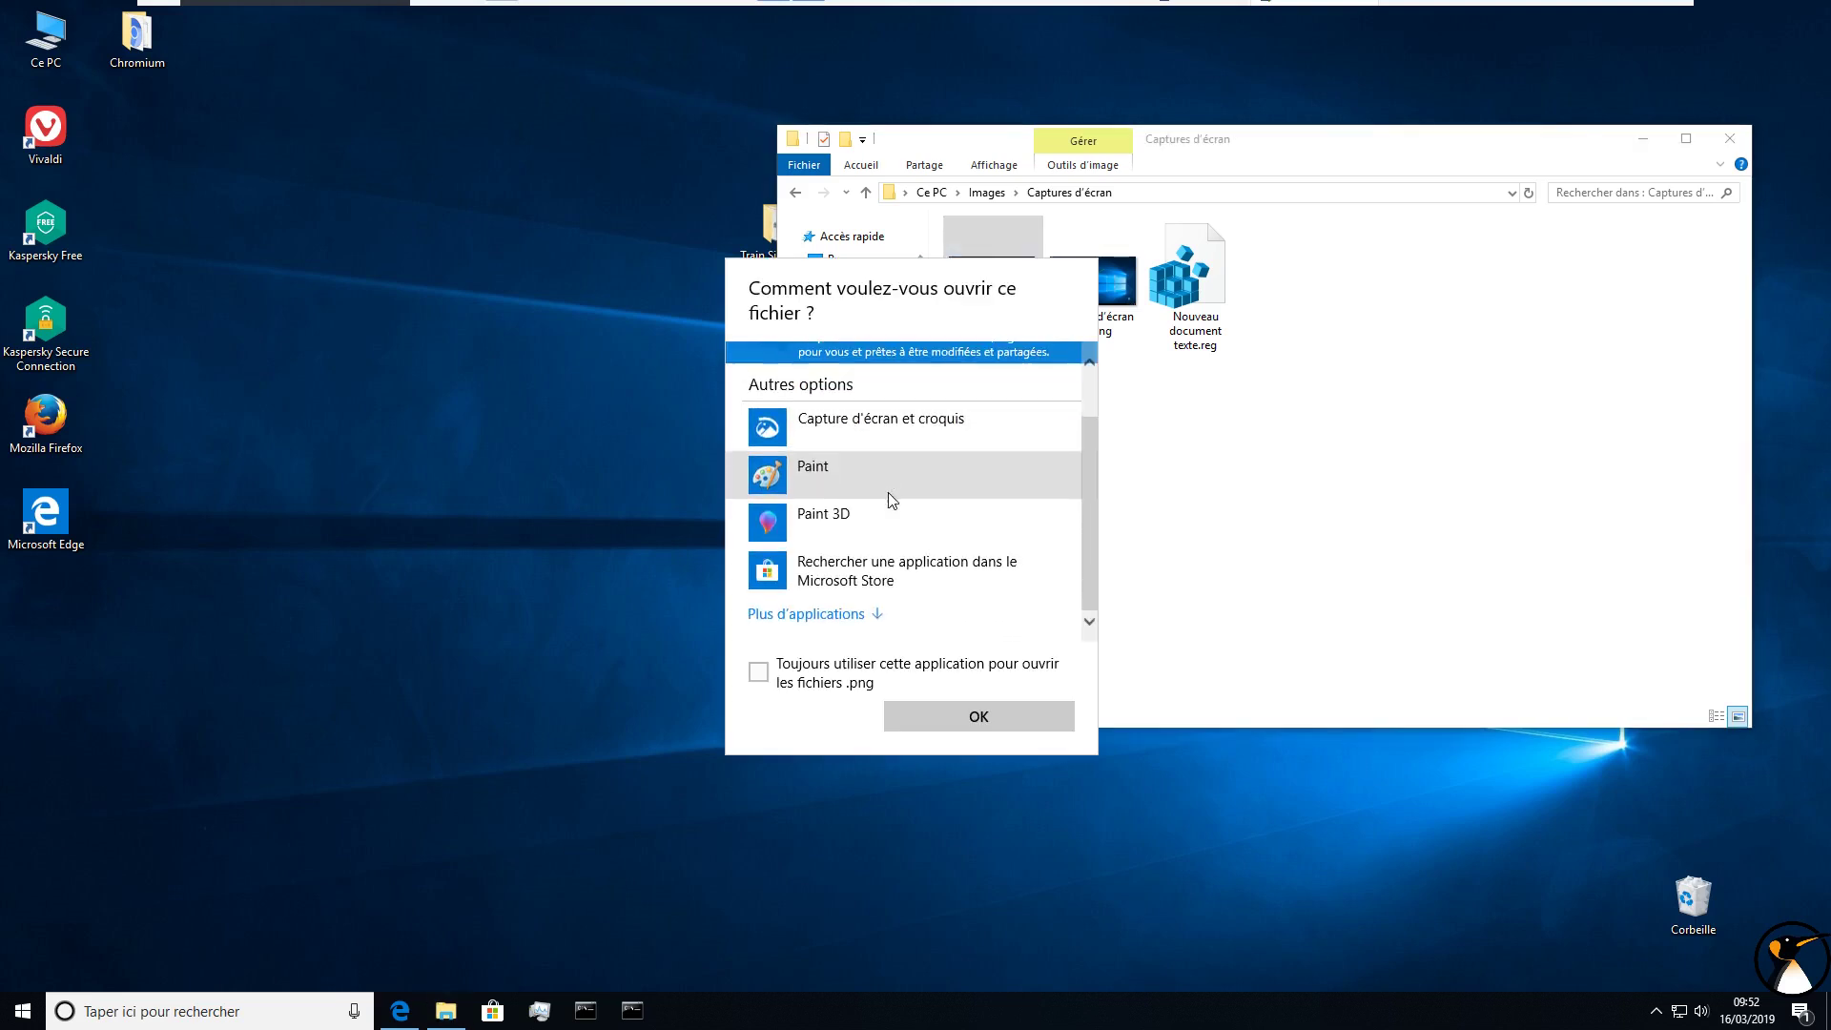
{"action": "left_click", "coordinate": [805, 615]}
{"action": "scroll", "coordinate": [993, 458], "scroll_direction": "down", "scroll_amount": 5}
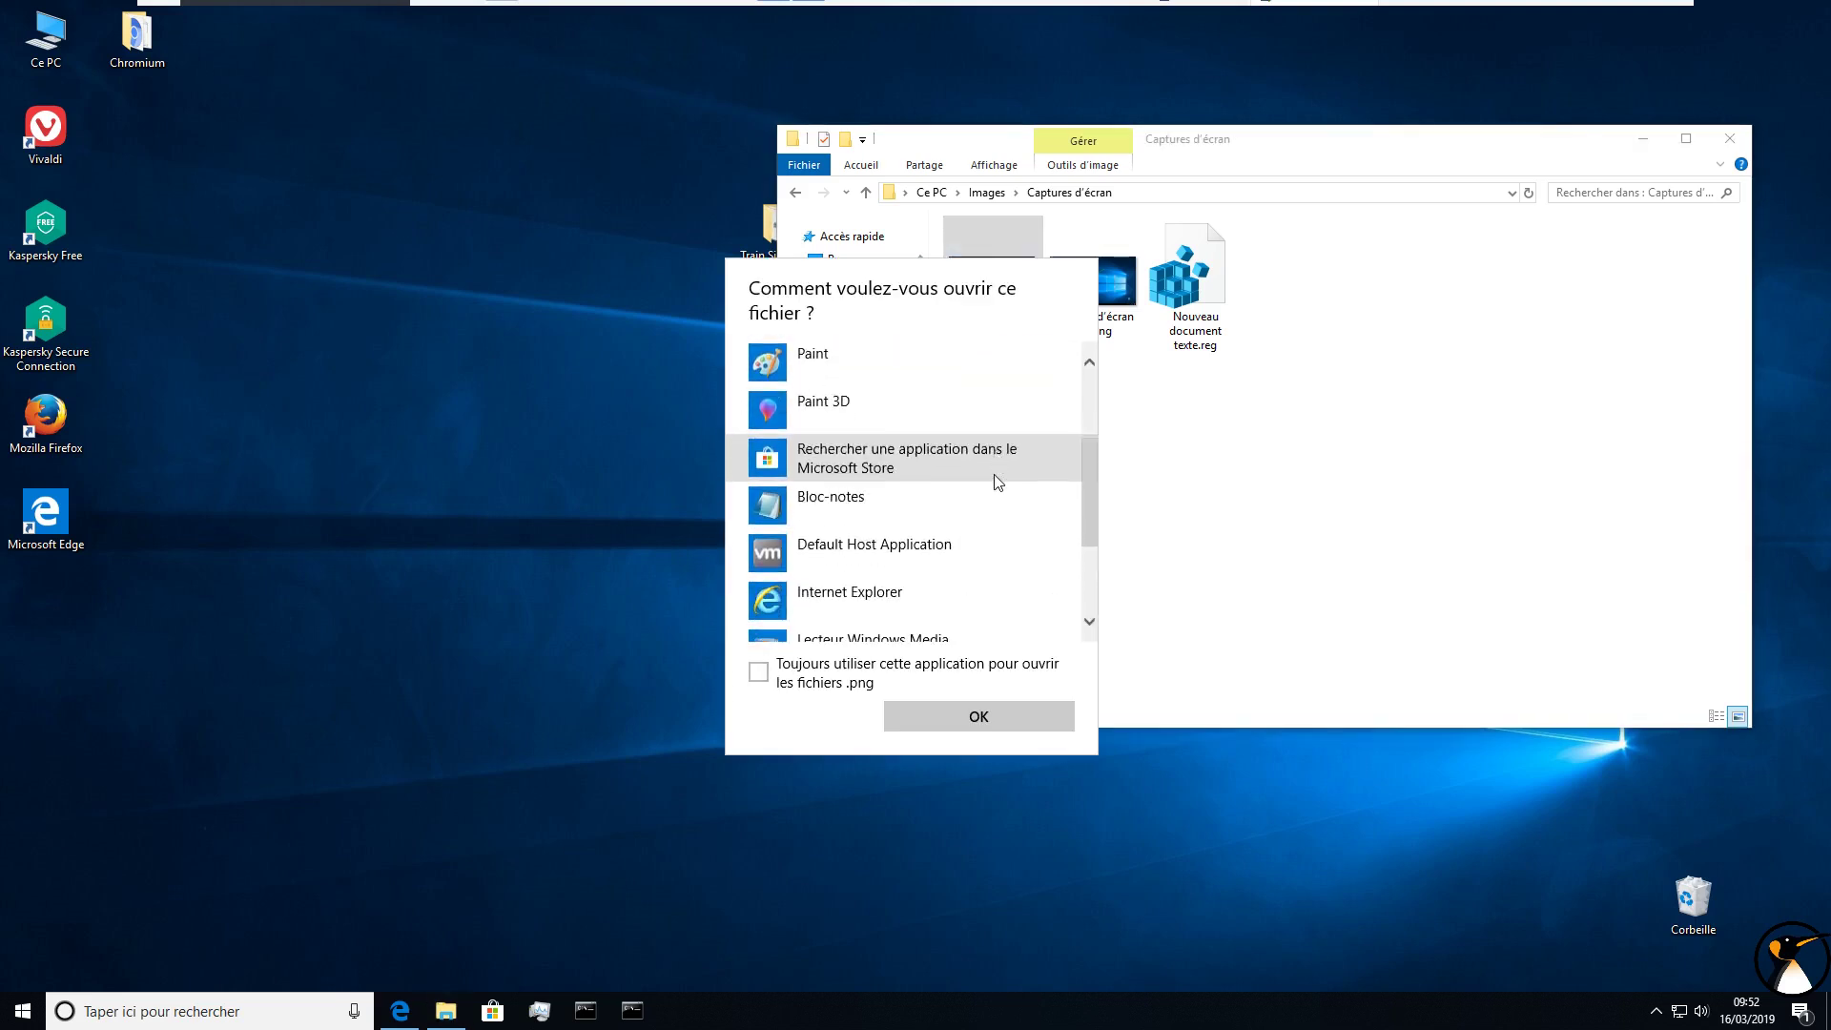
{"action": "scroll", "coordinate": [994, 477], "scroll_direction": "down", "scroll_amount": 1}
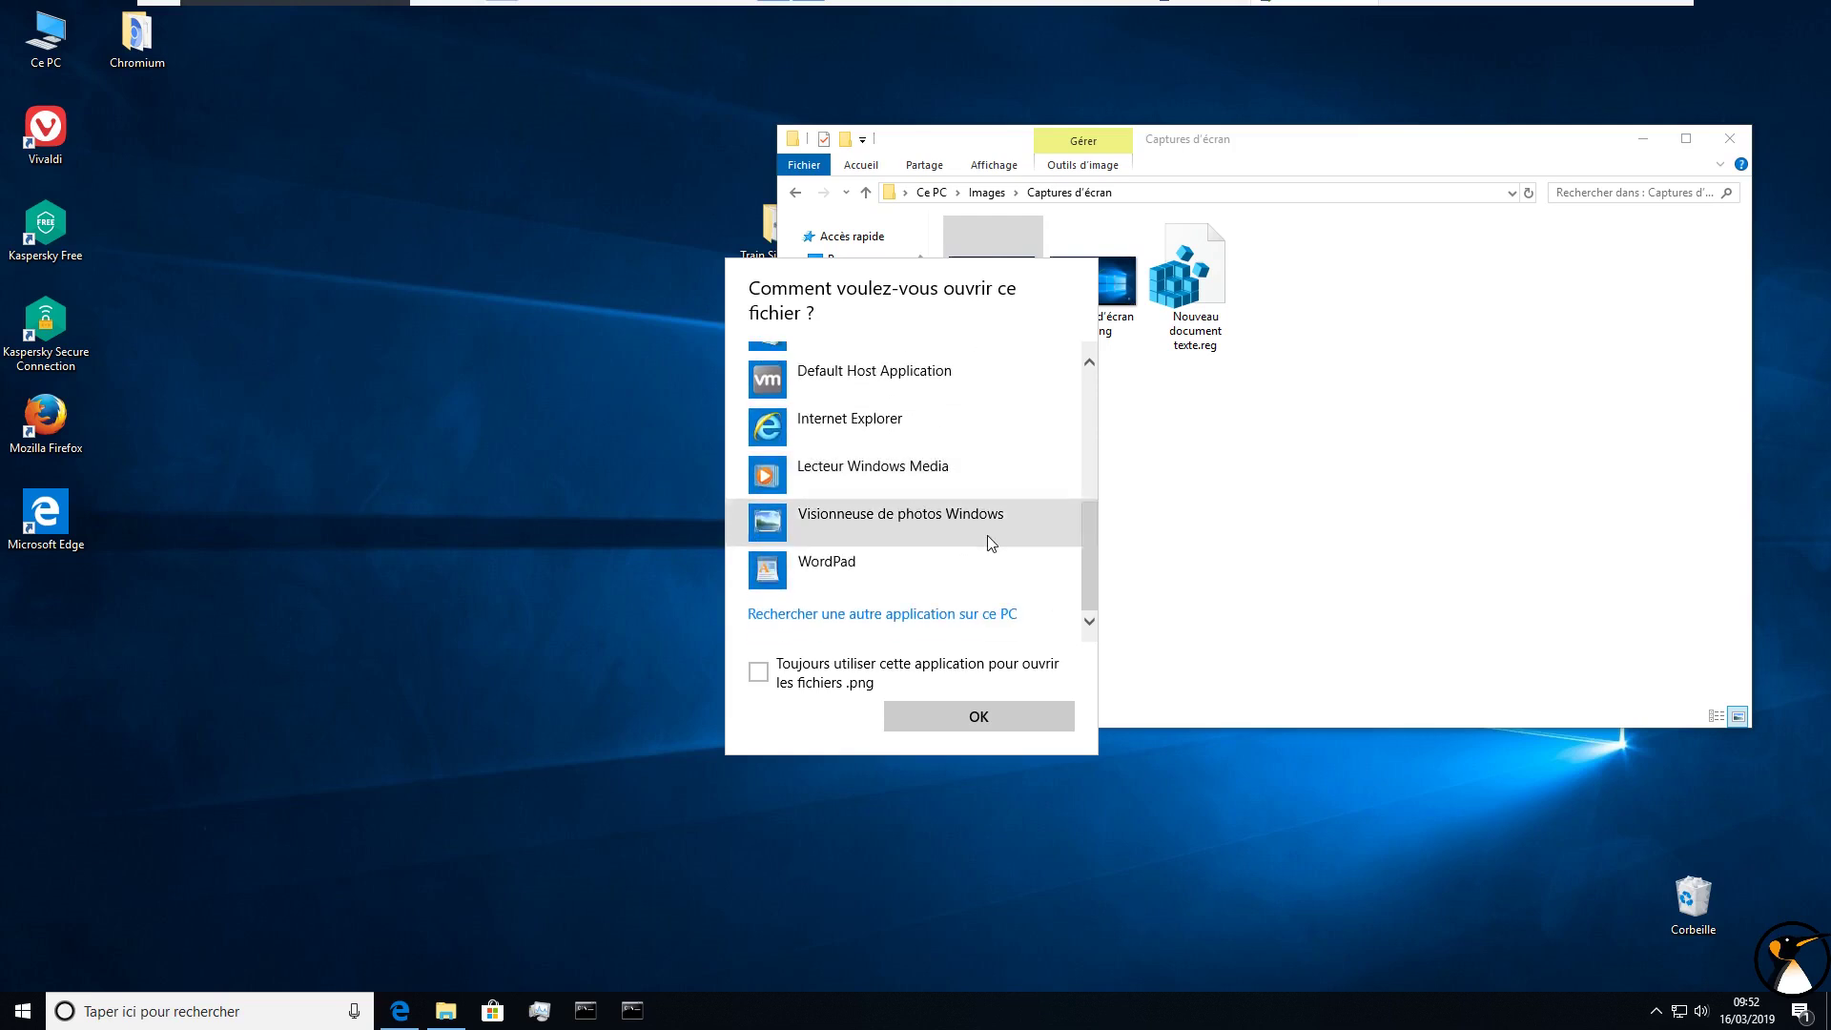
{"action": "left_click", "coordinate": [934, 531]}
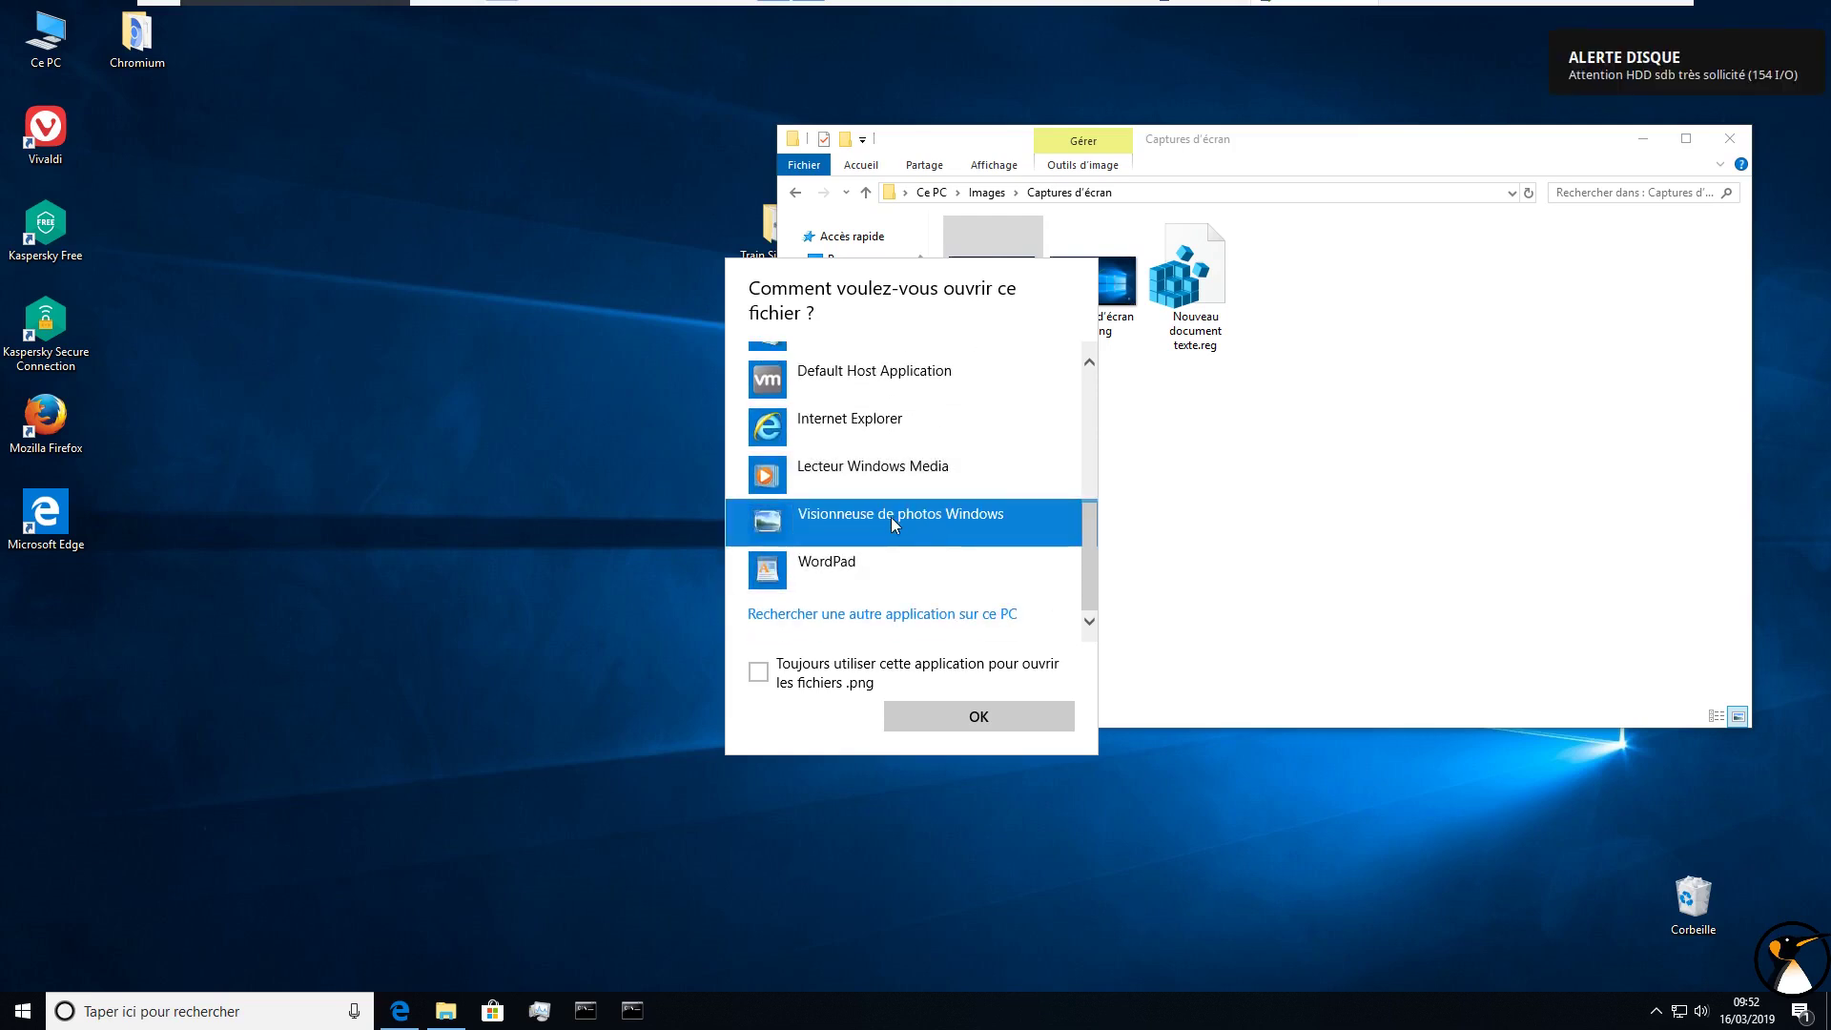
{"action": "left_click", "coordinate": [759, 673]}
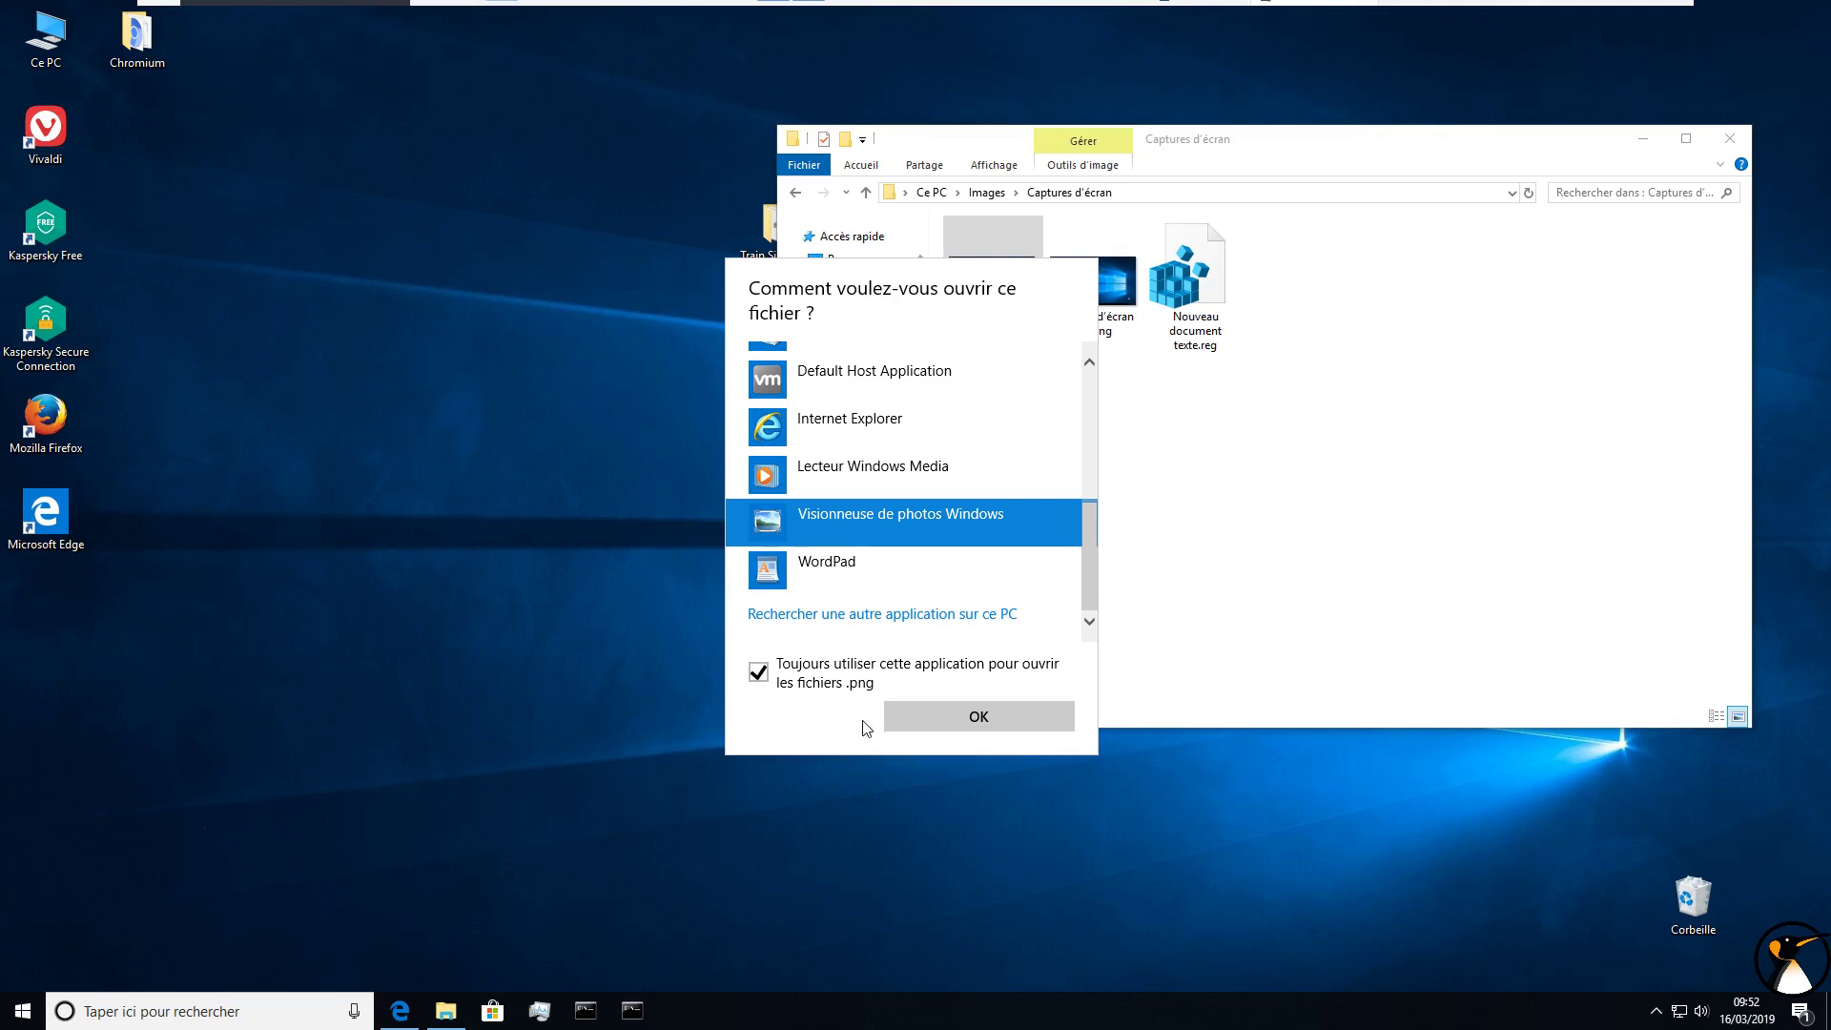
{"action": "left_click", "coordinate": [977, 728]}
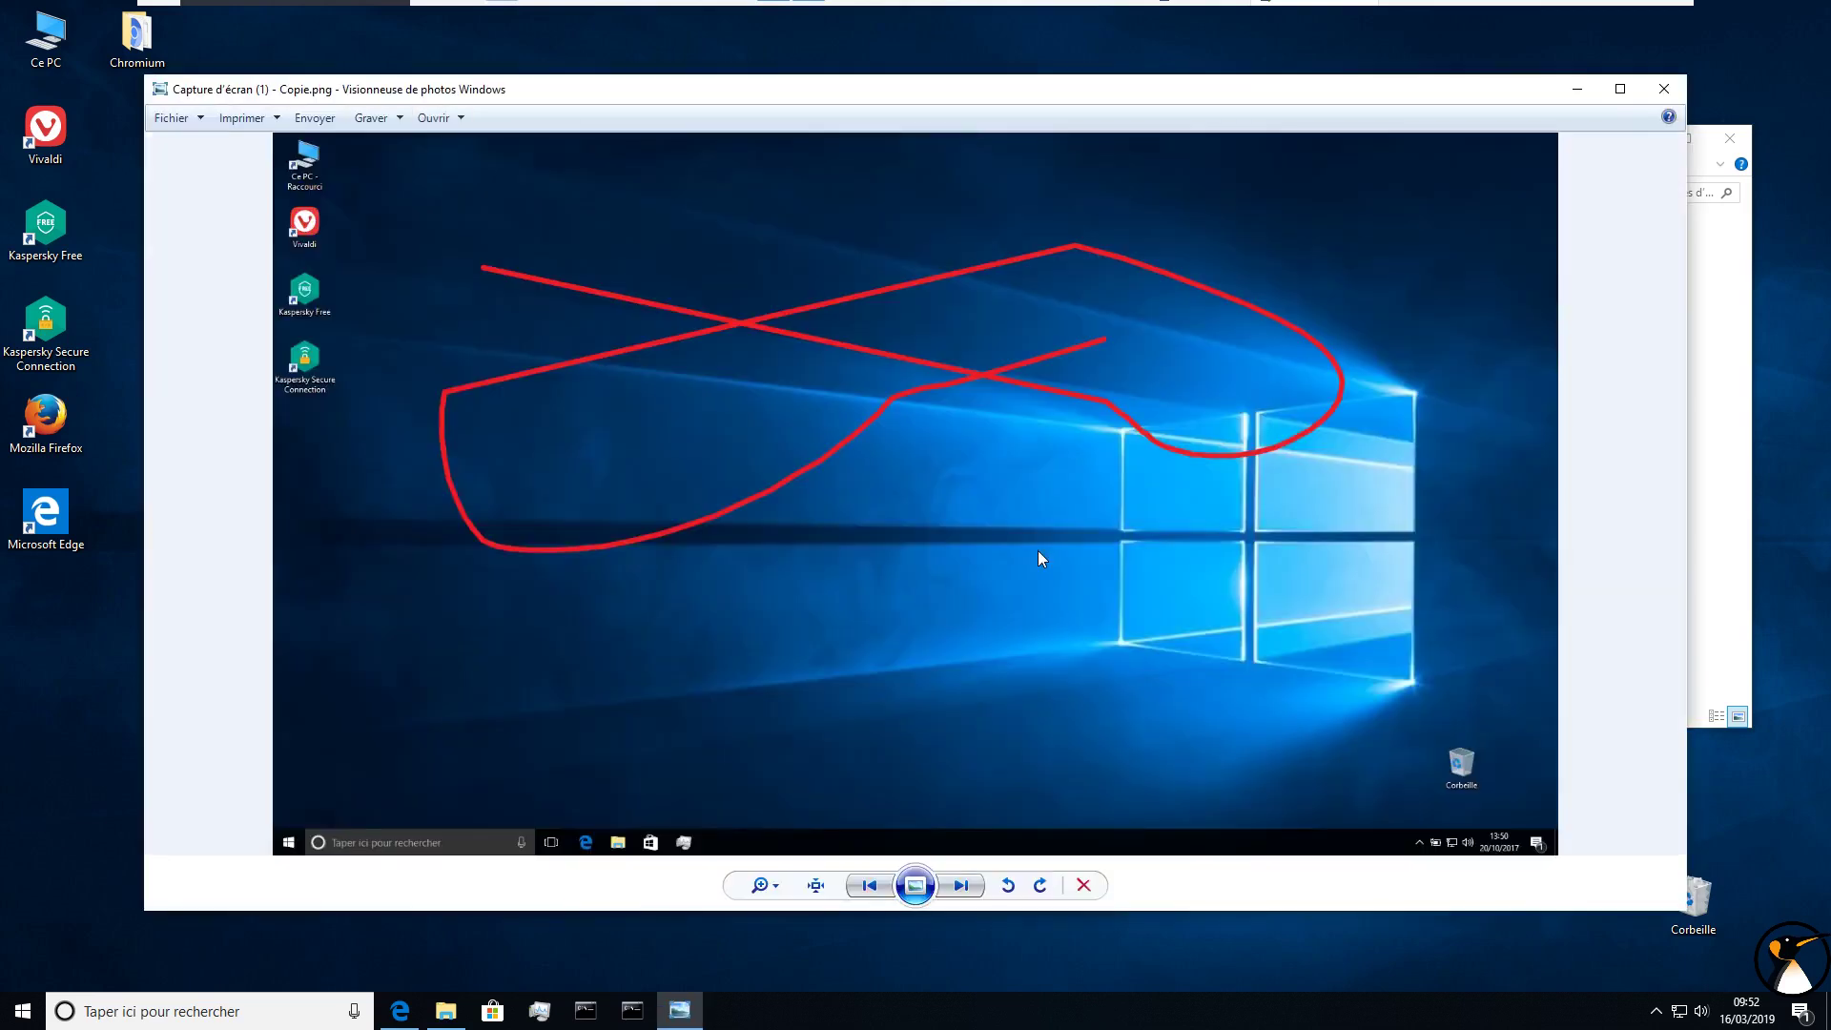
Step: Reposition the viewer window, switch between the two screenshots, and rotate Capture d'écran (1).png counterclockwise and back
{"action": "left_click_drag", "start_coordinate": [1309, 105], "coordinate": [1332, 69]}
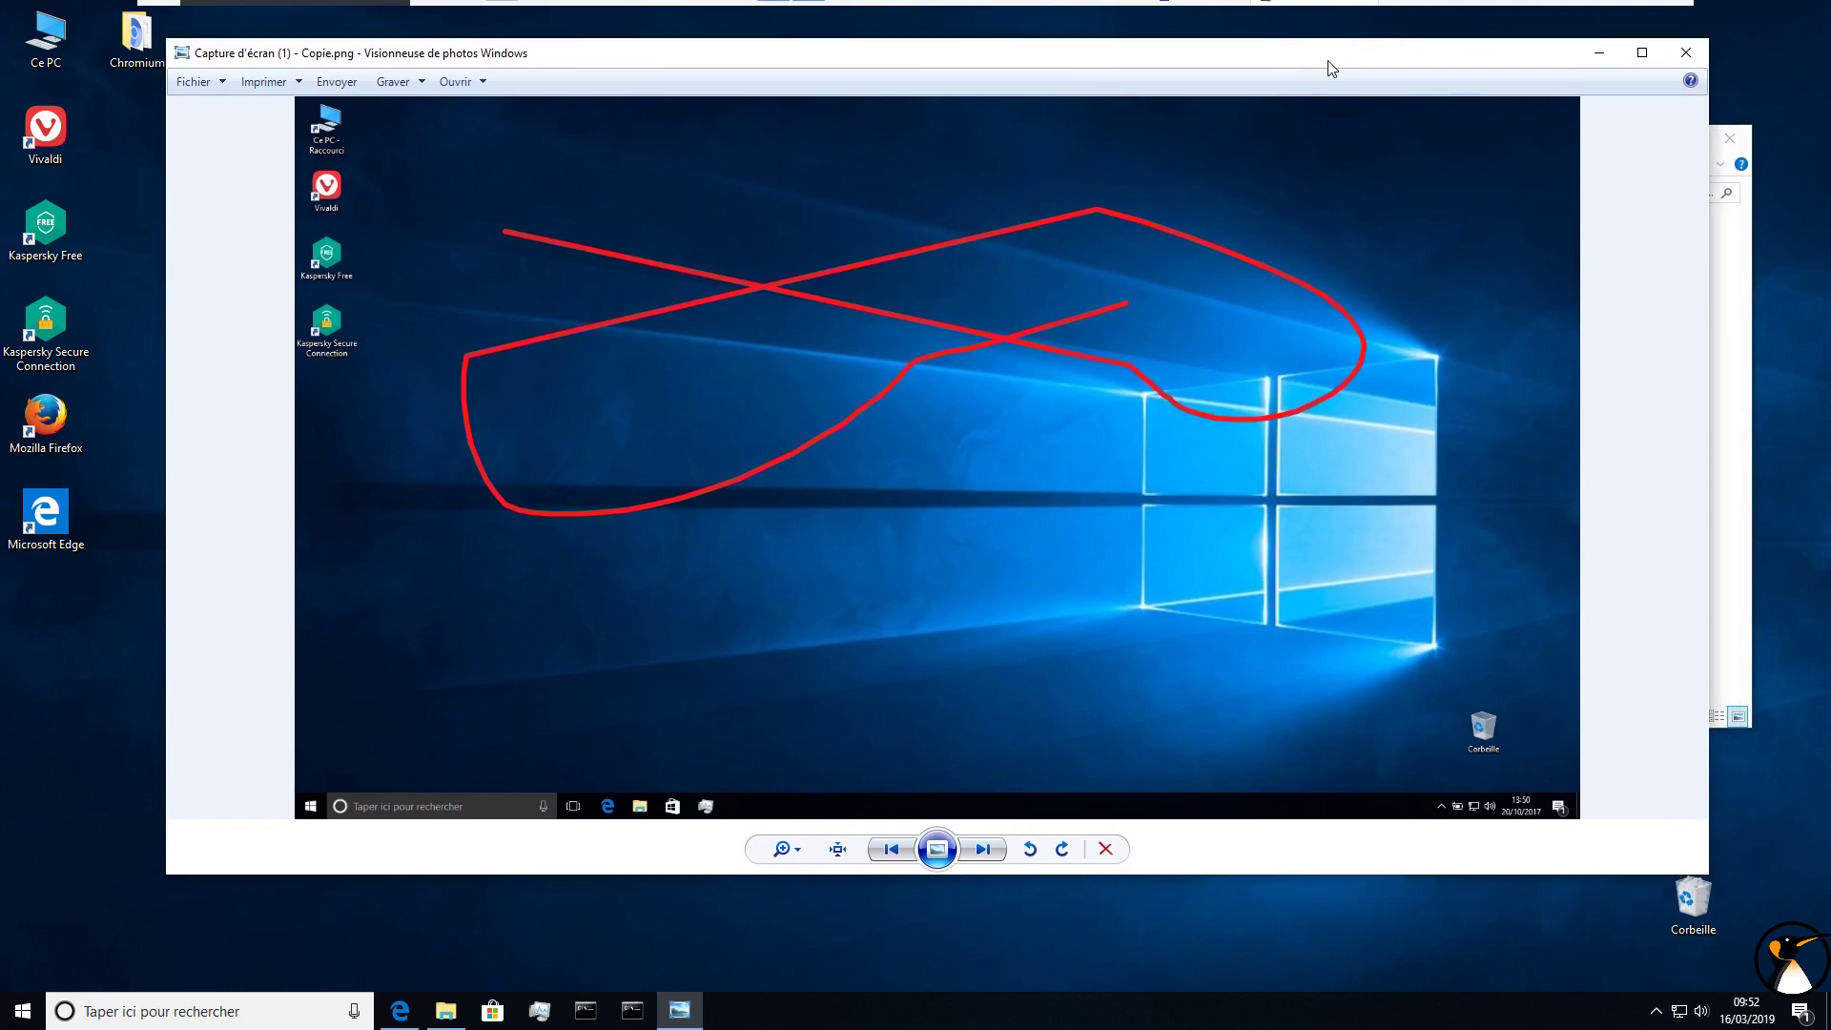
{"action": "left_click", "coordinate": [982, 849]}
{"action": "left_click", "coordinate": [896, 852]}
{"action": "left_click", "coordinate": [983, 849]}
{"action": "left_click", "coordinate": [1030, 849]}
{"action": "left_click", "coordinate": [1061, 849]}
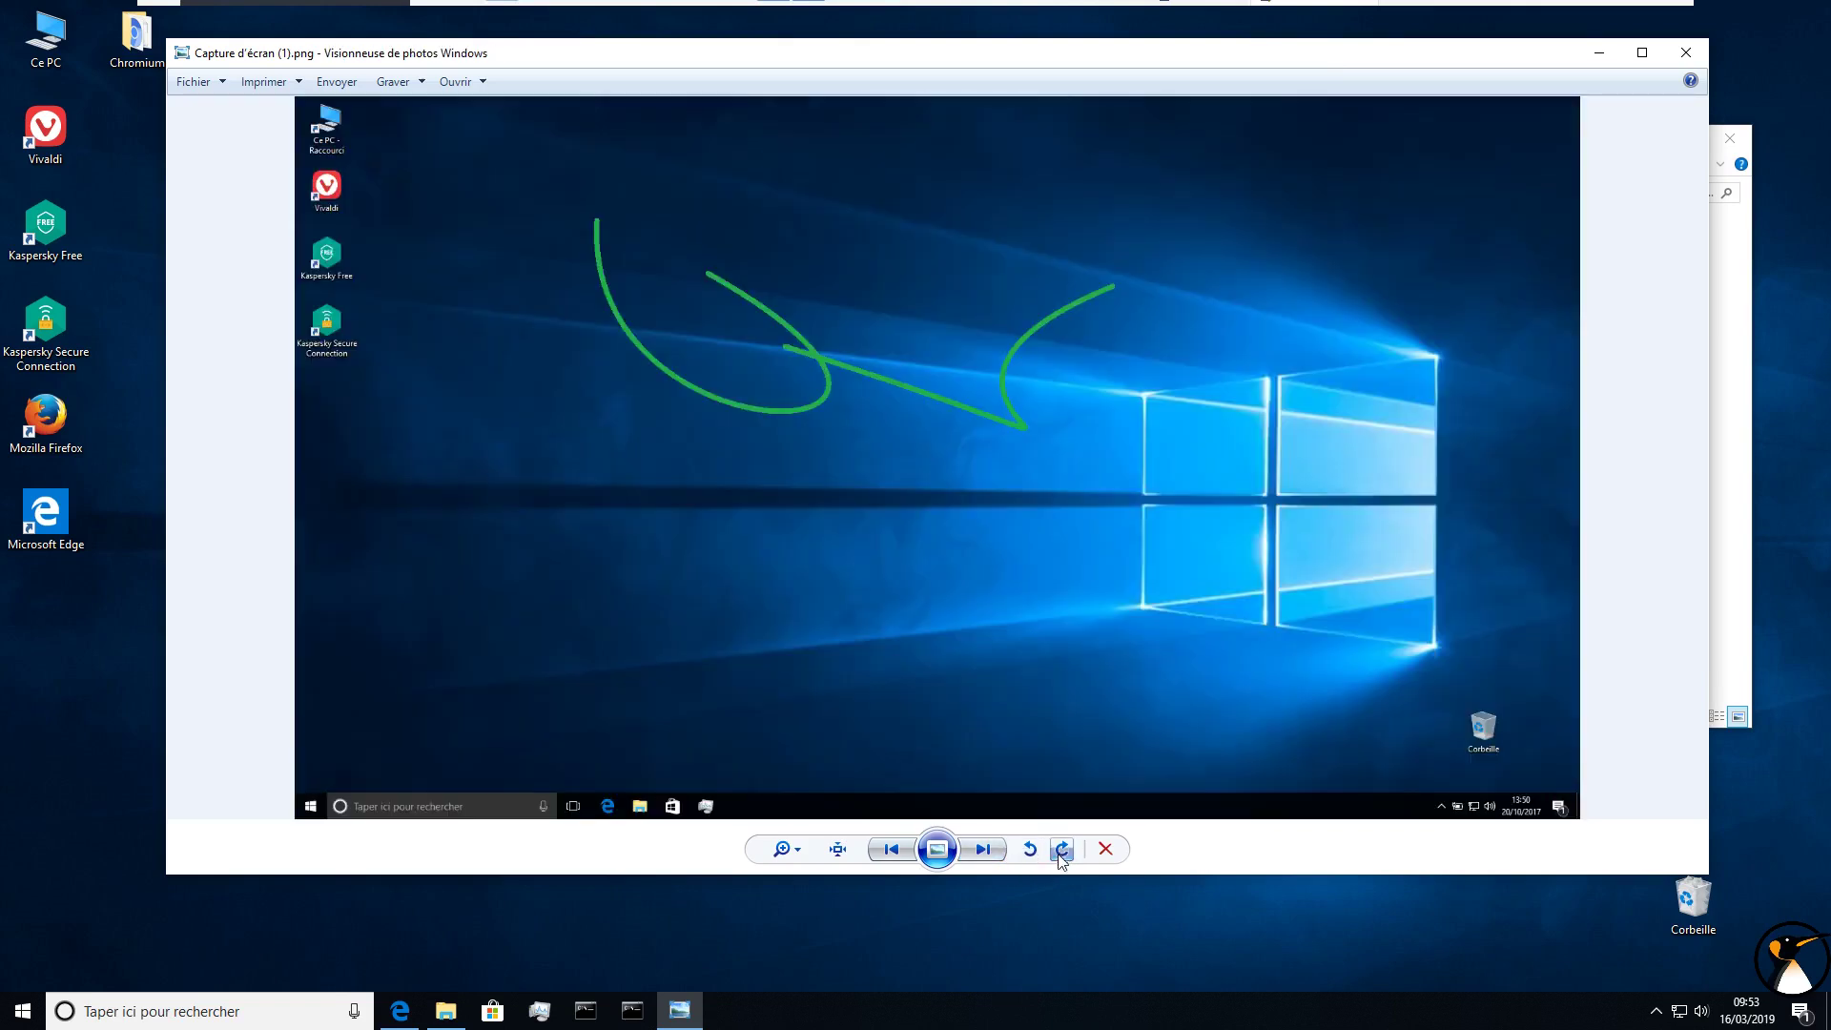
Step: Zoom in on Capture d'écran (1).png in the photo viewer
{"action": "left_click", "coordinate": [788, 849]}
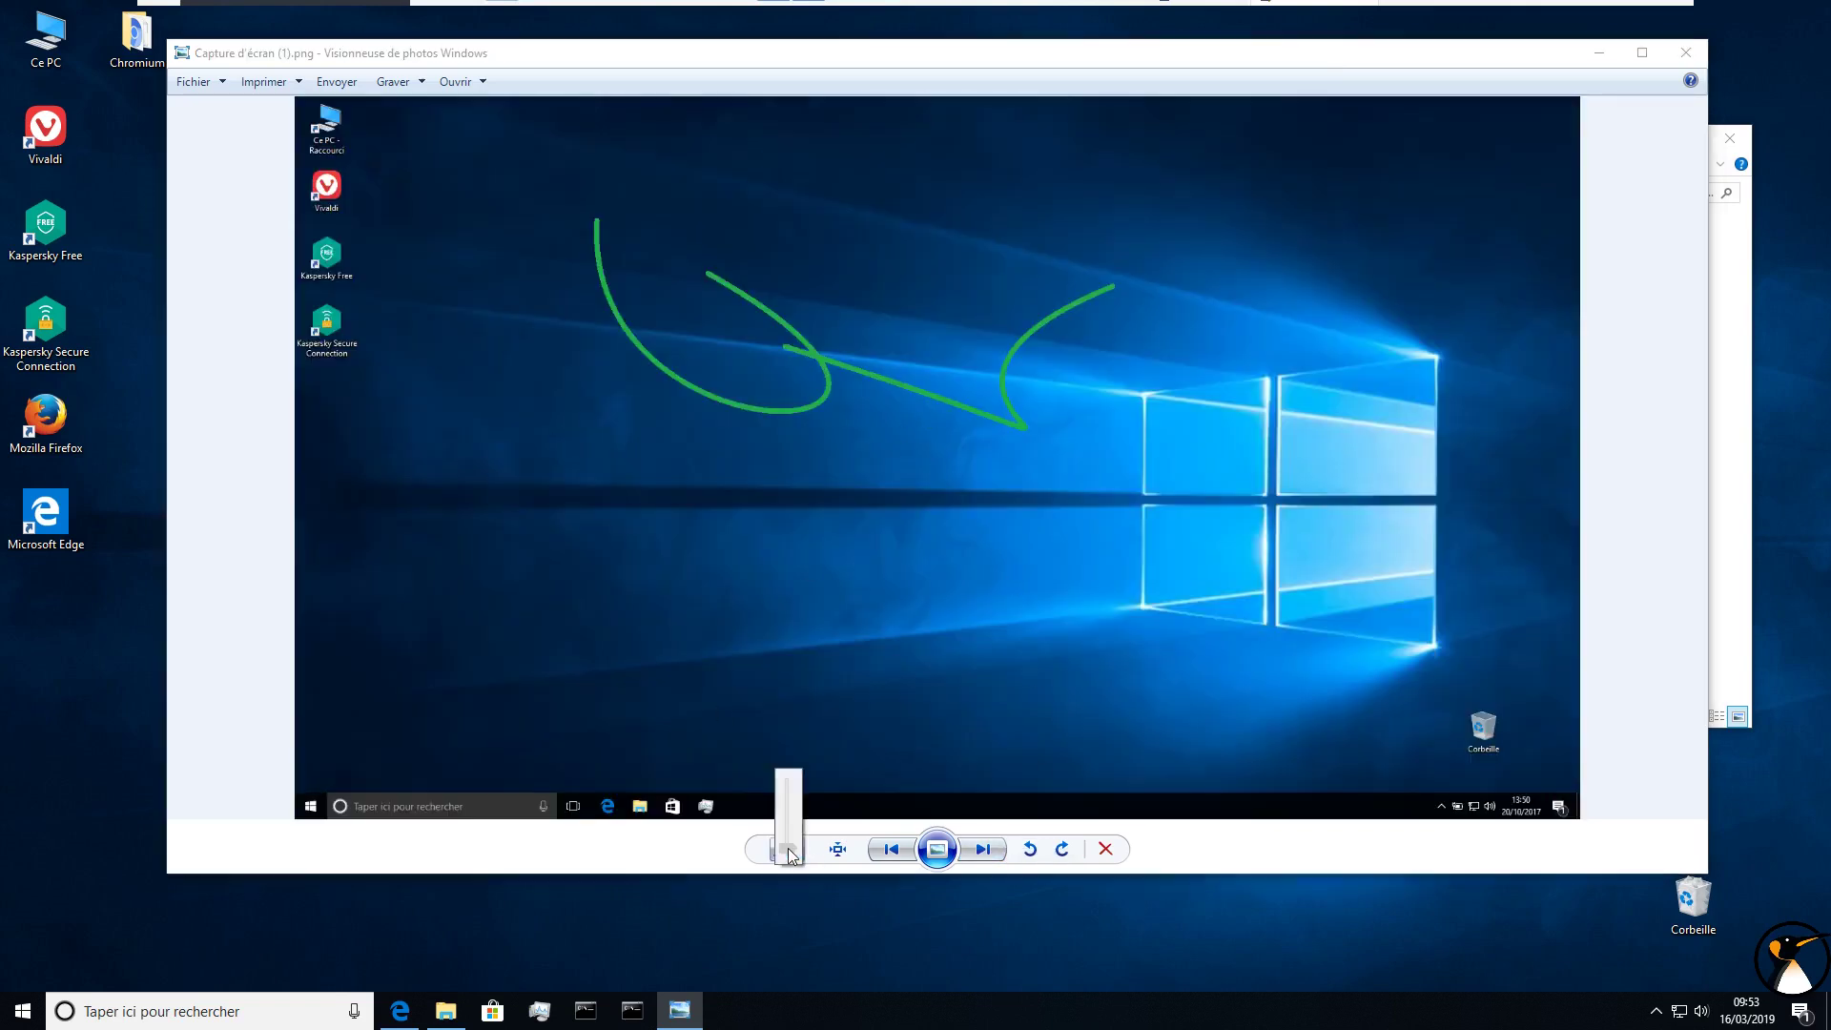
{"action": "mouse_move", "coordinate": [788, 850]}
{"action": "left_mouse_down"}
{"action": "mouse_move", "coordinate": [784, 777]}
{"action": "mouse_move", "coordinate": [780, 878]}
{"action": "left_mouse_up"}
{"action": "scroll", "coordinate": [851, 826], "scroll_direction": "up", "scroll_amount": 2}
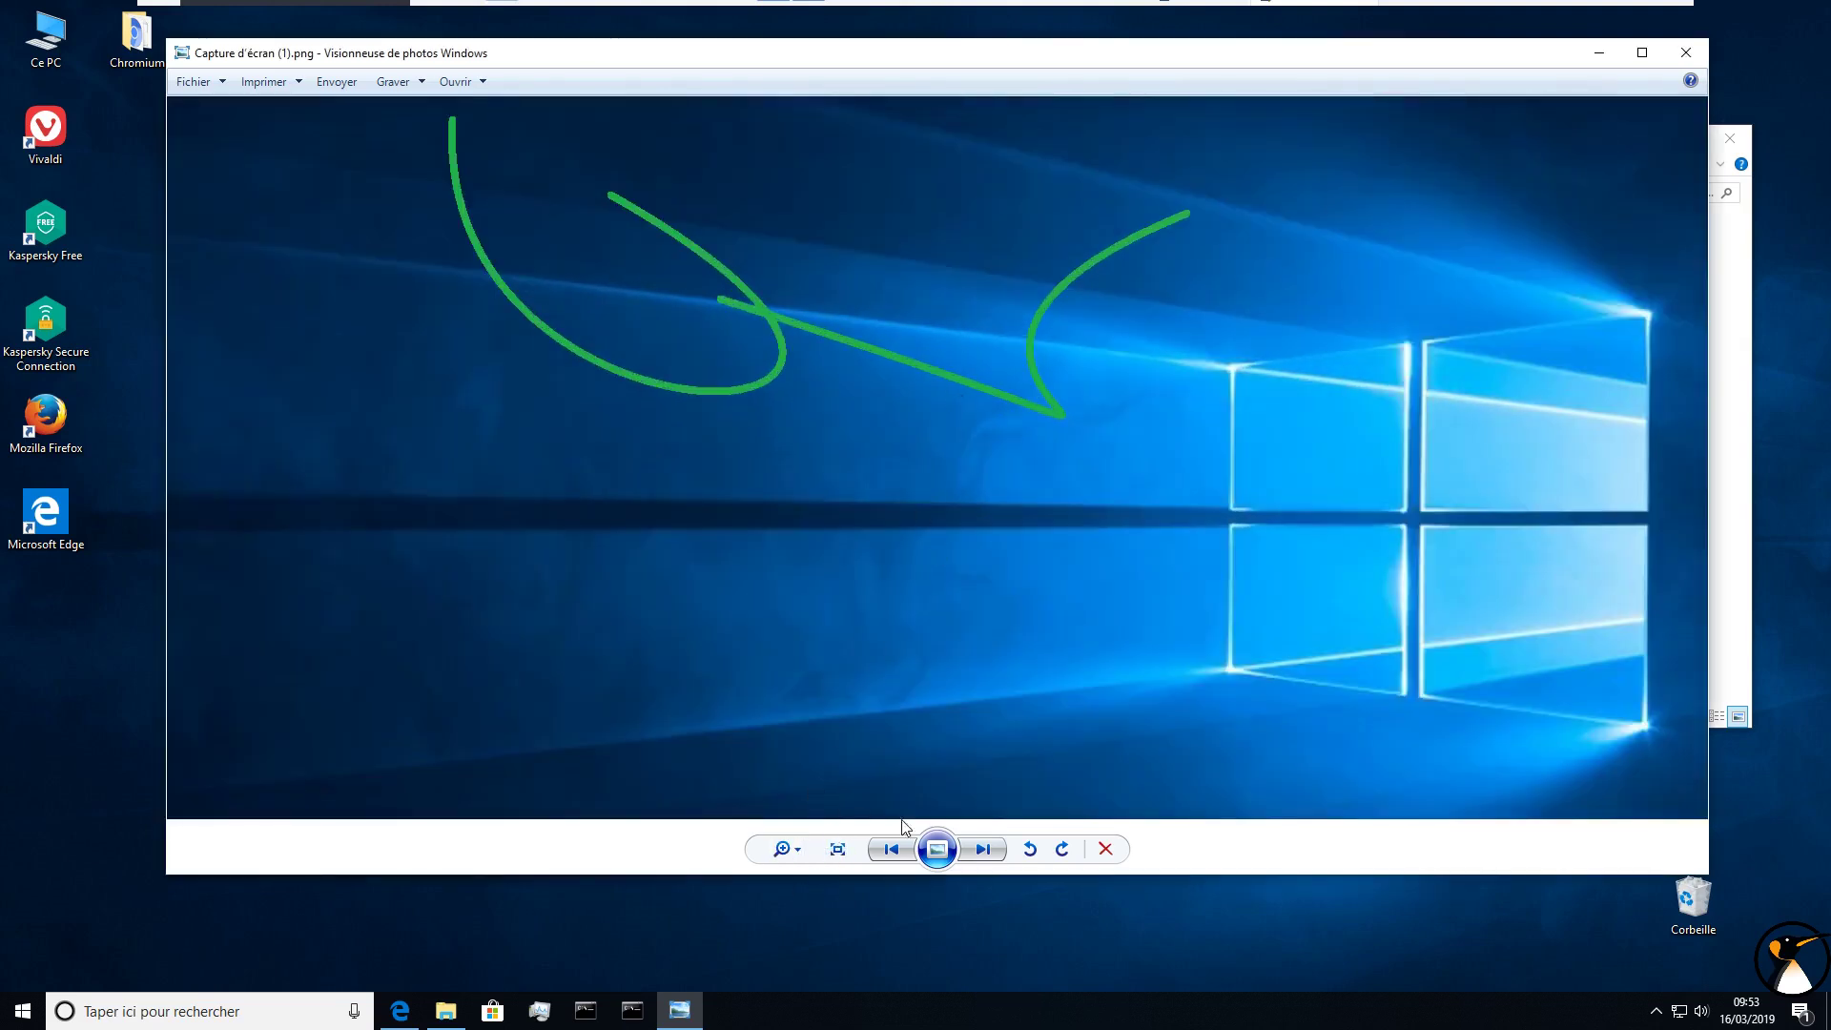
{"action": "left_click", "coordinate": [198, 82]}
{"action": "left_click", "coordinate": [256, 90]}
{"action": "left_click", "coordinate": [181, 78]}
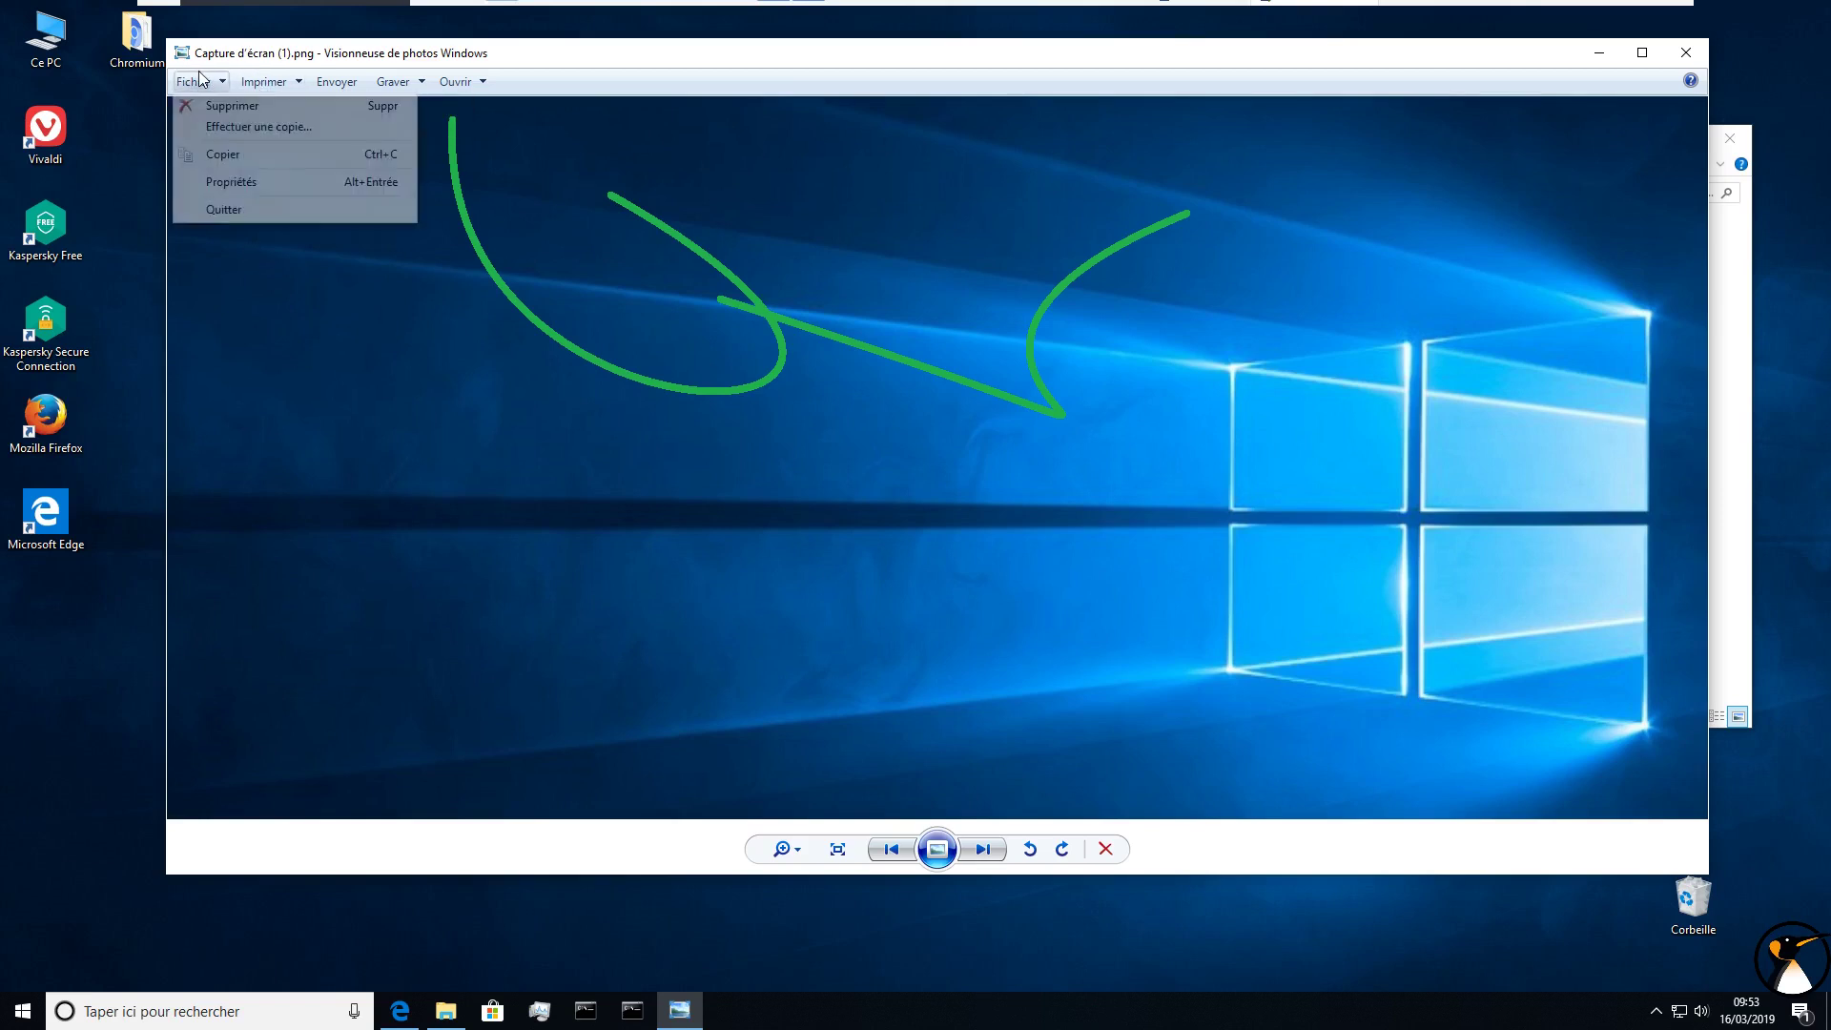
Step: Check the viewer's properties, print and send-by-email options for Capture d'écran (1).png, dismissing each without making changes
{"action": "left_click", "coordinate": [211, 185]}
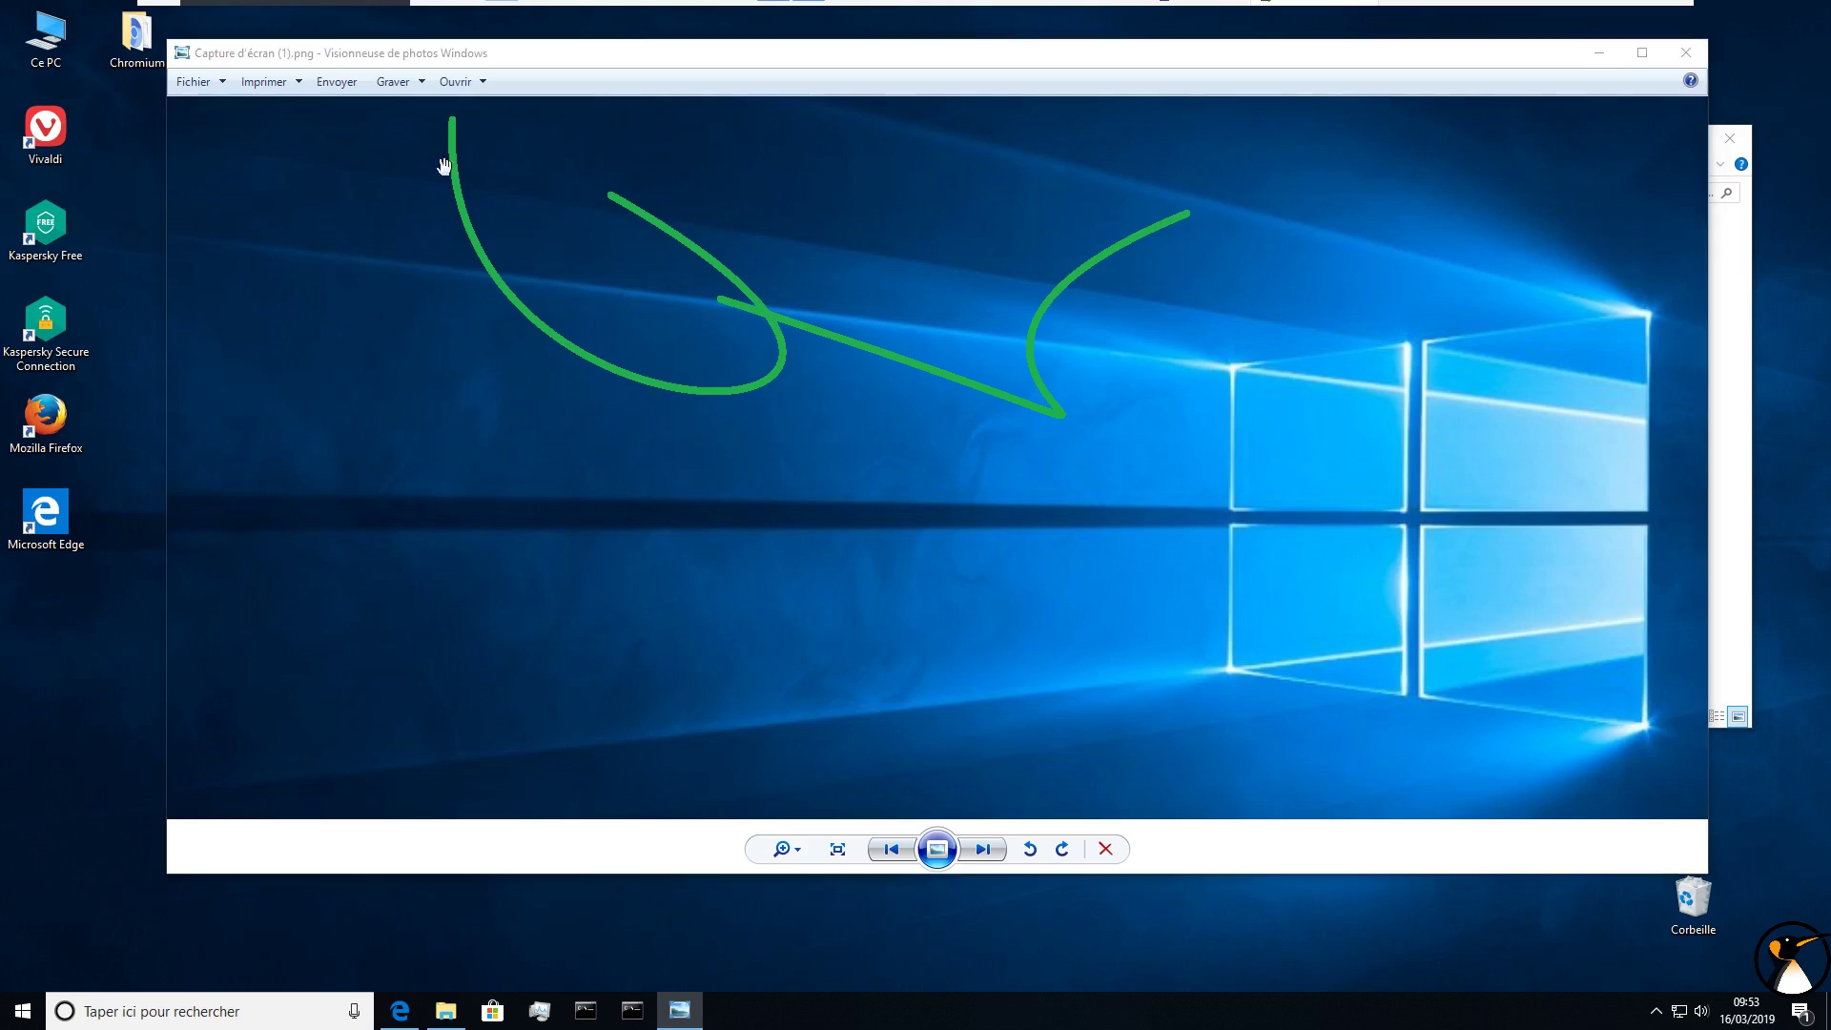
{"action": "left_click", "coordinate": [646, 196]}
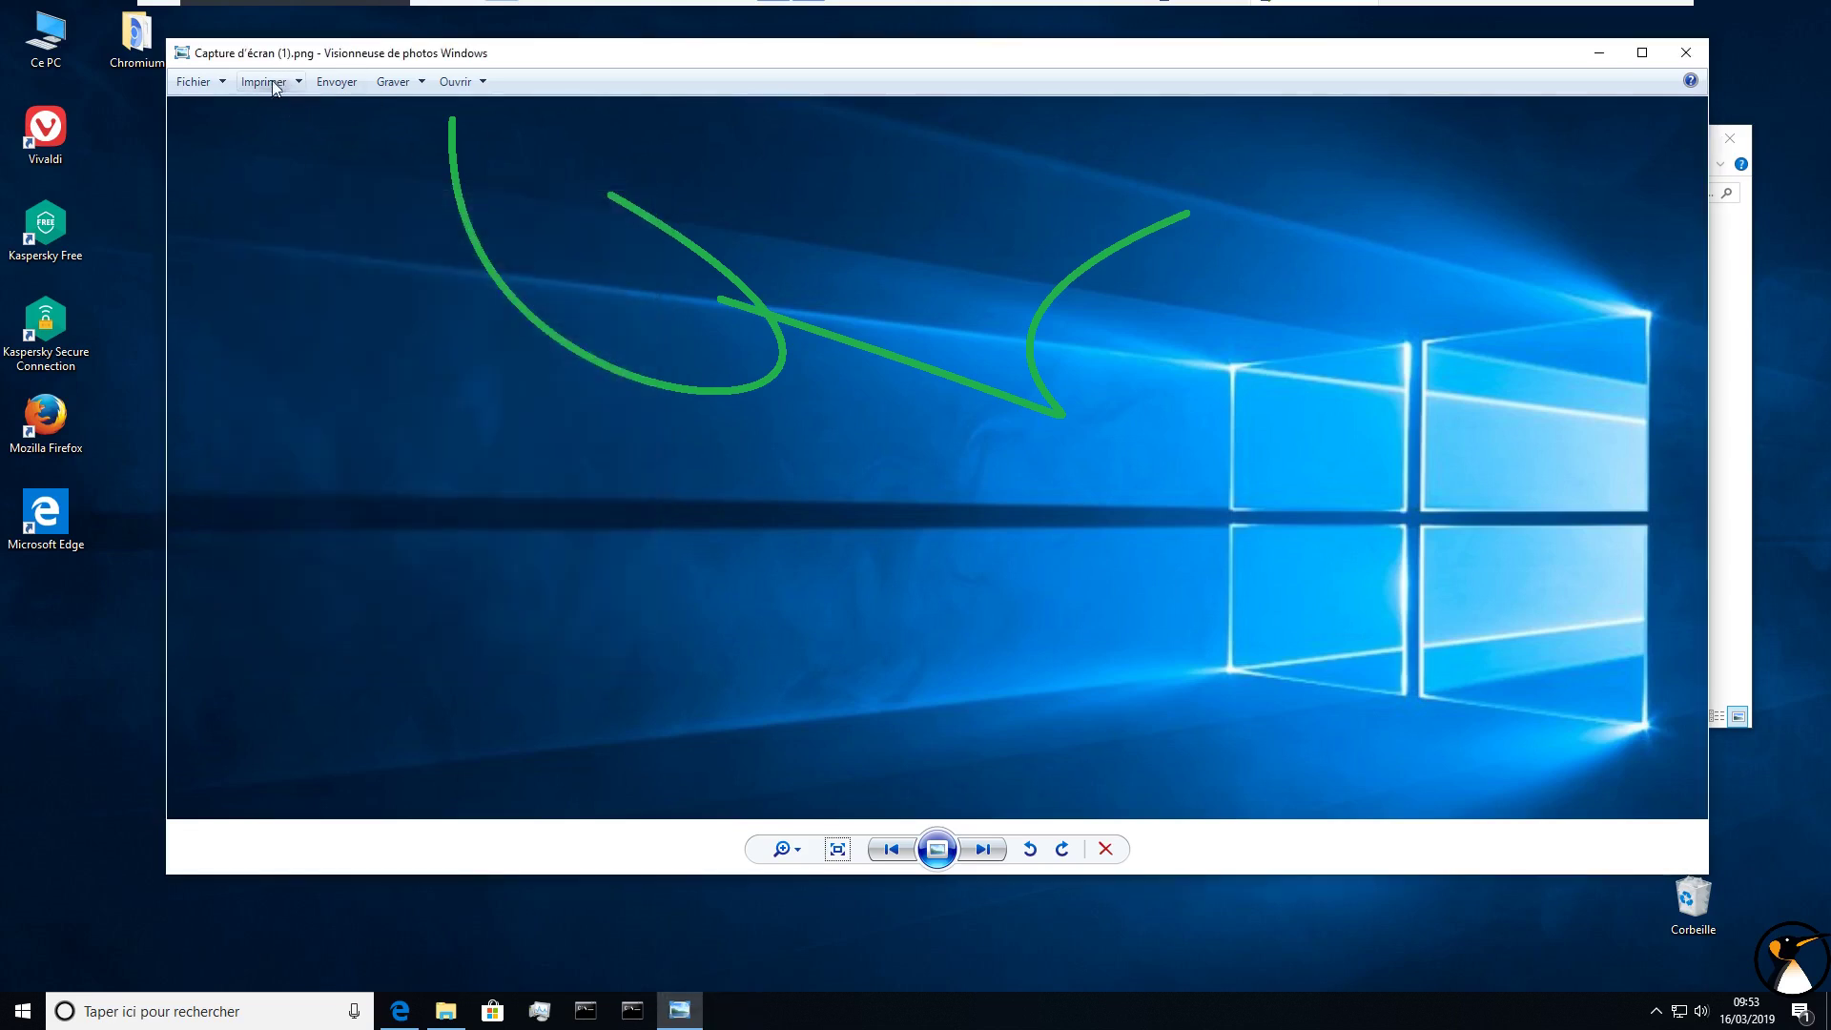
{"action": "left_click", "coordinate": [272, 81]}
{"action": "left_click", "coordinate": [334, 83]}
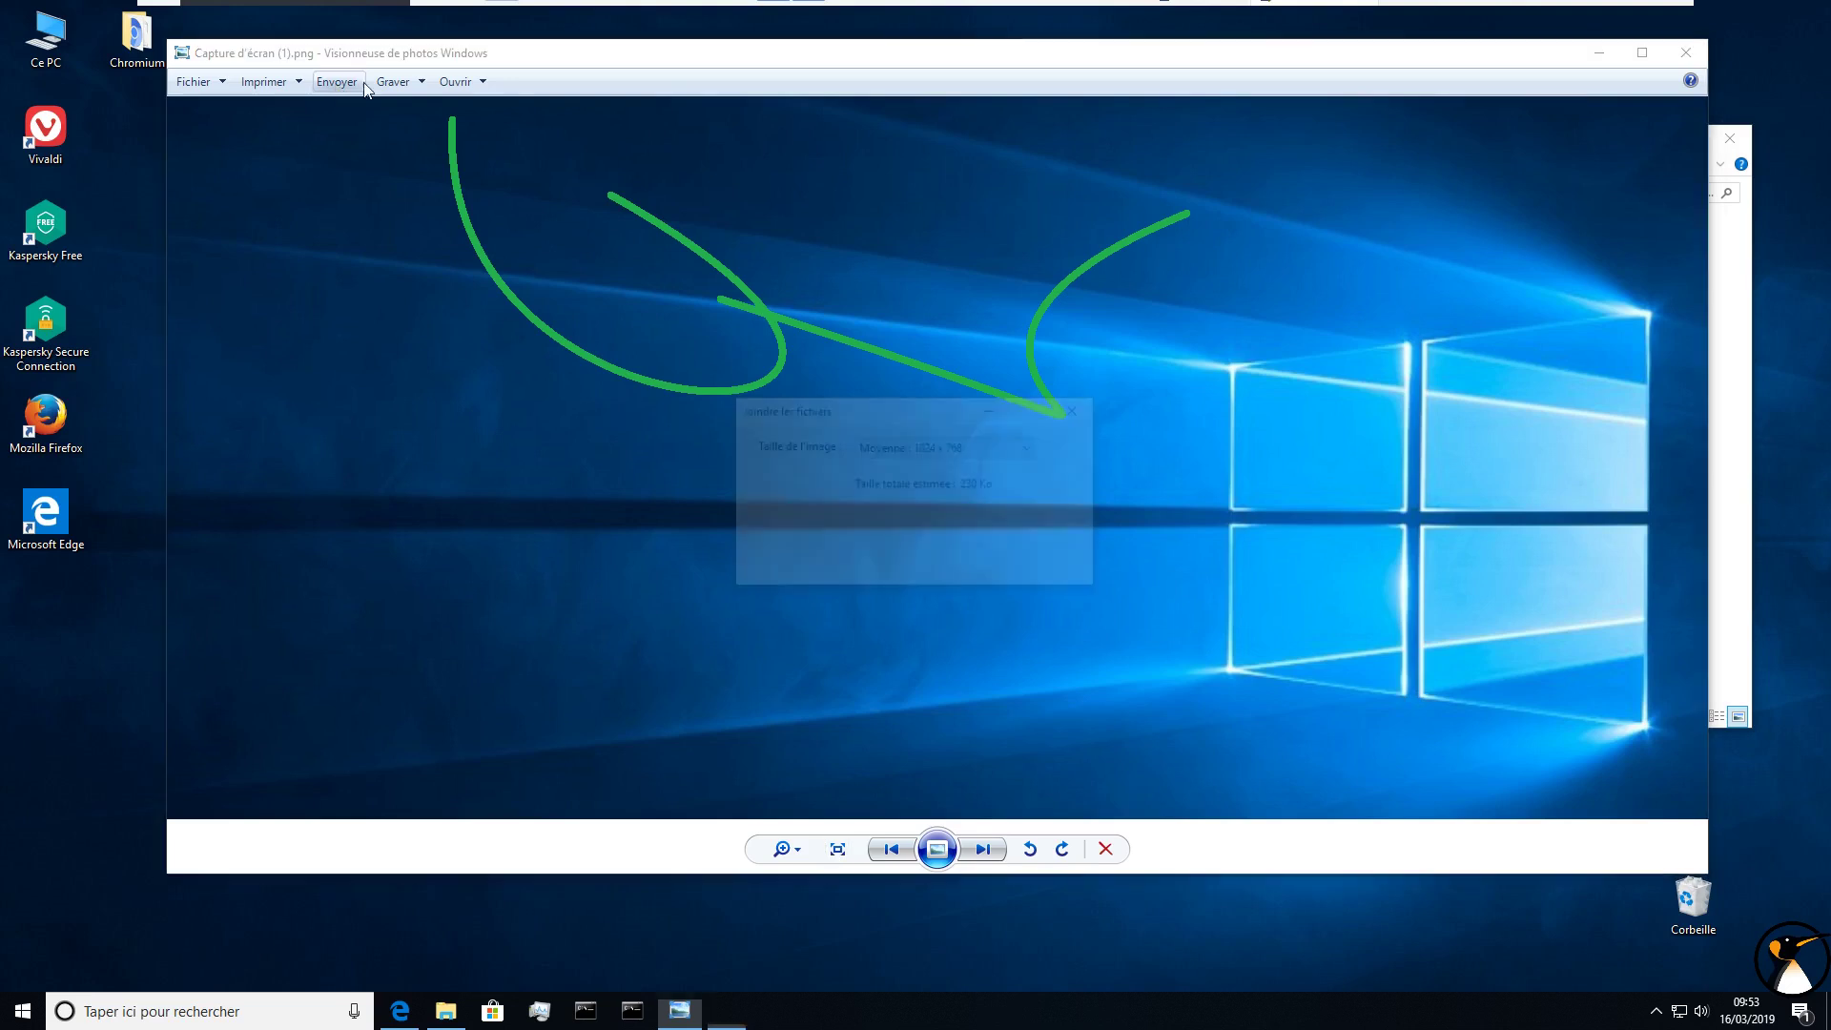
{"action": "left_click", "coordinate": [1047, 565]}
Step: Look at the viewer's burn and open-with options, and open Capture d'écran (1).png in Paint
{"action": "left_click", "coordinate": [393, 82]}
{"action": "left_click", "coordinate": [471, 84]}
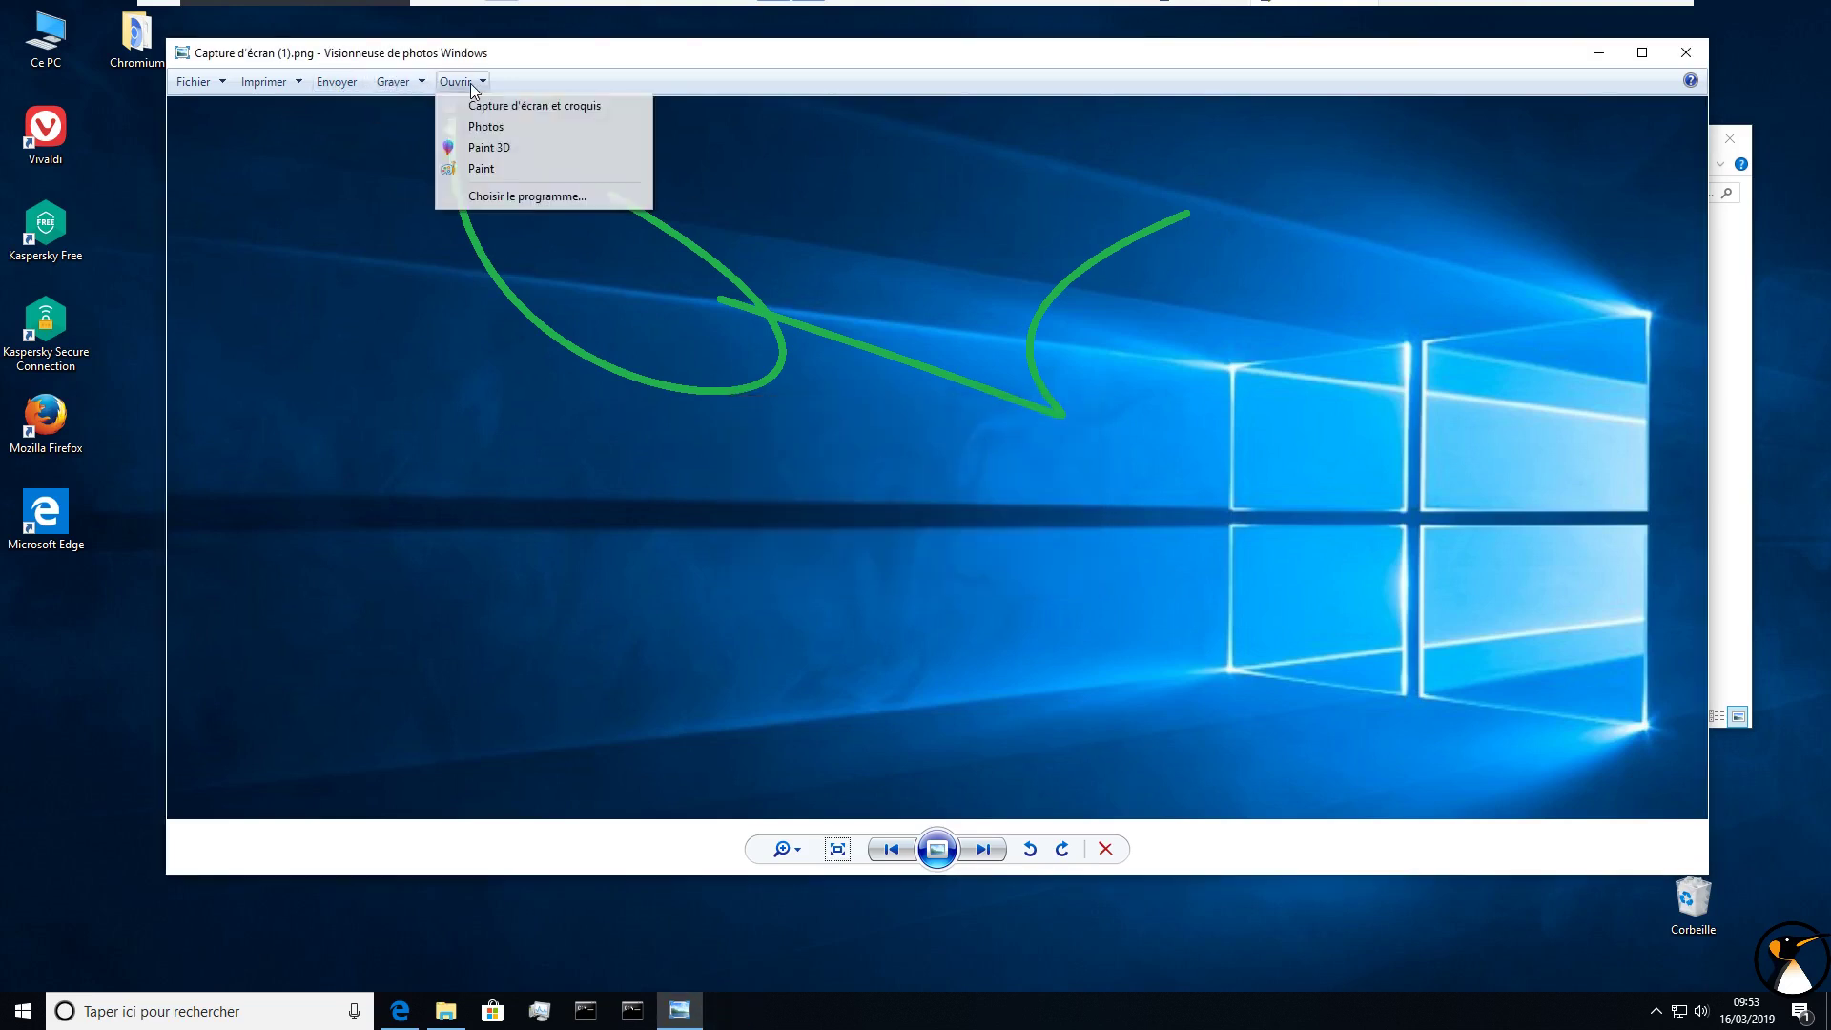
{"action": "left_click", "coordinate": [497, 167]}
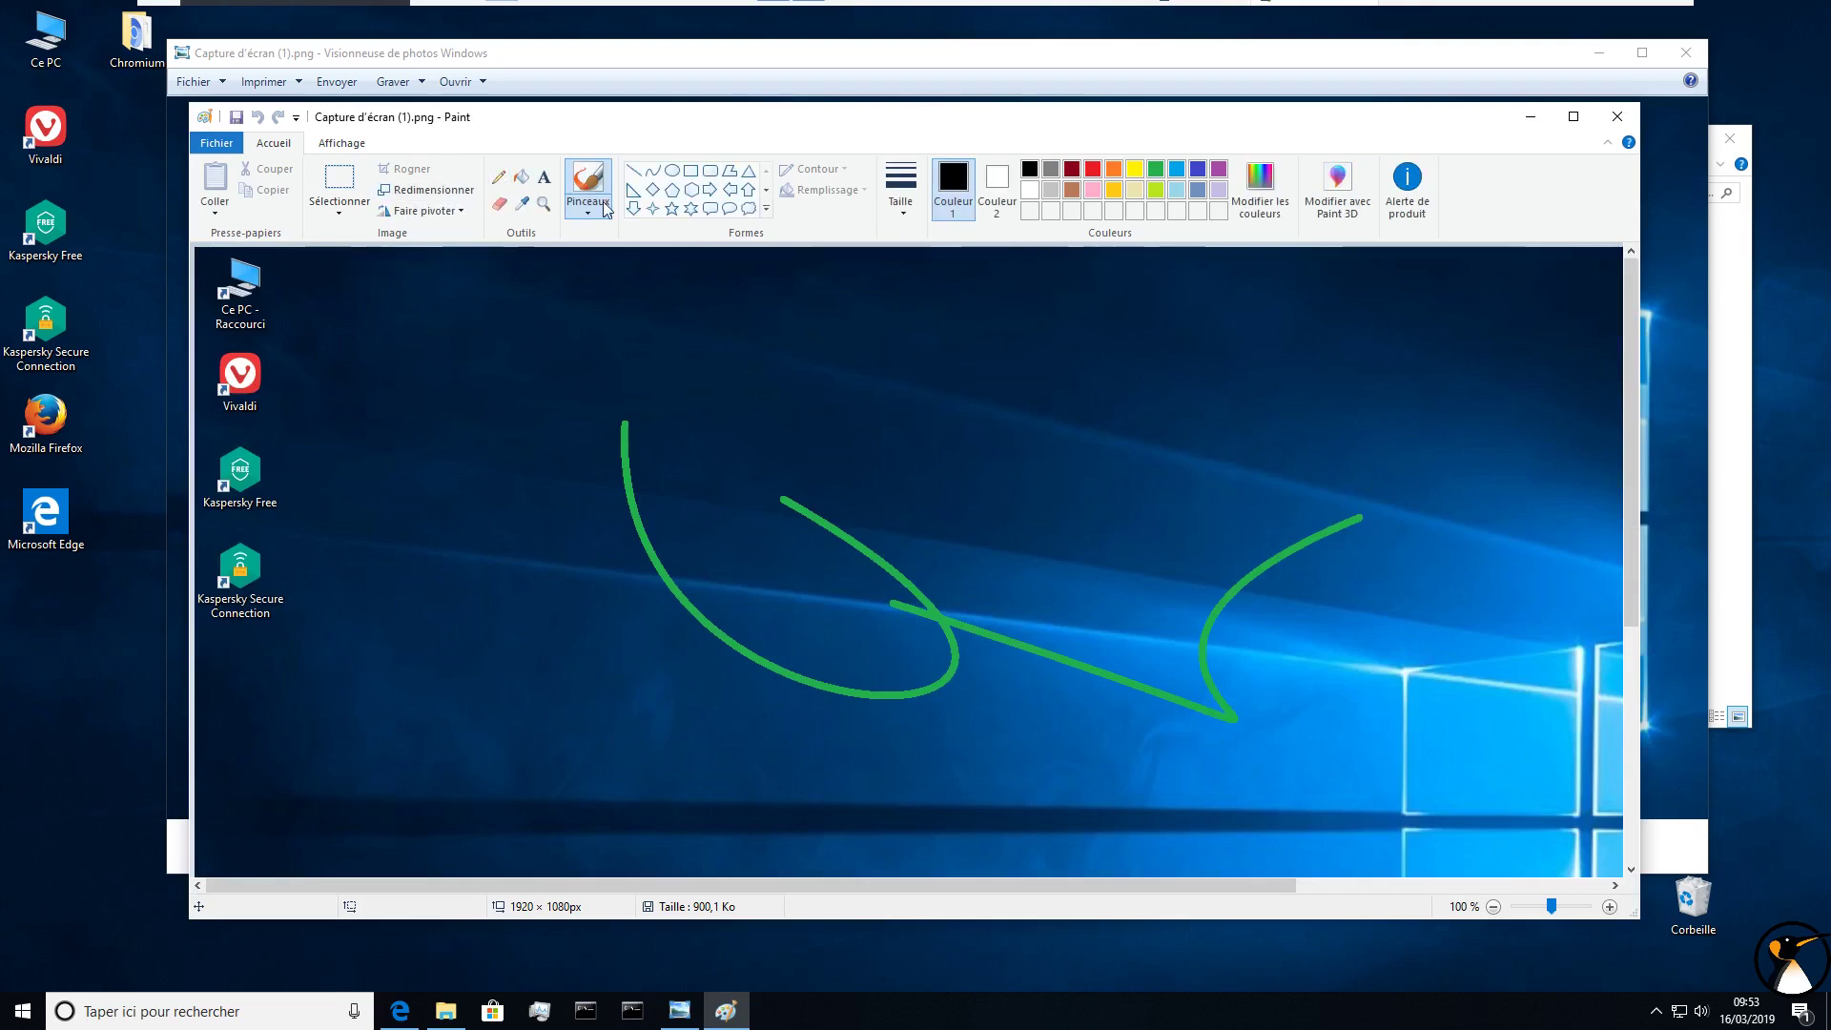
Step: Draw a freehand scribble of overlapping yellow loops with the pencil across the lower middle of the screenshot, using a chosen line thickness
{"action": "left_click", "coordinate": [498, 178]}
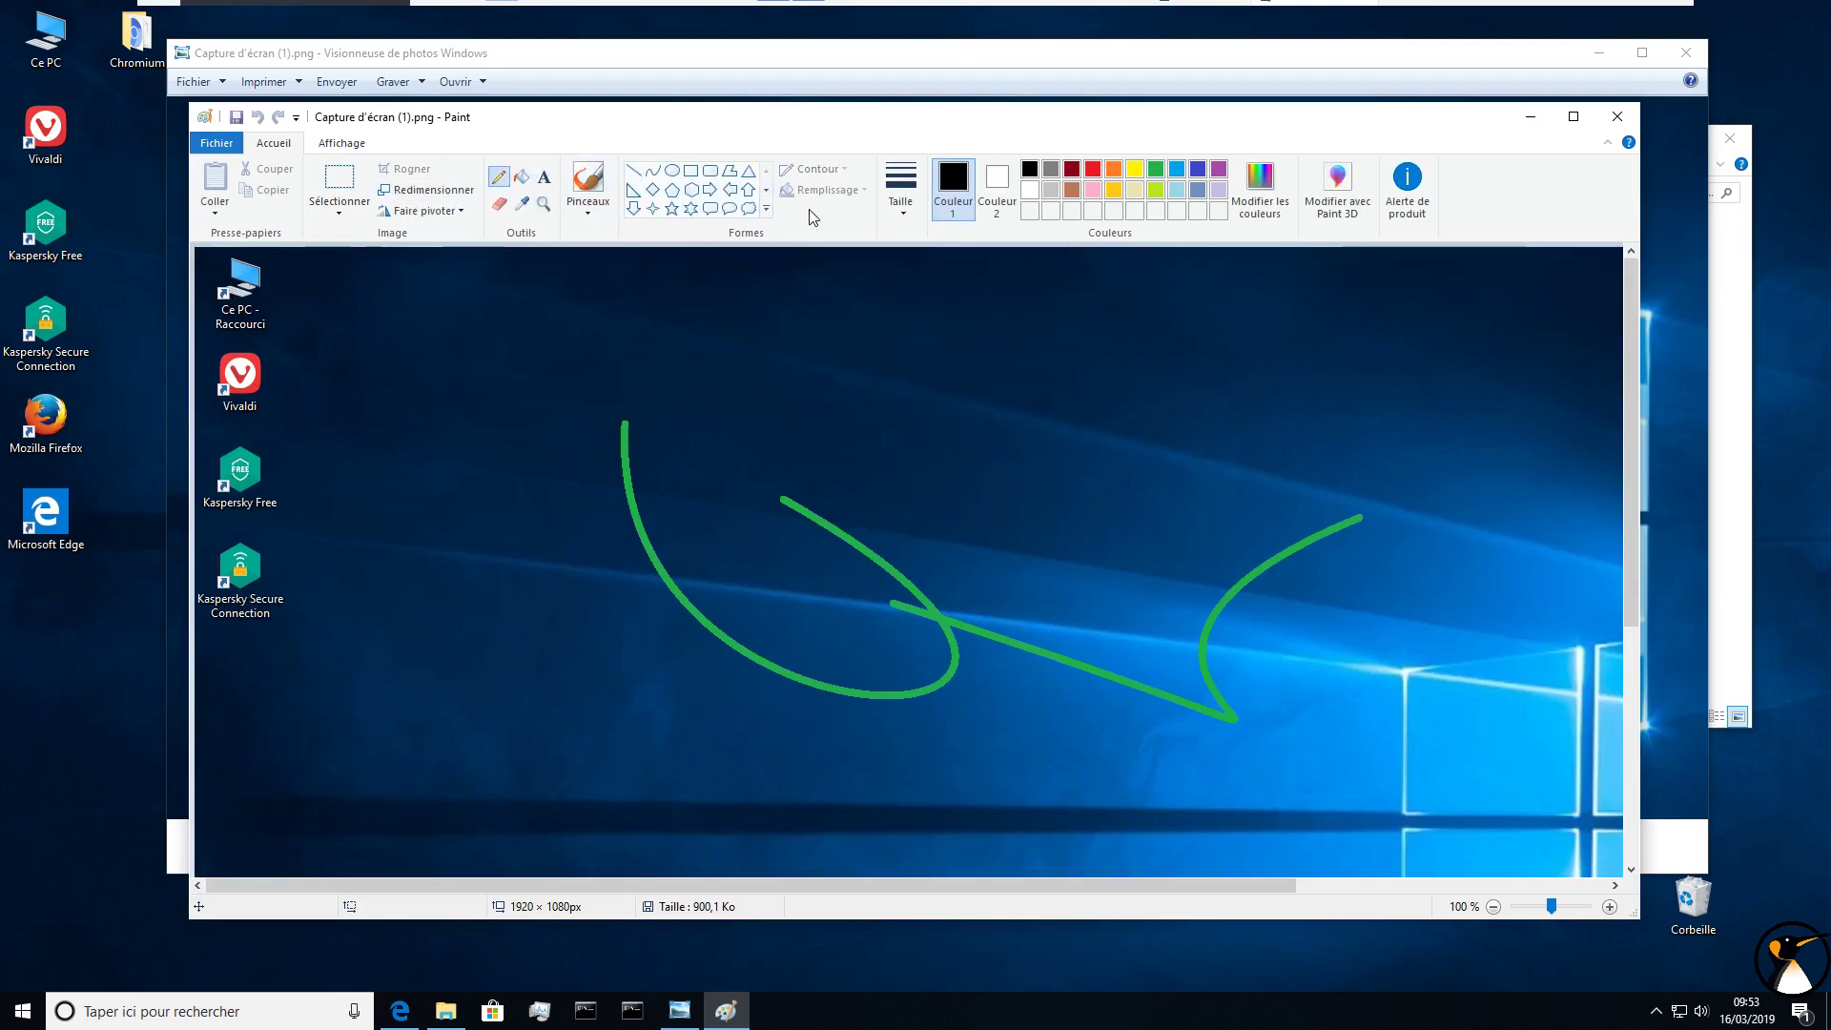
{"action": "left_click", "coordinate": [897, 208]}
{"action": "left_click", "coordinate": [914, 282]}
{"action": "scroll", "coordinate": [932, 347], "scroll_direction": "down", "scroll_amount": 4}
{"action": "left_click", "coordinate": [1135, 170]}
{"action": "mouse_move", "coordinate": [645, 472]}
{"action": "left_mouse_down"}
{"action": "mouse_move", "coordinate": [1348, 478]}
{"action": "mouse_move", "coordinate": [570, 479]}
{"action": "left_mouse_up"}
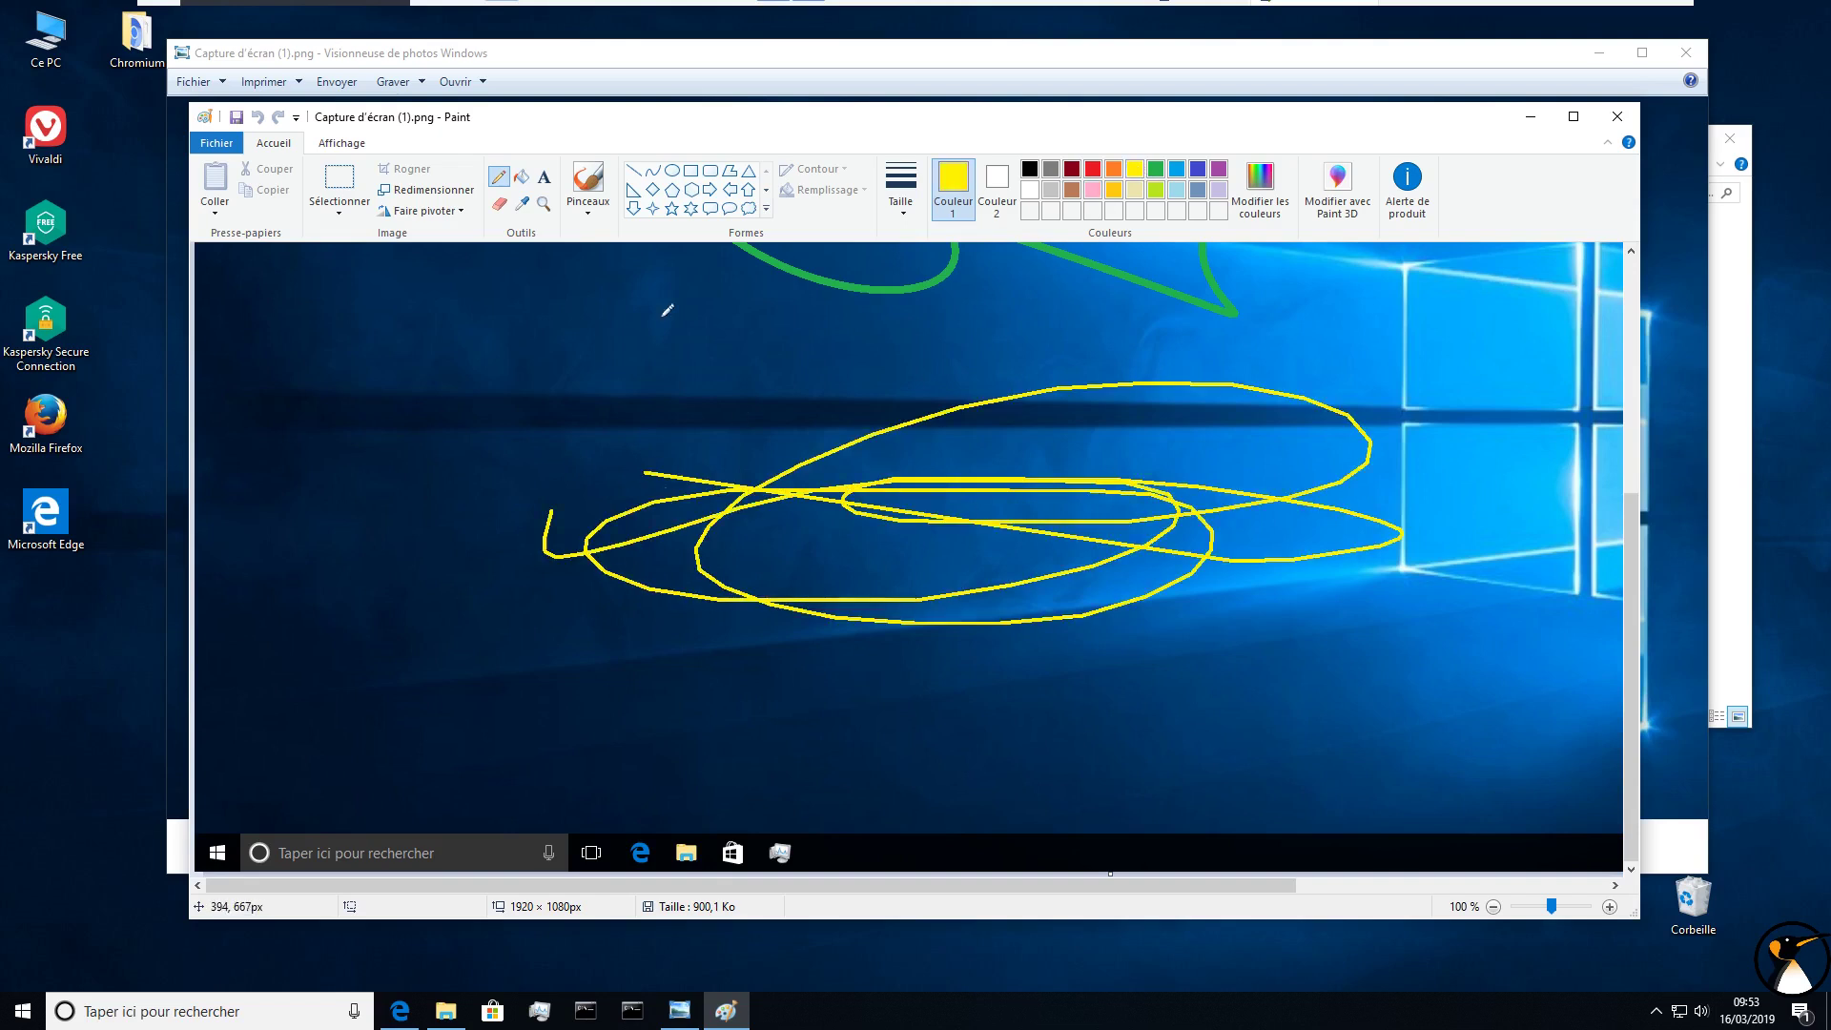
Step: Save the edited screenshot, close Paint, and zoom out in the photo viewer to show the whole image
{"action": "left_click", "coordinate": [235, 117]}
{"action": "left_click", "coordinate": [1618, 116]}
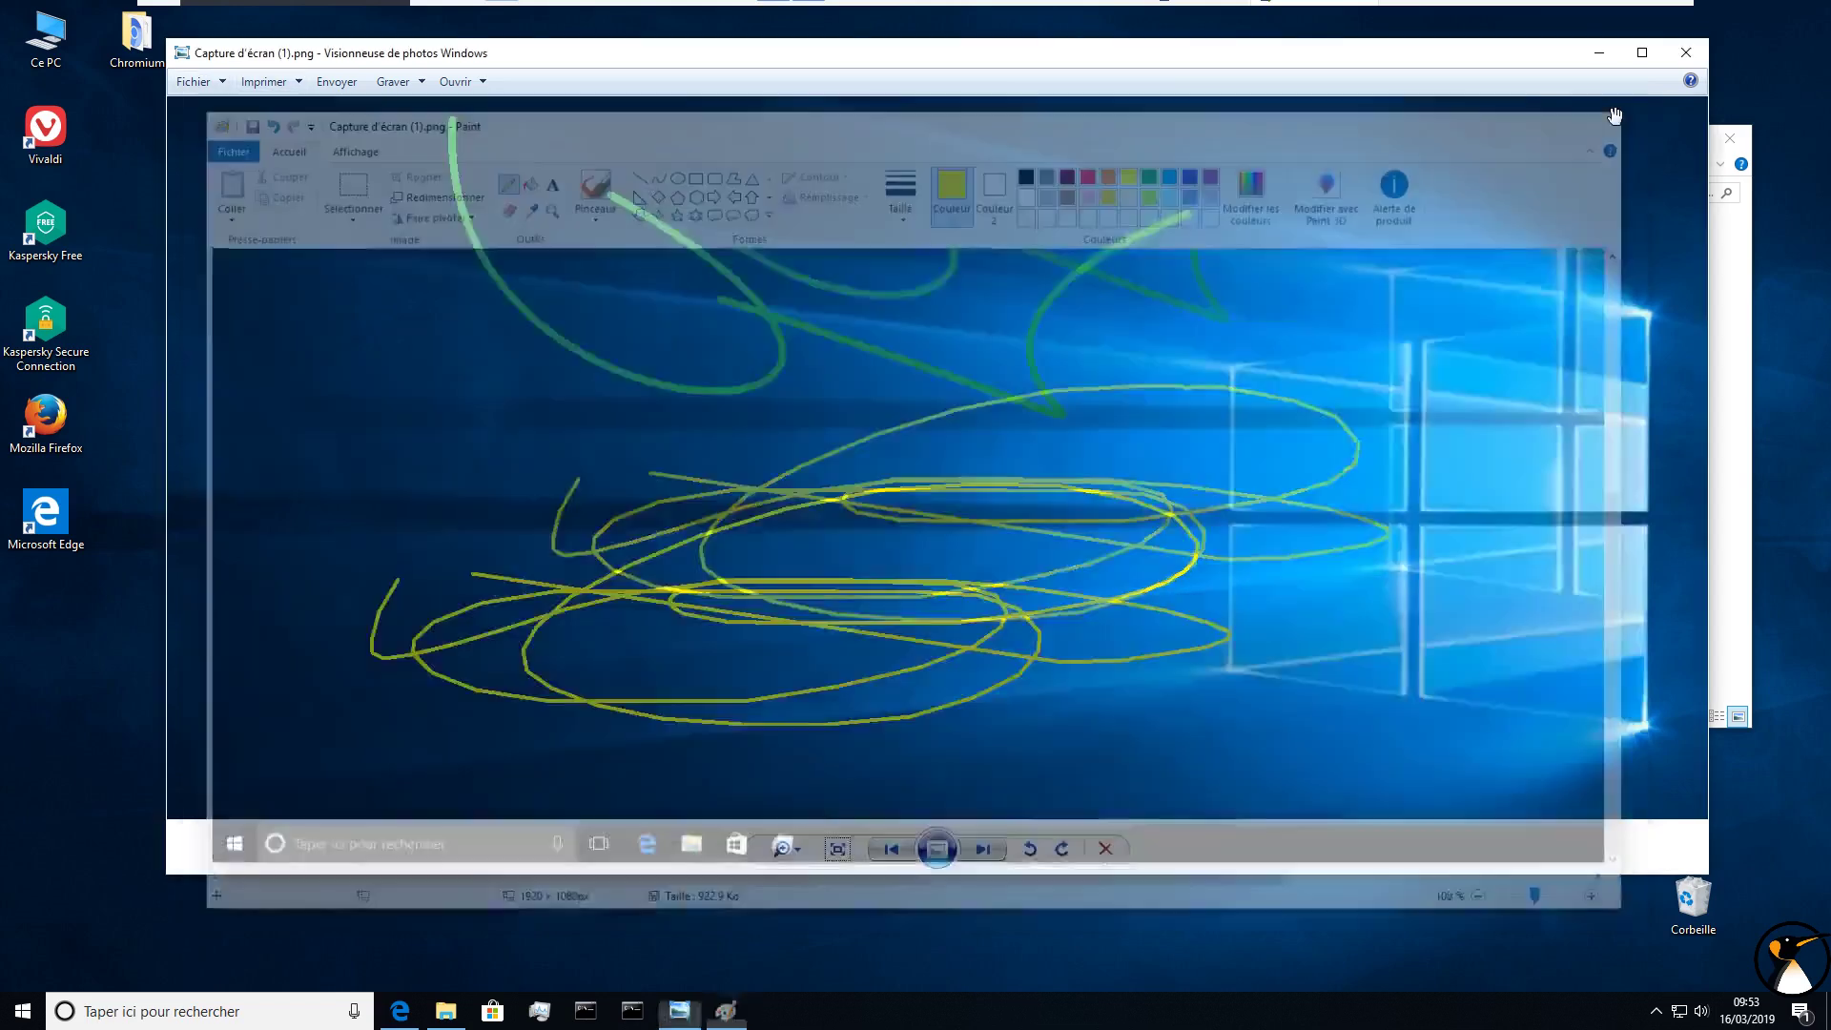
{"action": "scroll", "coordinate": [929, 456], "scroll_direction": "down", "scroll_amount": 2}
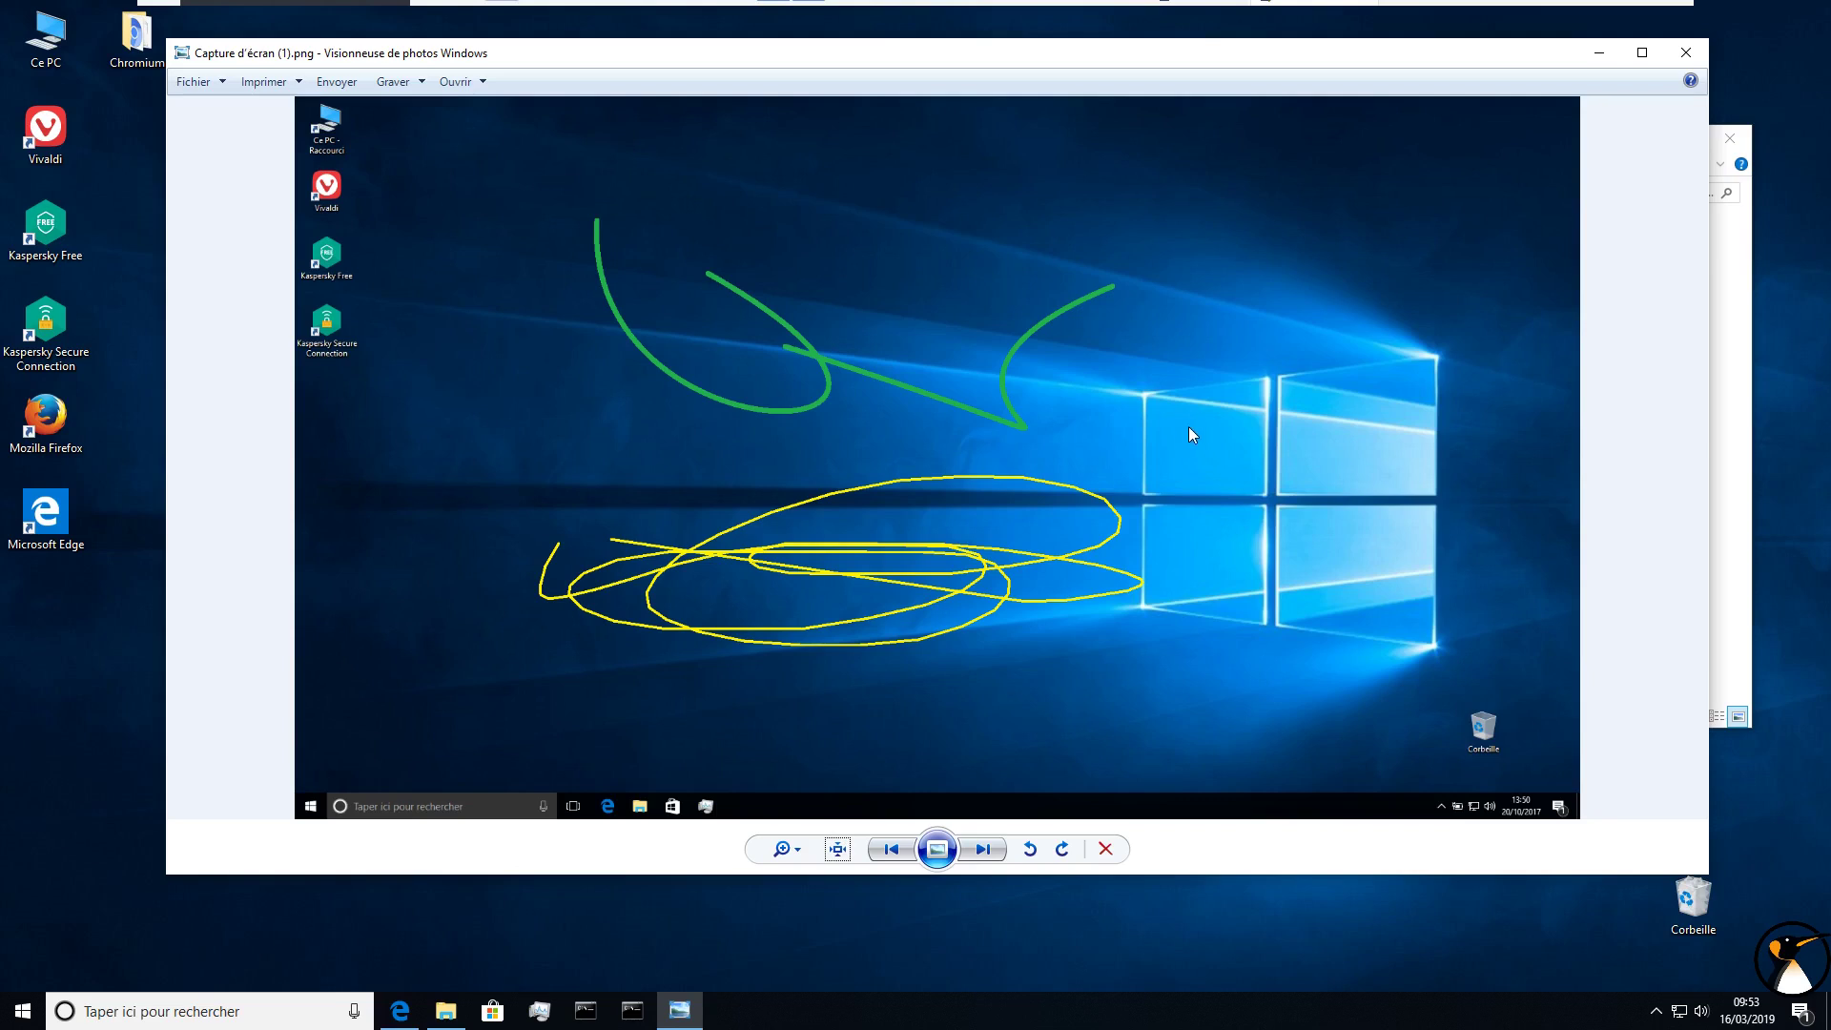
Step: Close the photo viewer and the Captures d'écran folder, and bring the linuxtricks.fr article back up in the browser
{"action": "left_click", "coordinate": [1696, 44]}
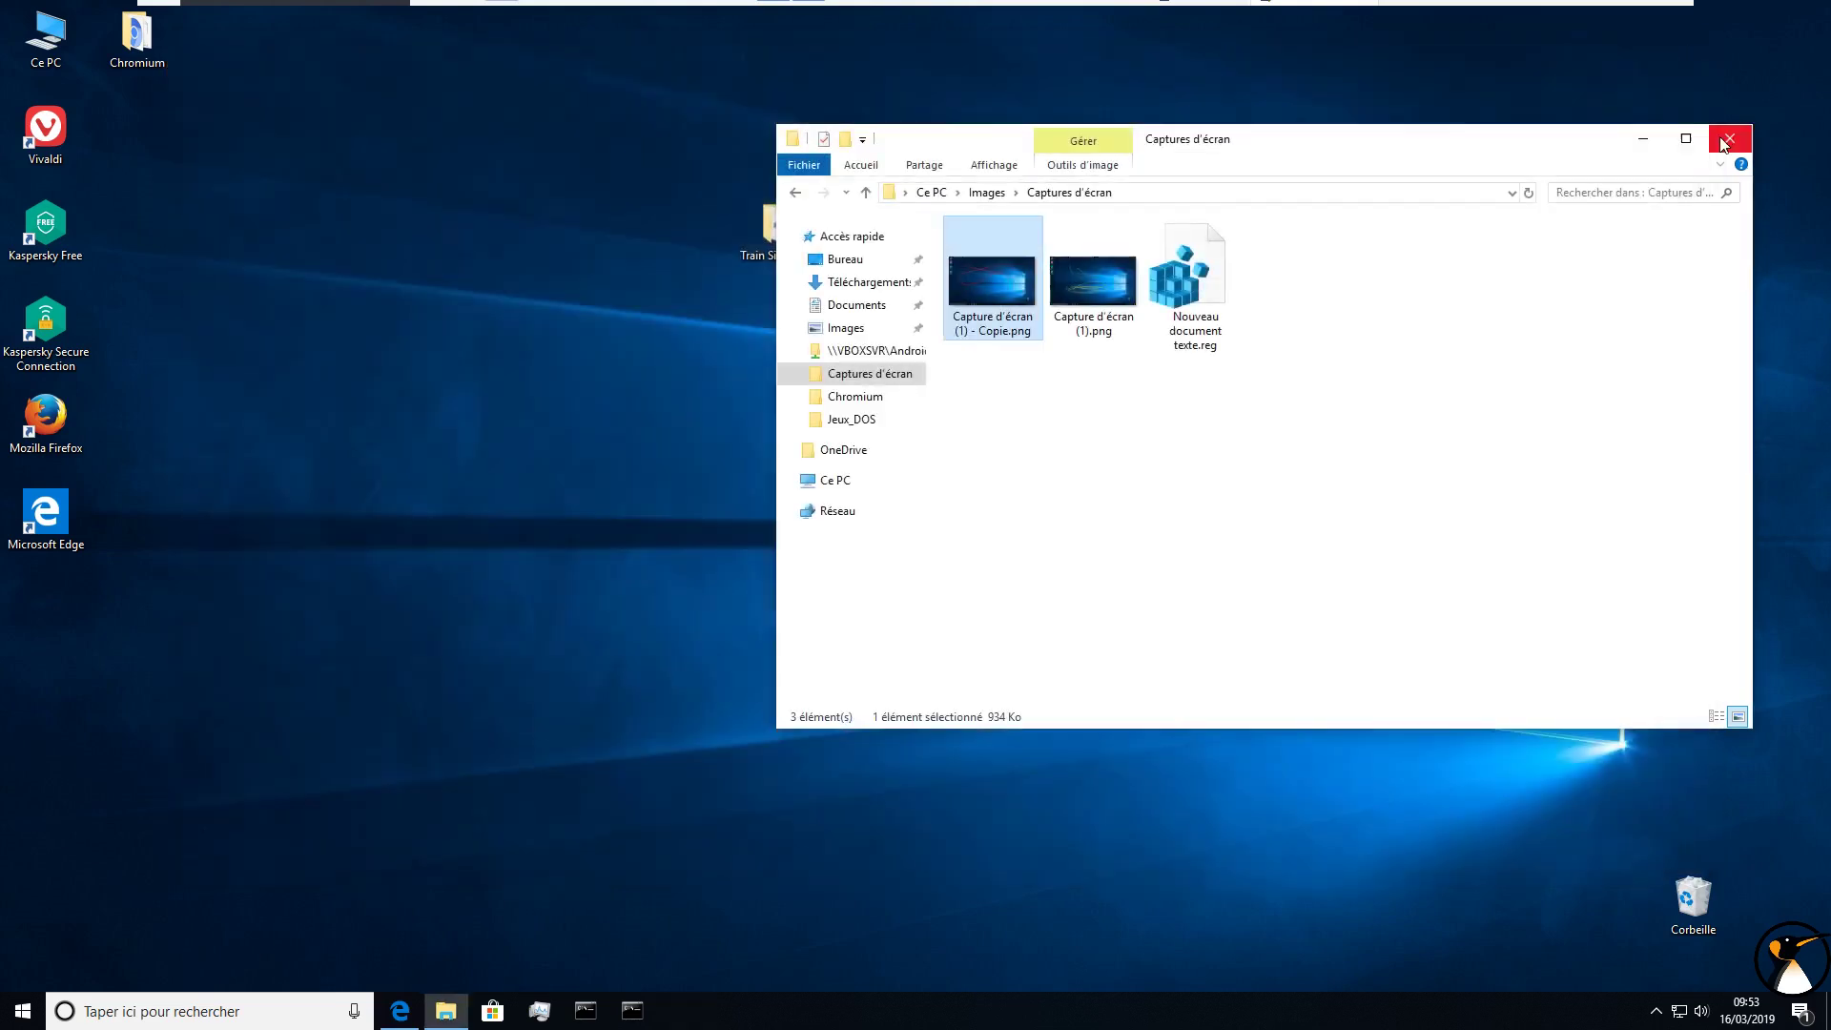
{"action": "key", "text": "alt+F4"}
{"action": "left_click", "coordinate": [400, 1011]}
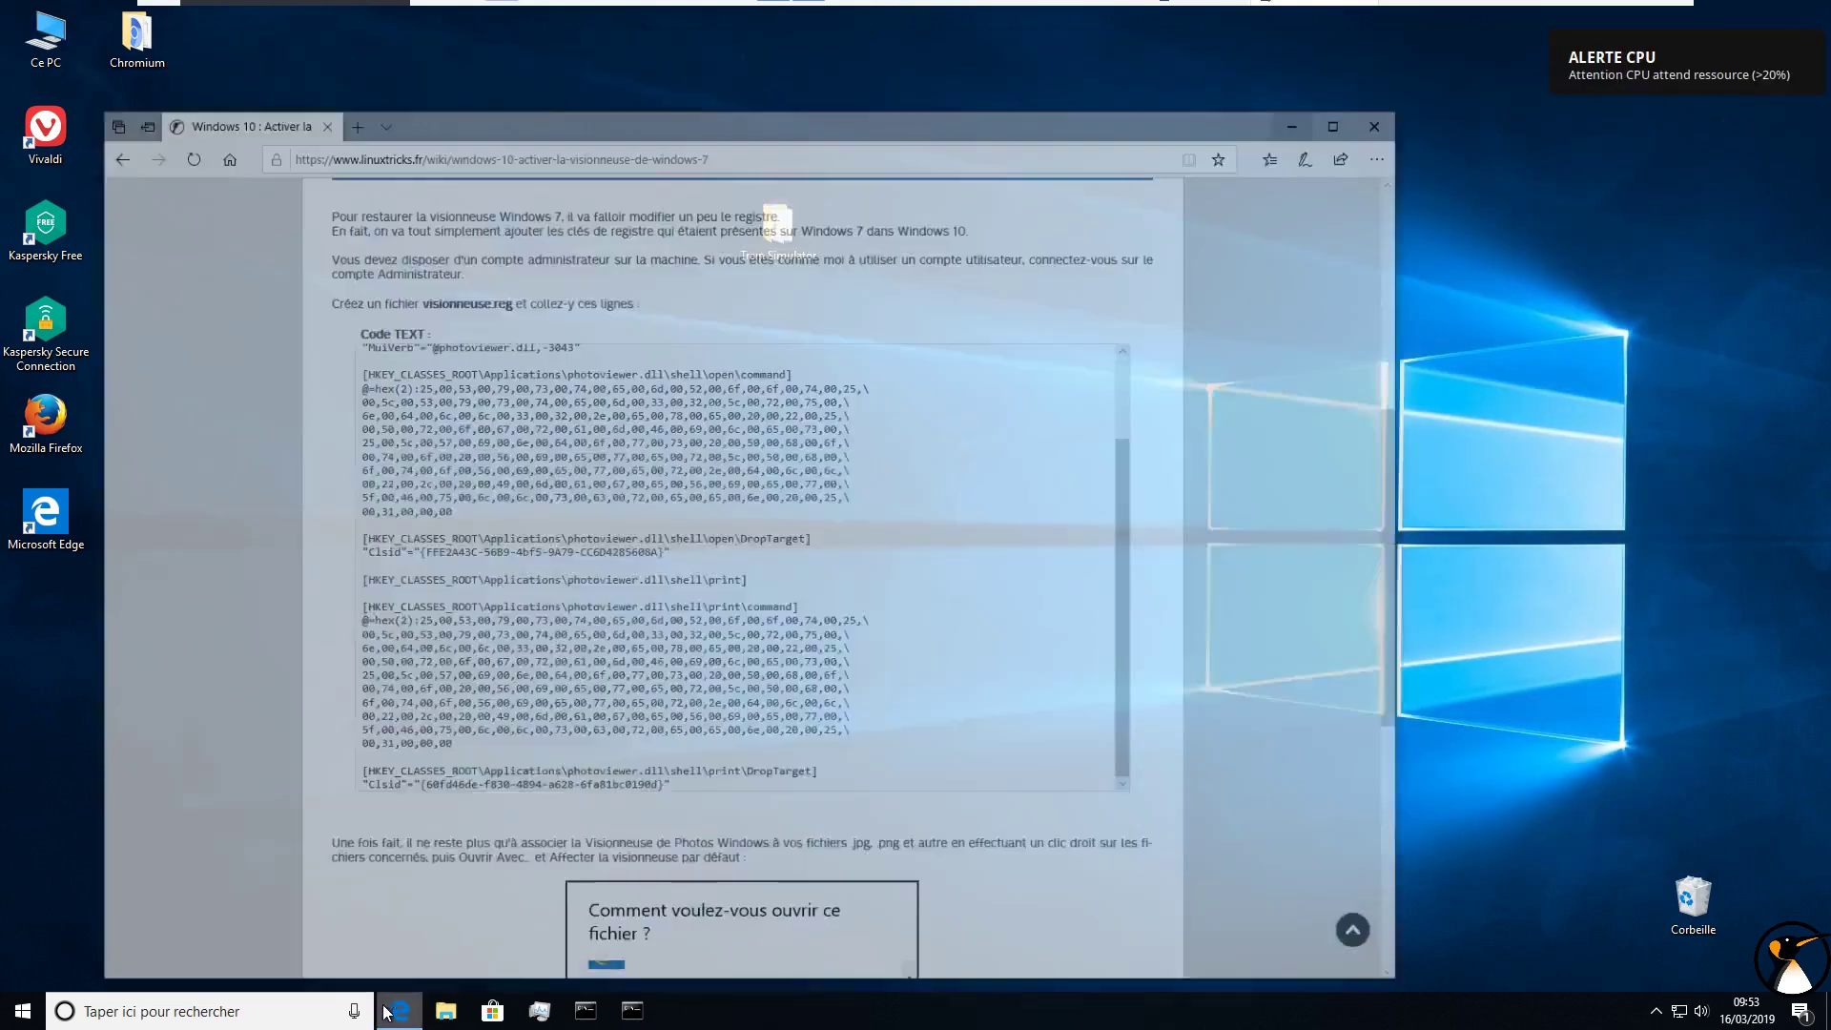
Step: Review the article's deactivation and Sources sections, look through the Microsoft Community source thread, and return to the article
{"action": "left_click_drag", "start_coordinate": [1440, 385], "coordinate": [1441, 681]}
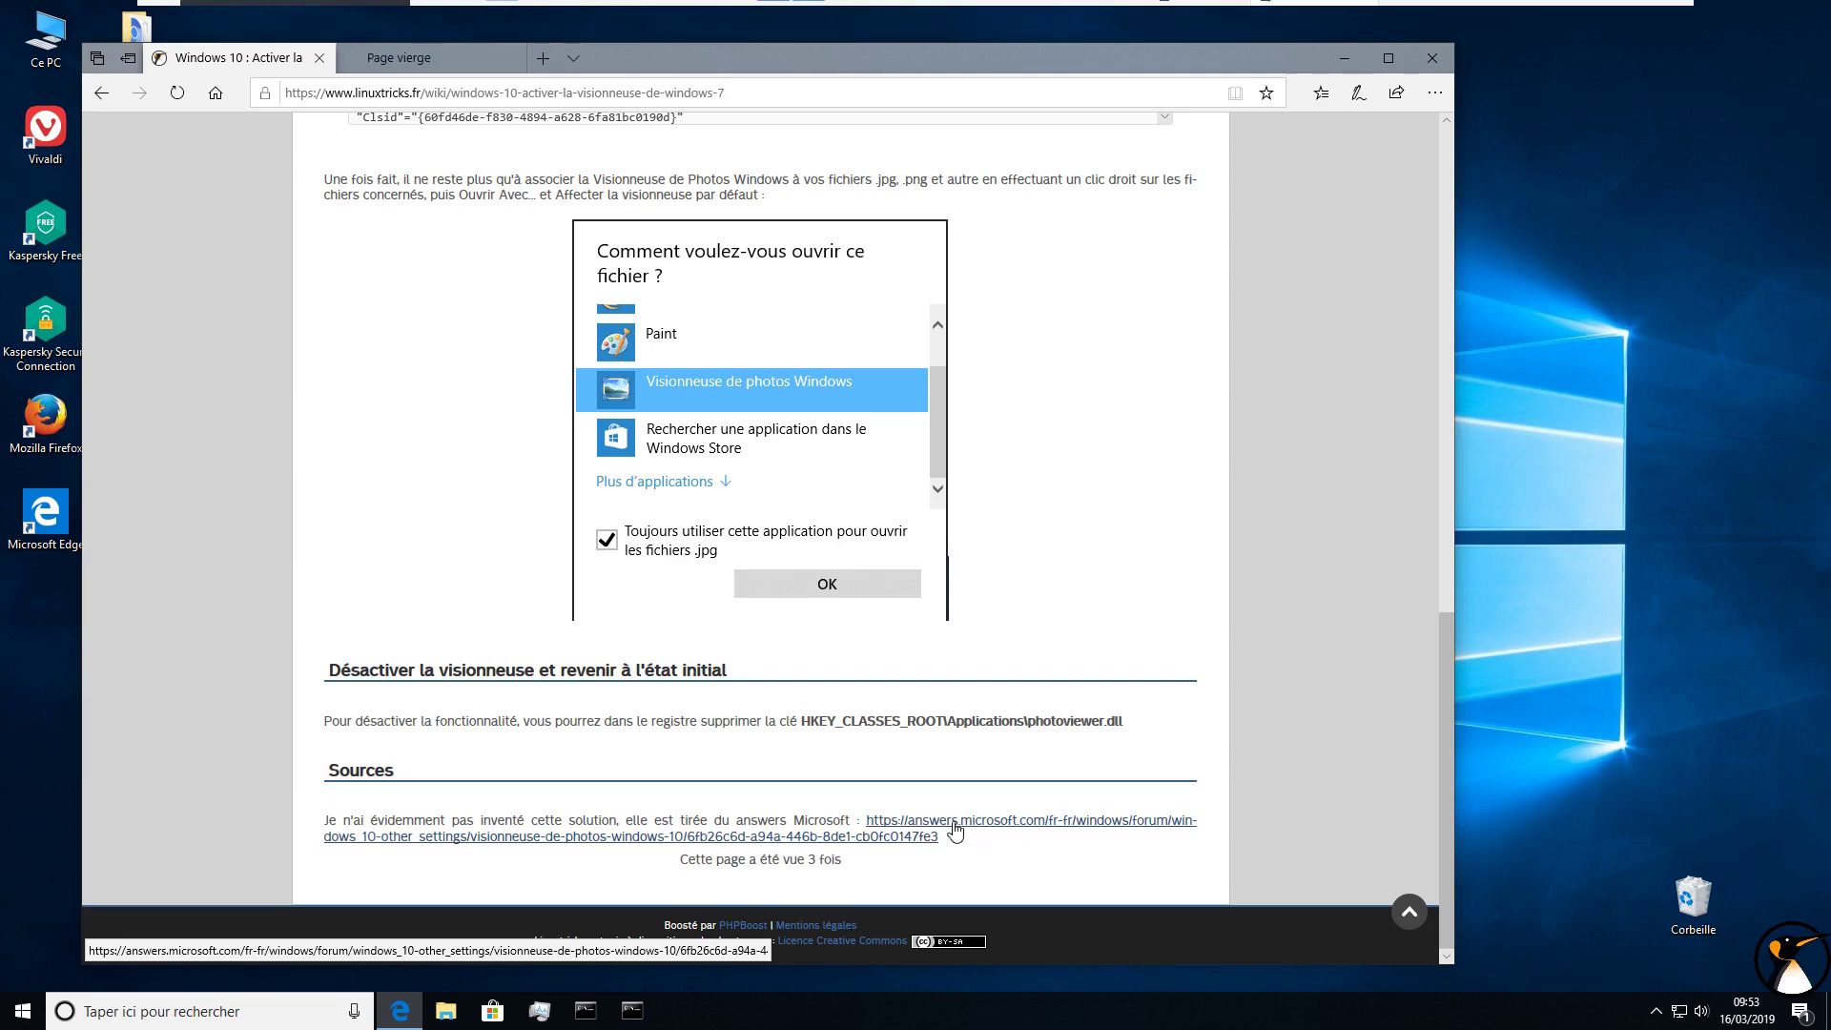
{"action": "left_click", "coordinate": [395, 59]}
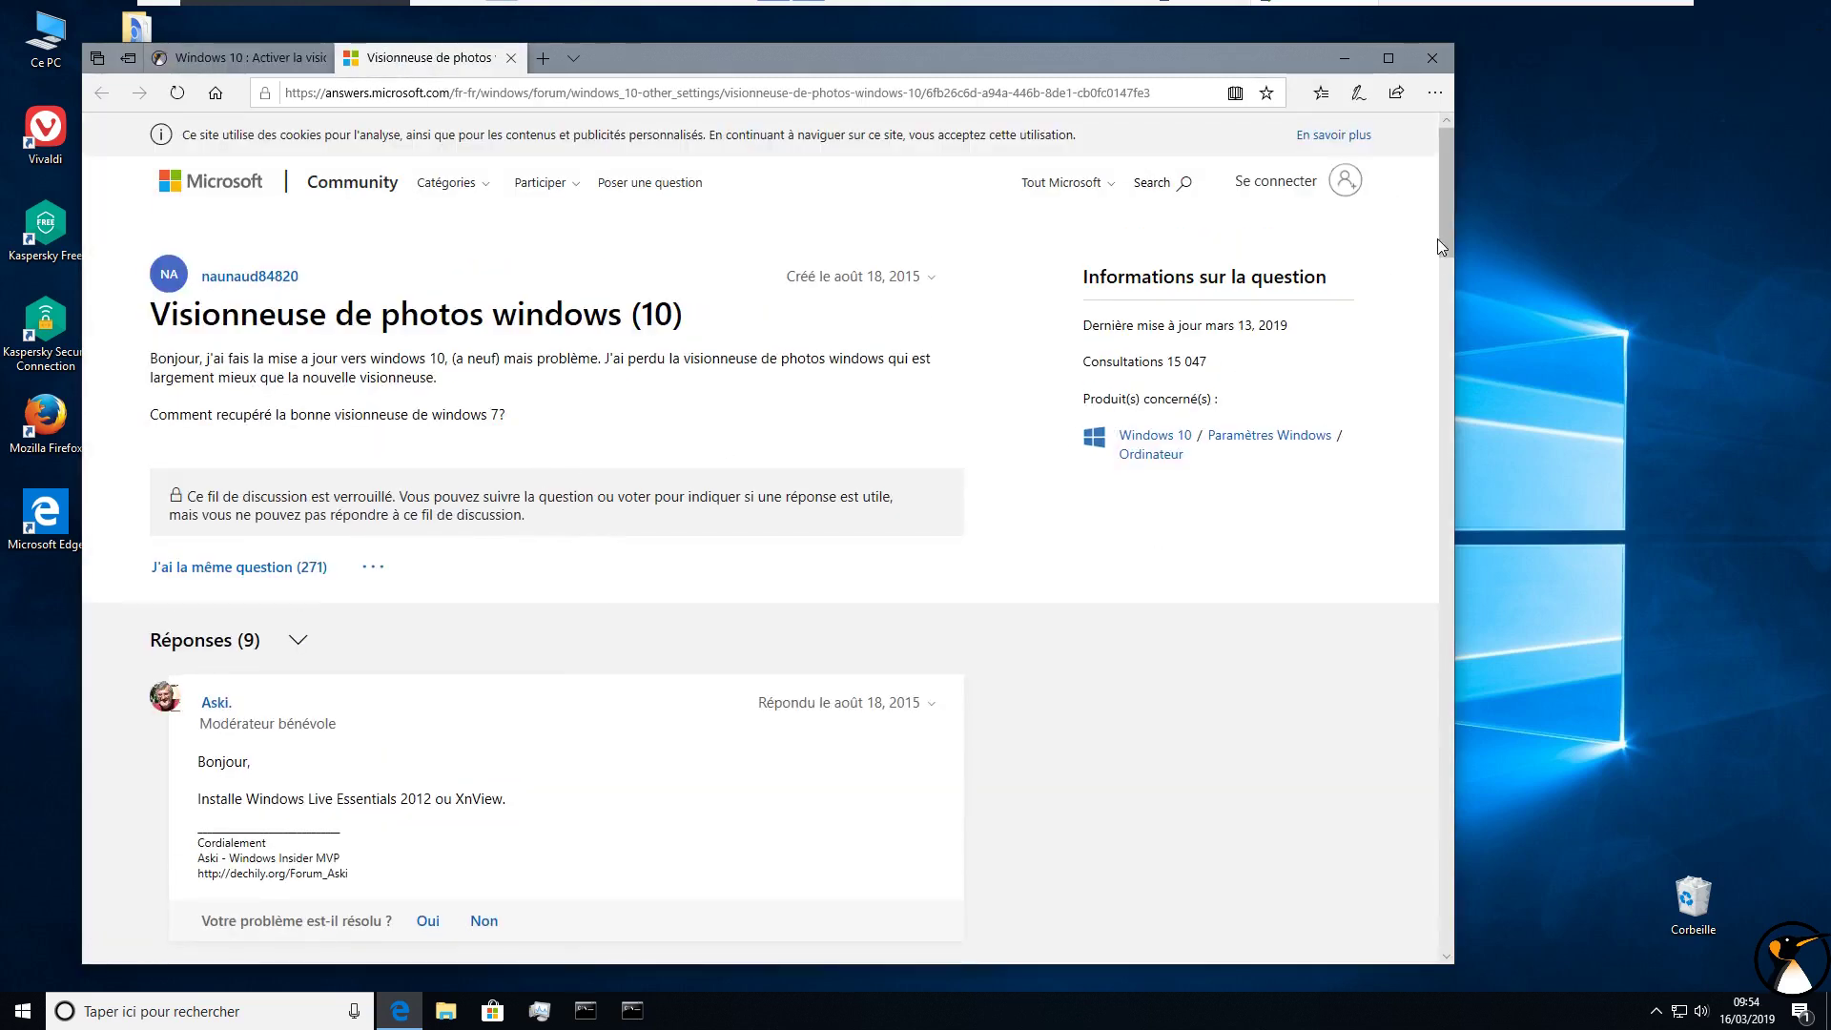
{"action": "left_click_drag", "start_coordinate": [1446, 204], "coordinate": [1431, 748]}
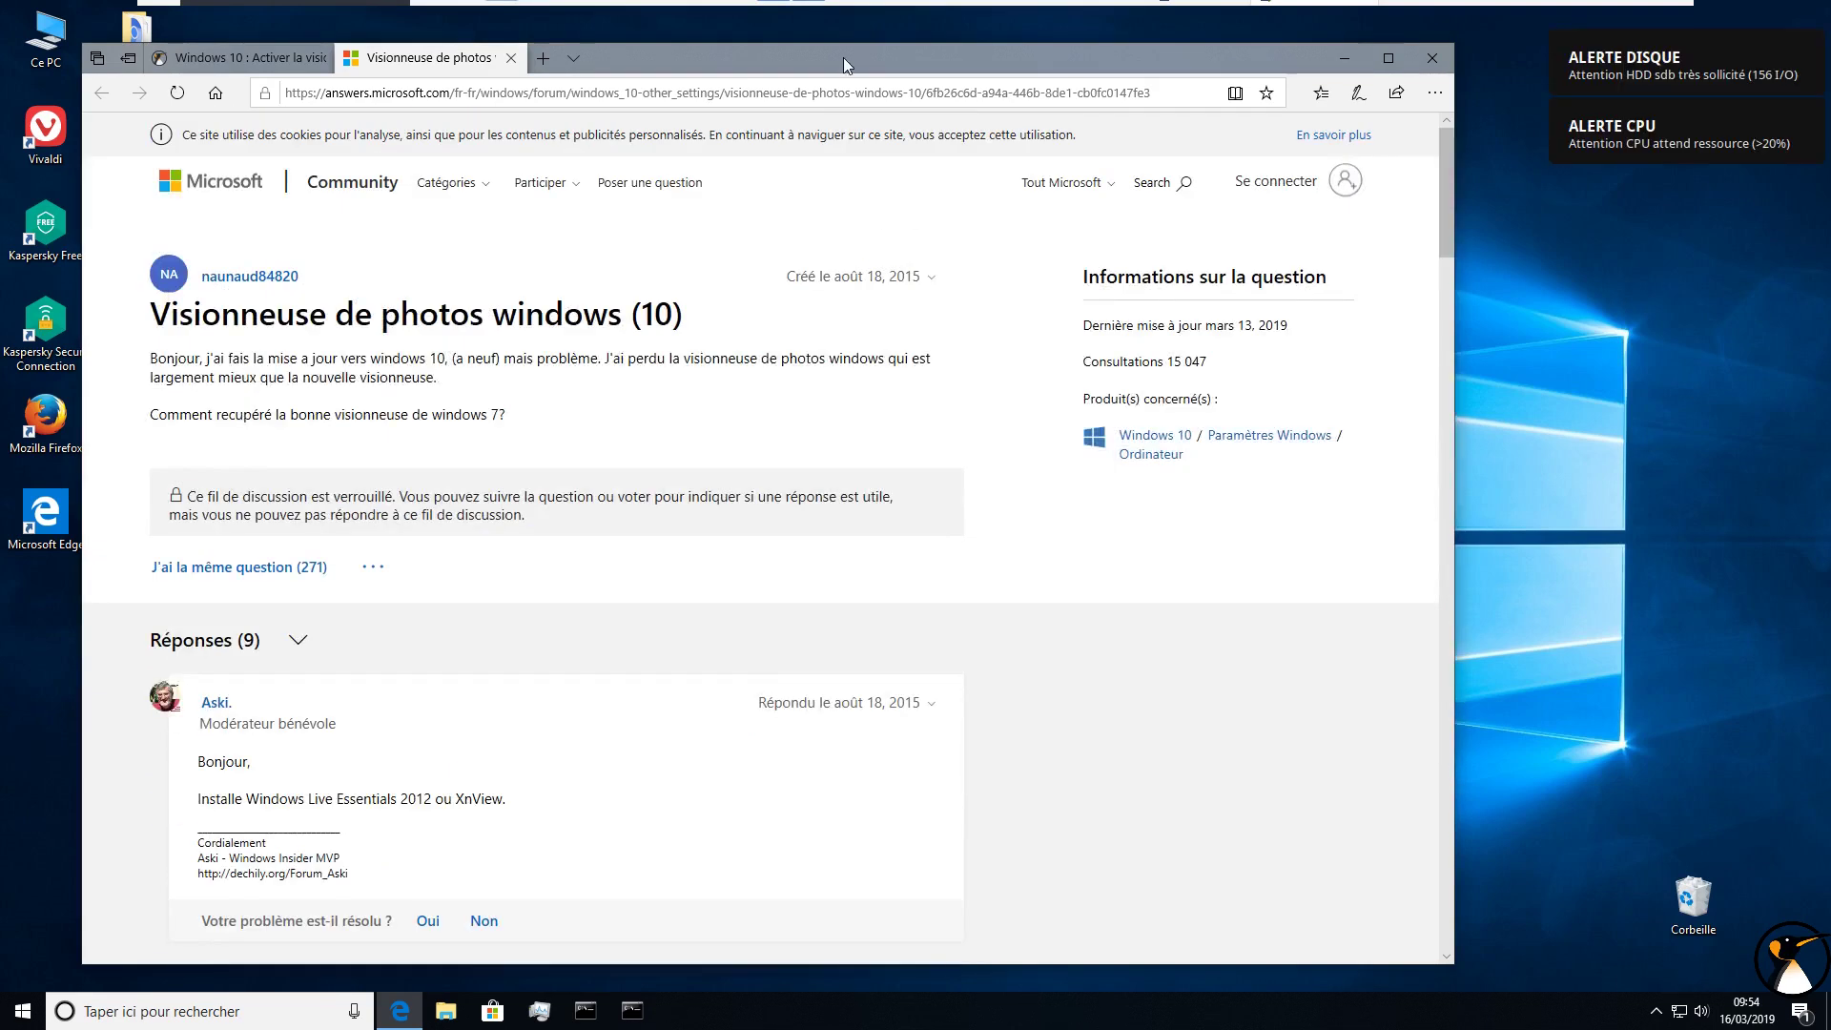
{"action": "left_click", "coordinate": [238, 57]}
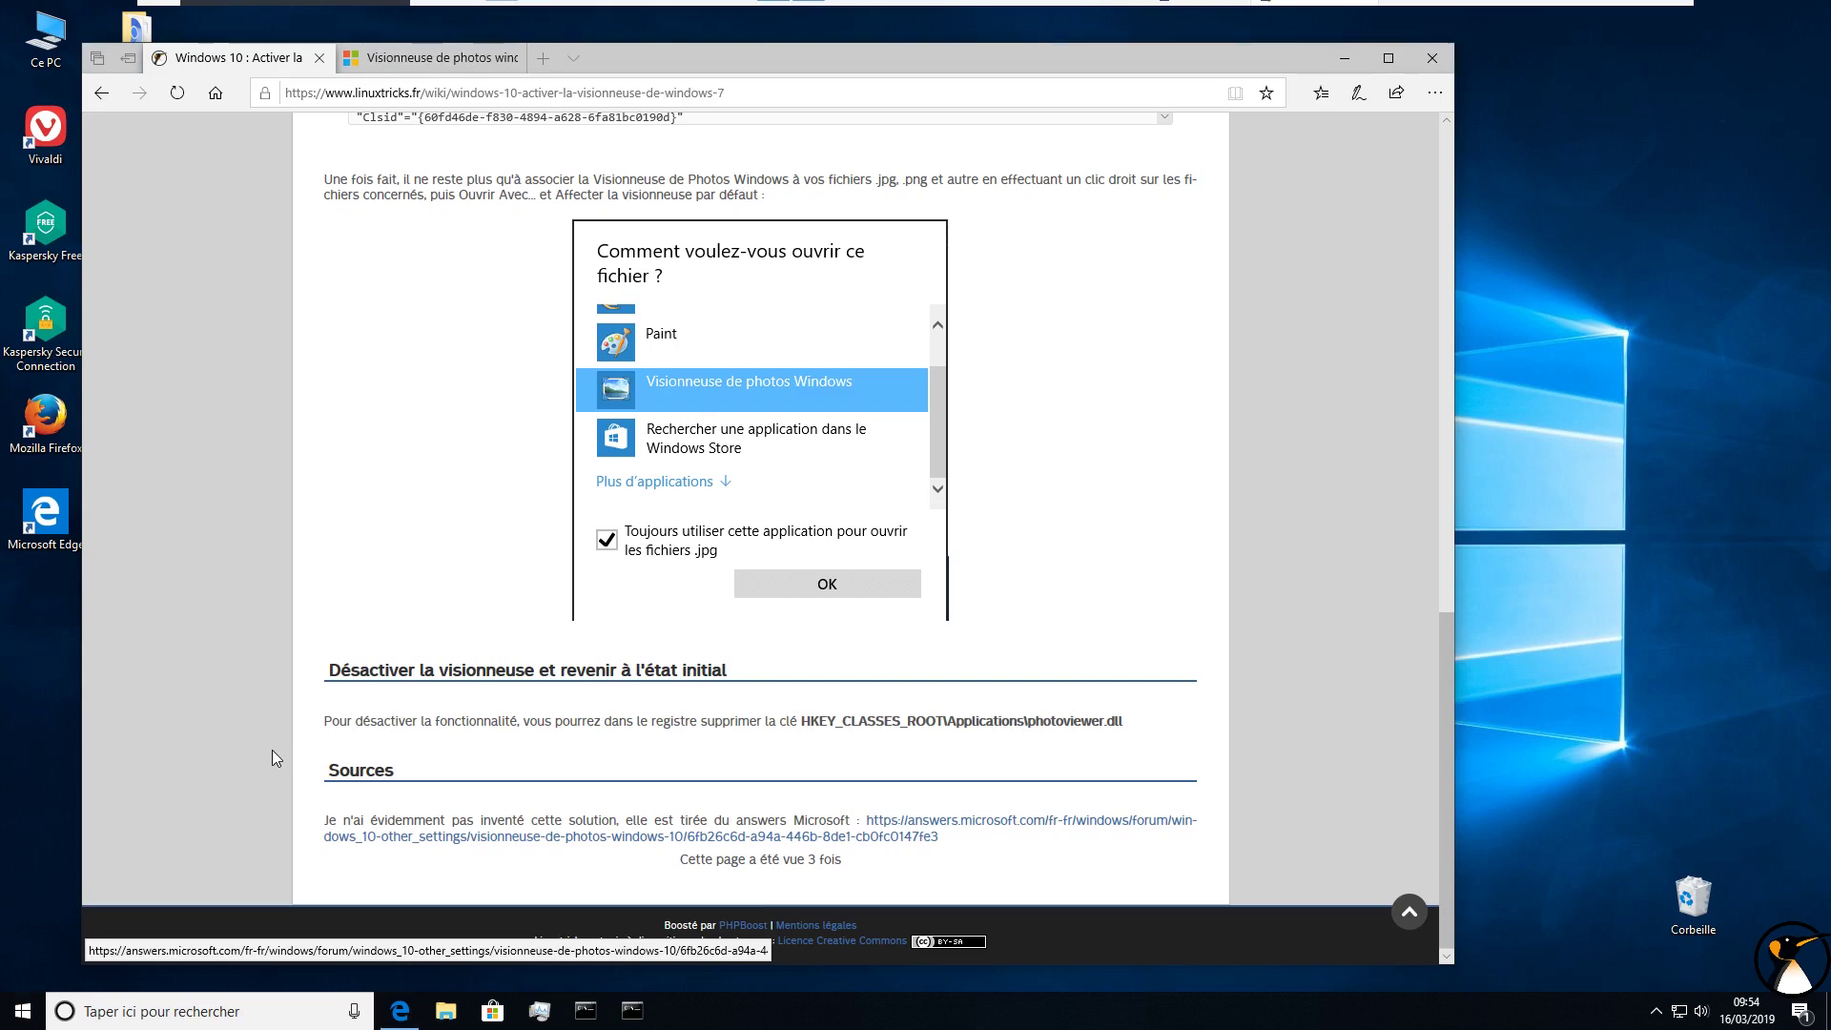
Step: Search for regedit and launch the Registry Editor, granting it administrator permission
{"action": "key", "text": "super"}
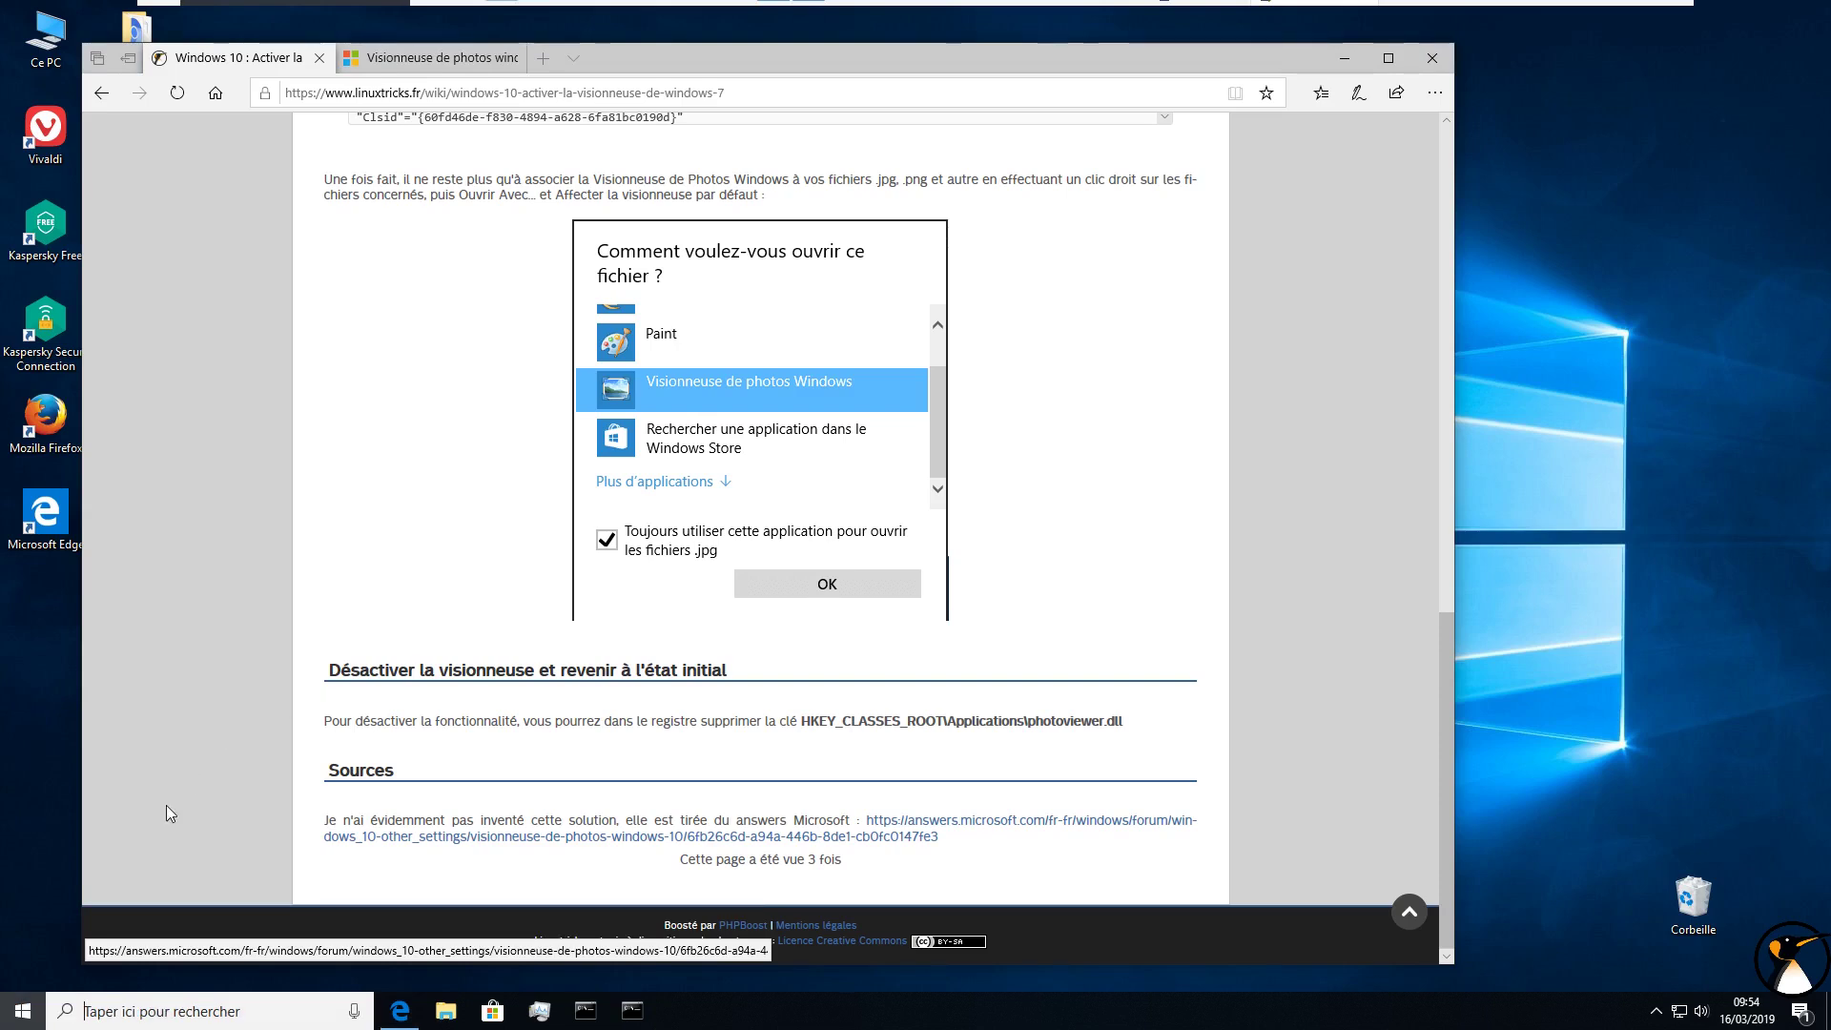
{"action": "type", "text": "regedit"}
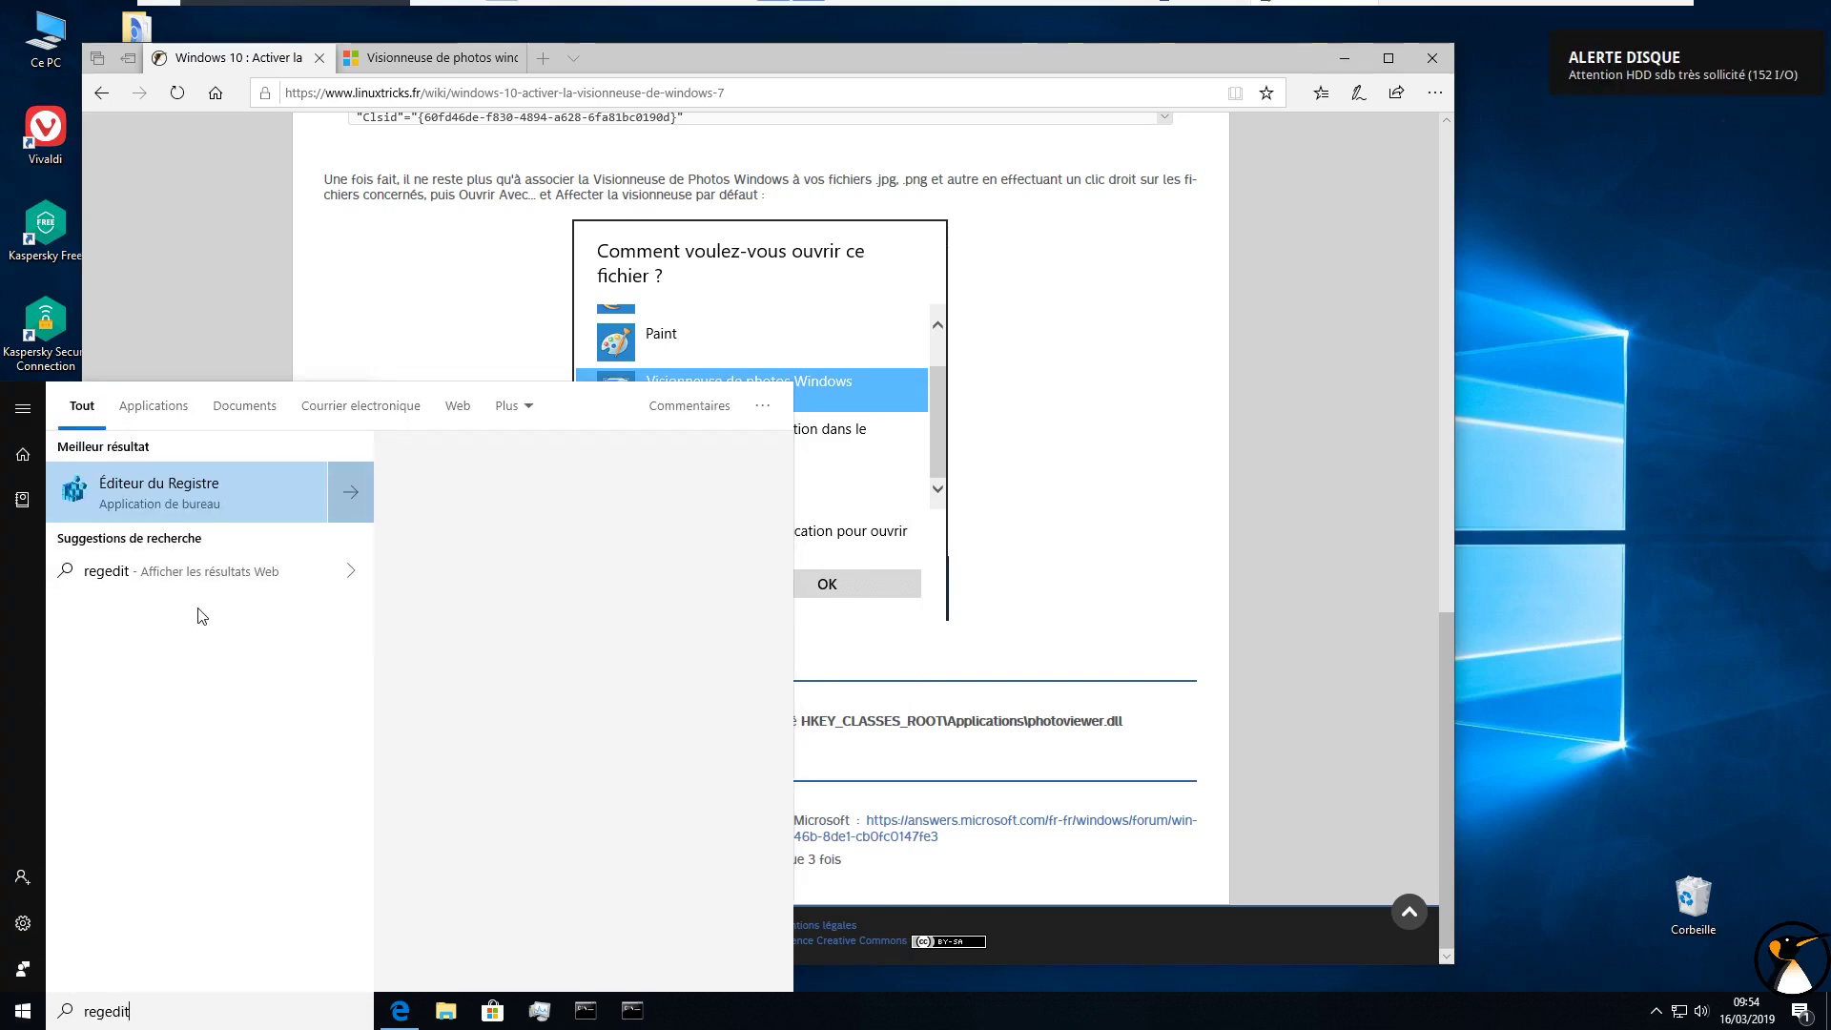
{"action": "left_click", "coordinate": [197, 489]}
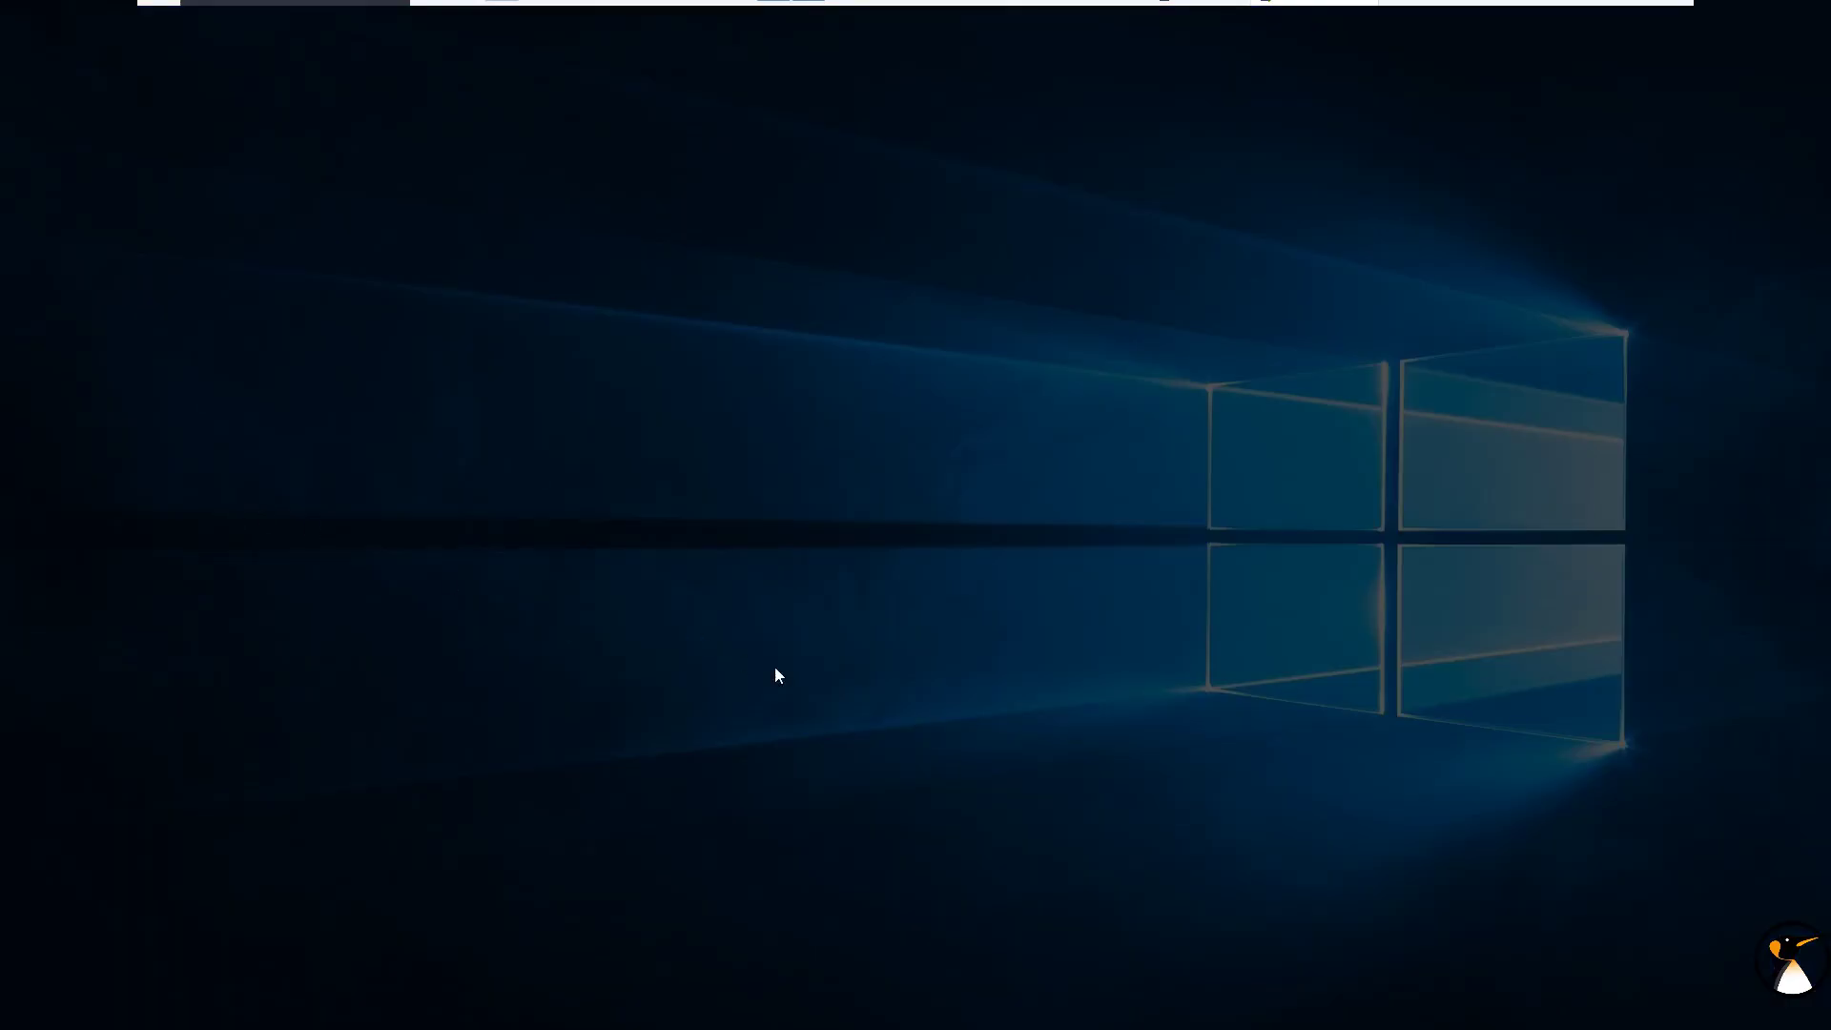
{"action": "left_click", "coordinate": [791, 618]}
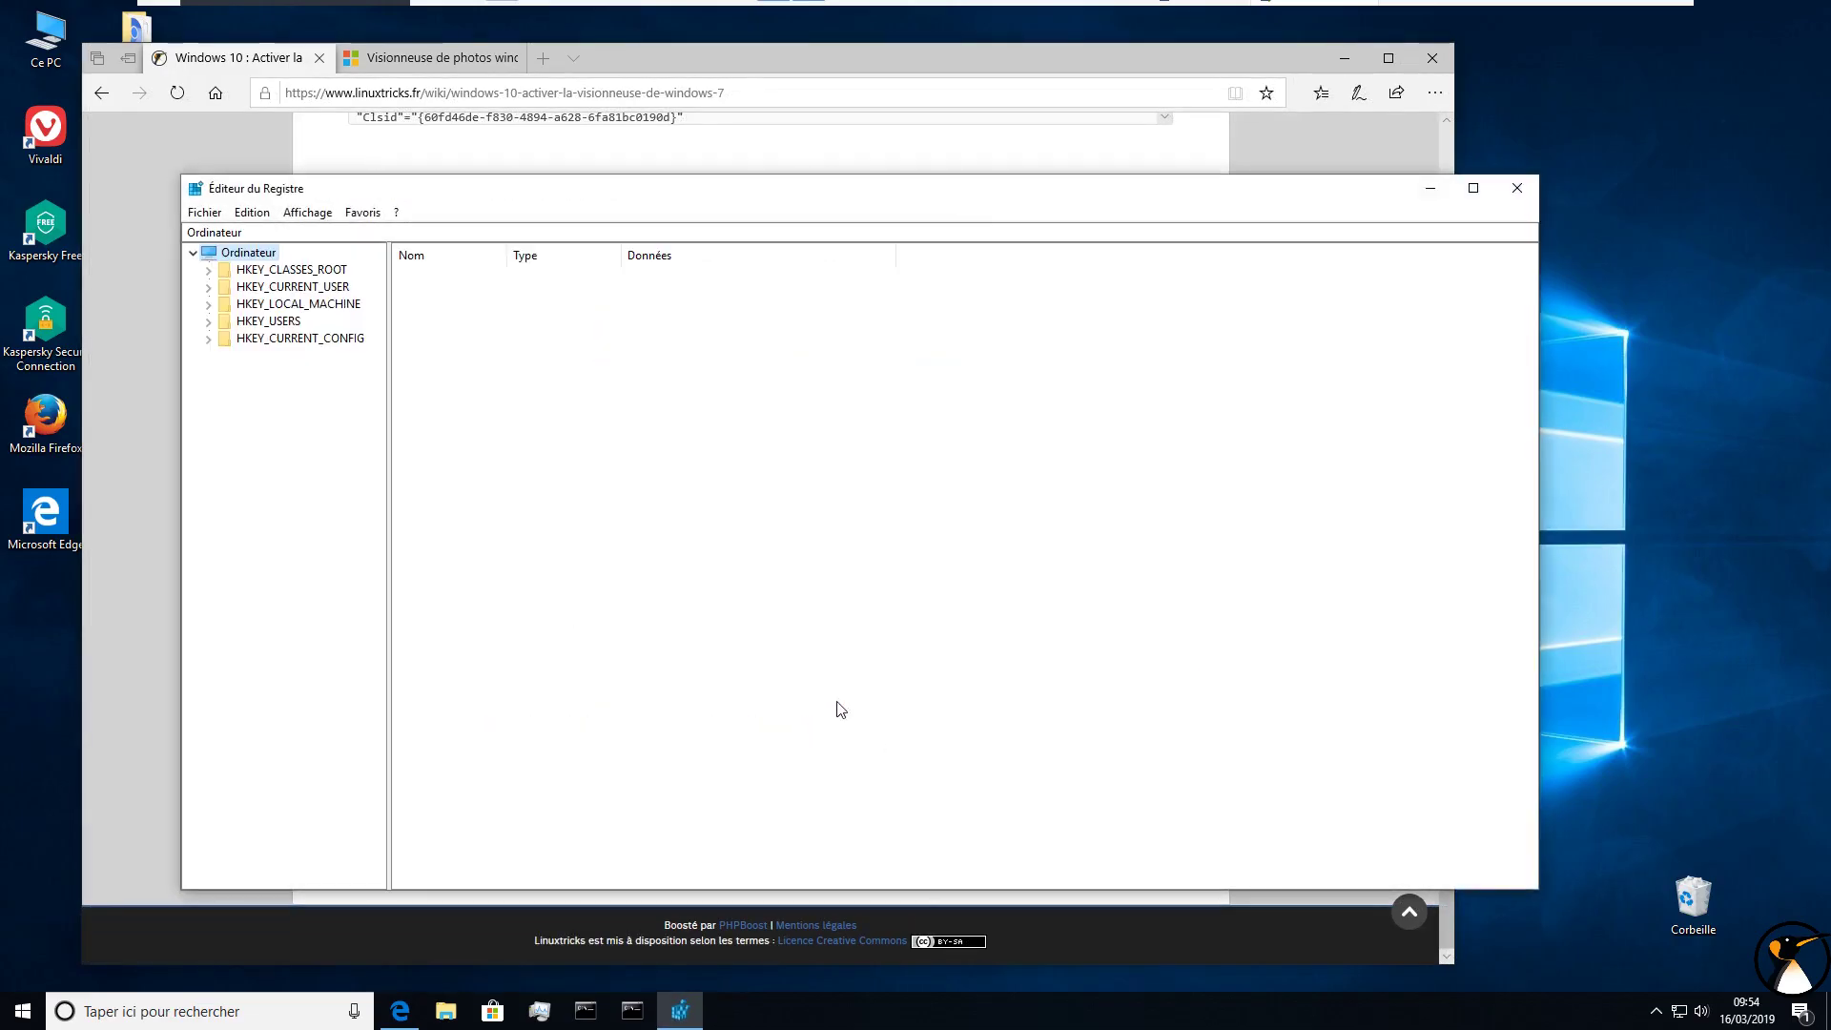
Step: Place the Registry Editor beside the article's text, expand HKEY_CLASSES_ROOT, and jump to its AppID key
{"action": "left_click_drag", "start_coordinate": [376, 184], "coordinate": [833, 186]}
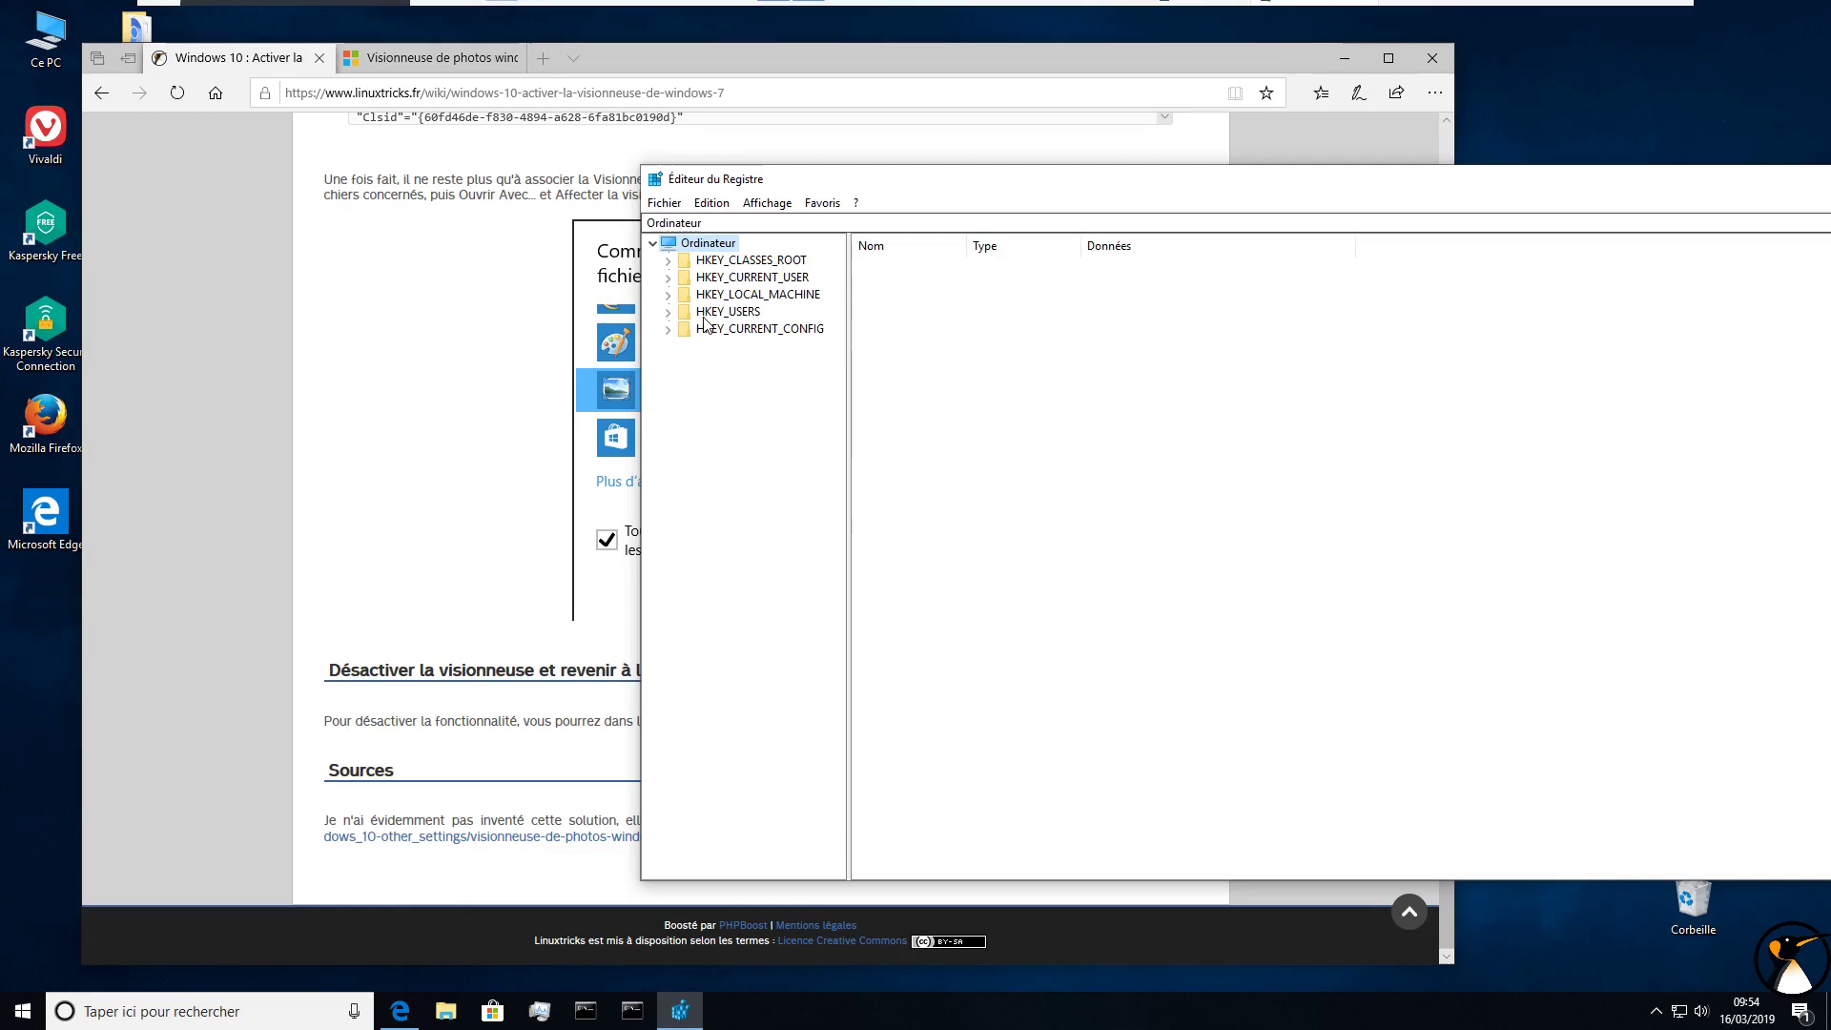
{"action": "left_click", "coordinate": [758, 278]}
{"action": "left_click_drag", "start_coordinate": [658, 178], "coordinate": [1084, 143]}
{"action": "left_click", "coordinate": [1102, 214]}
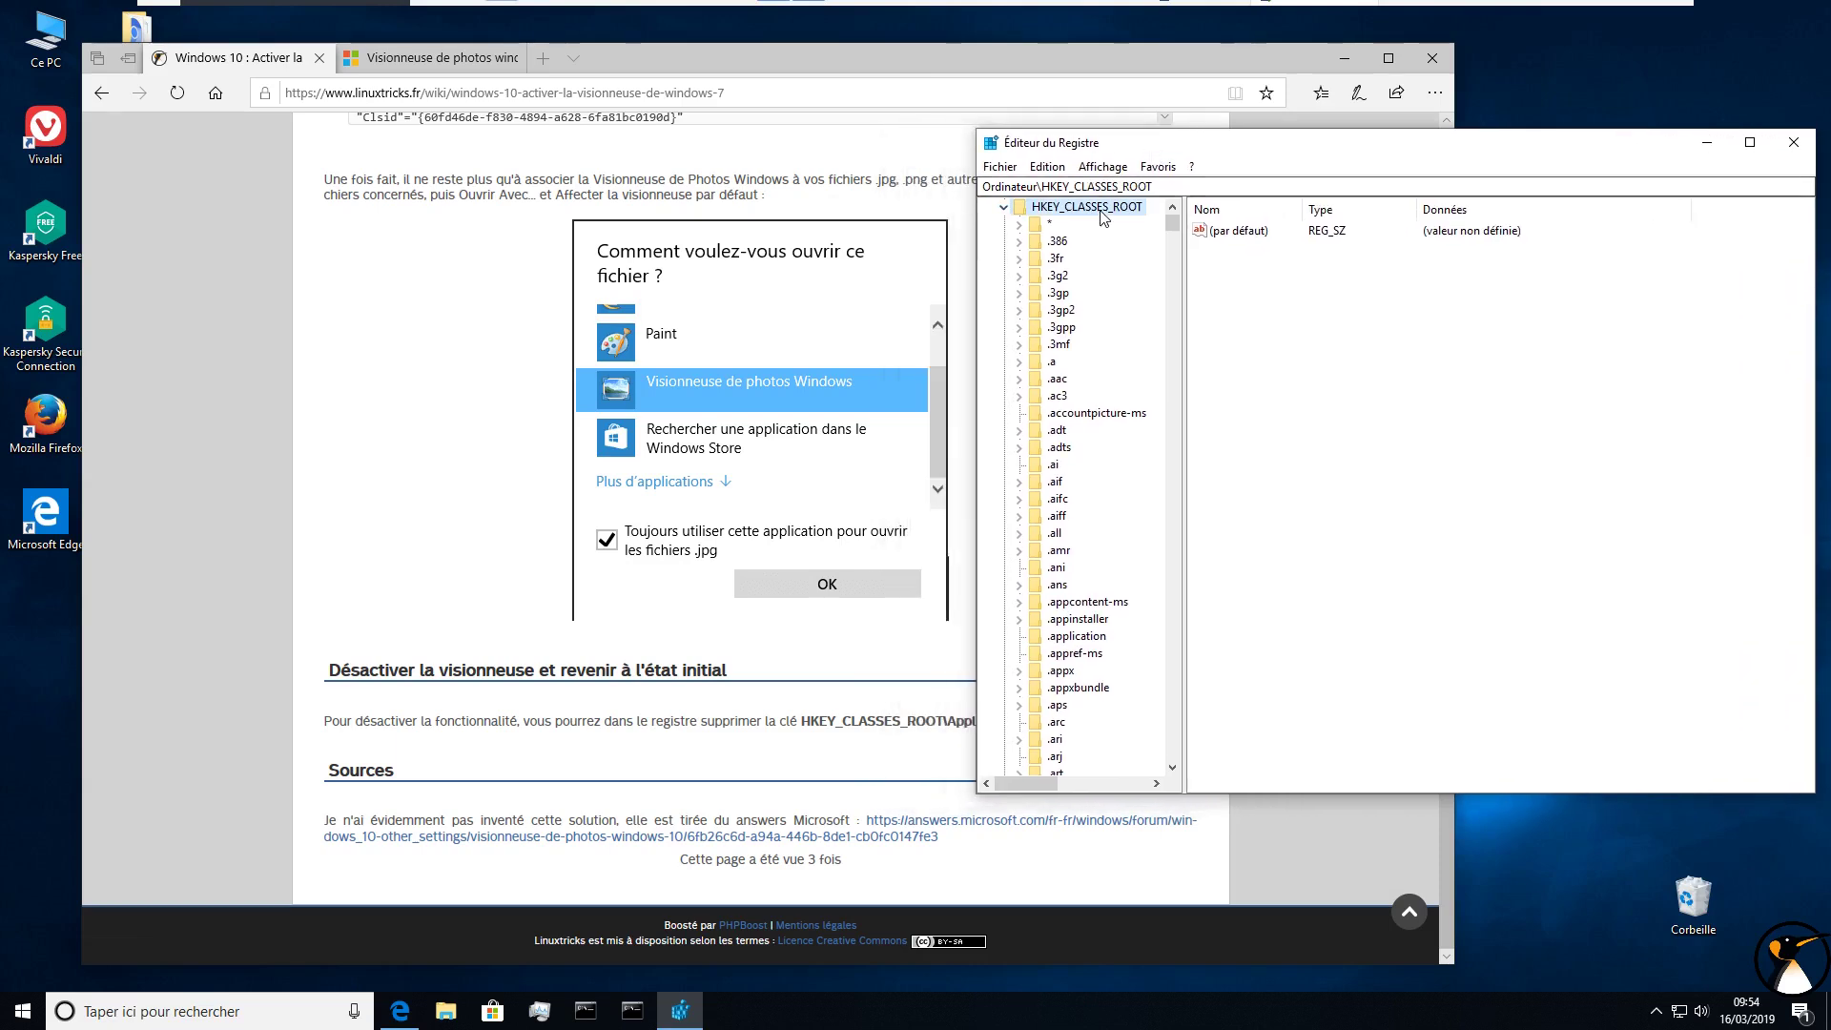
{"action": "left_click", "coordinate": [1084, 628]}
{"action": "type", "text": "appid"}
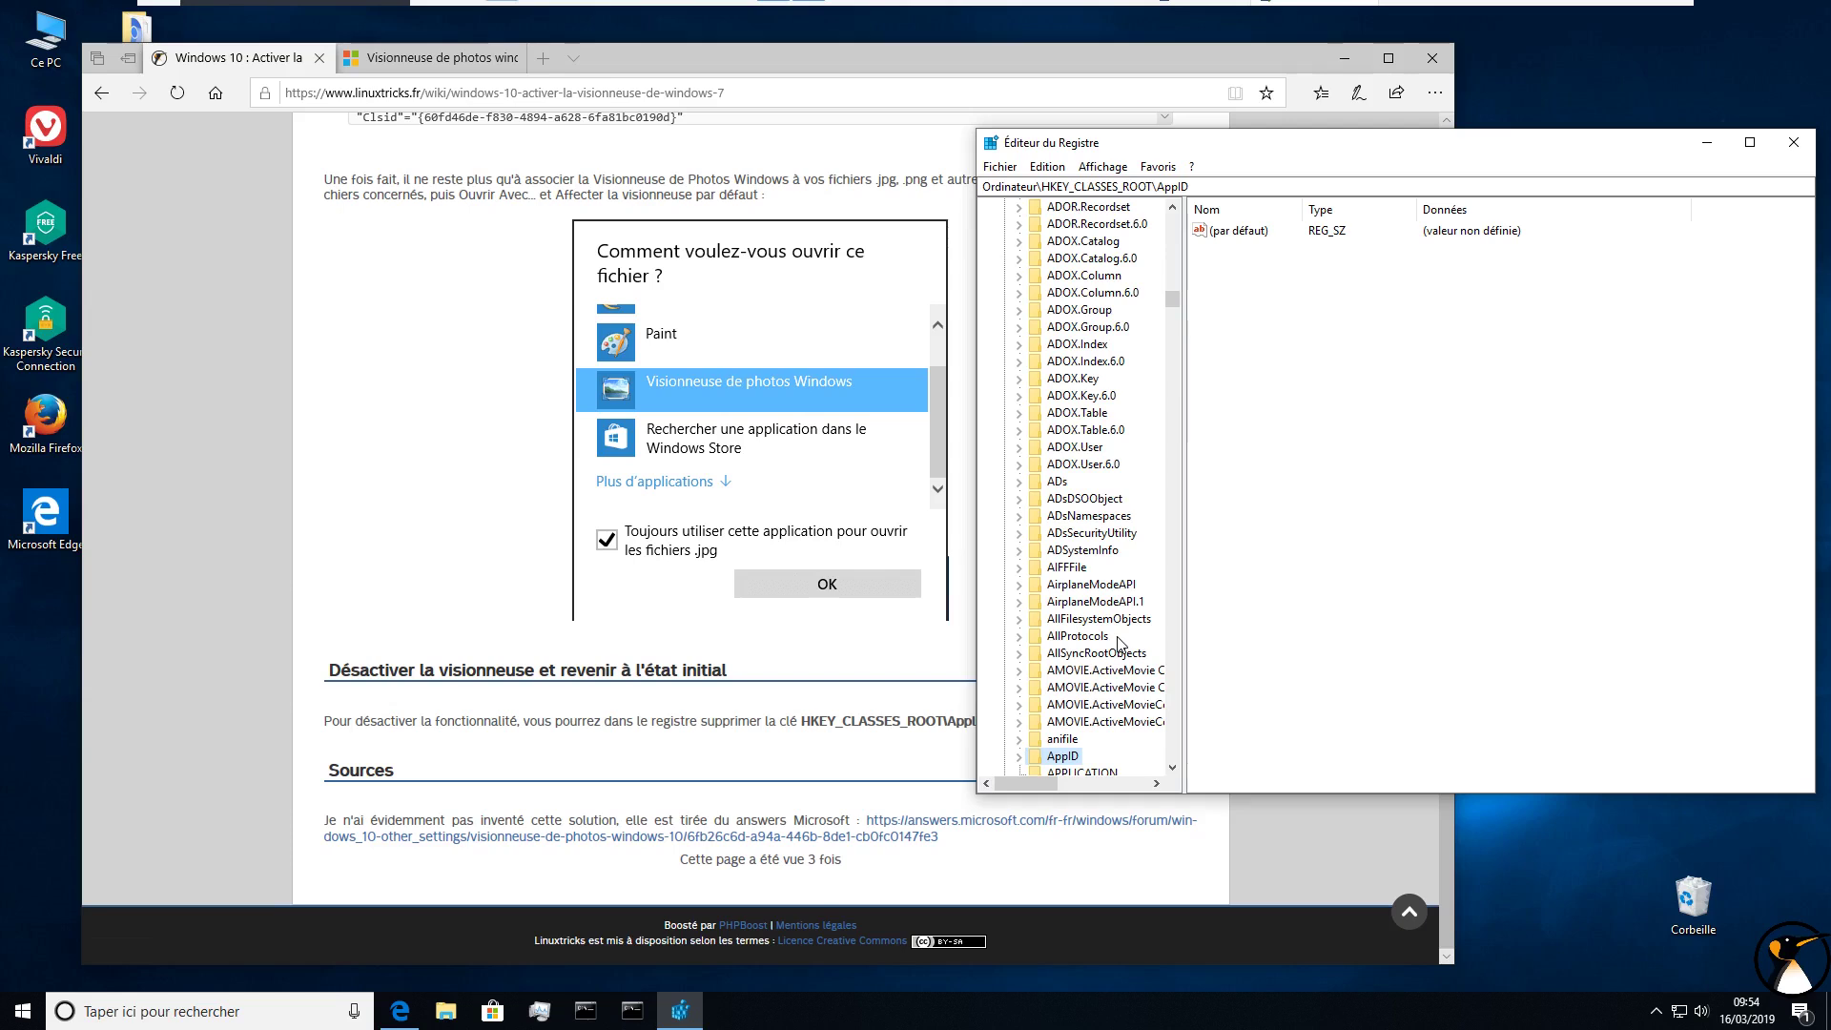